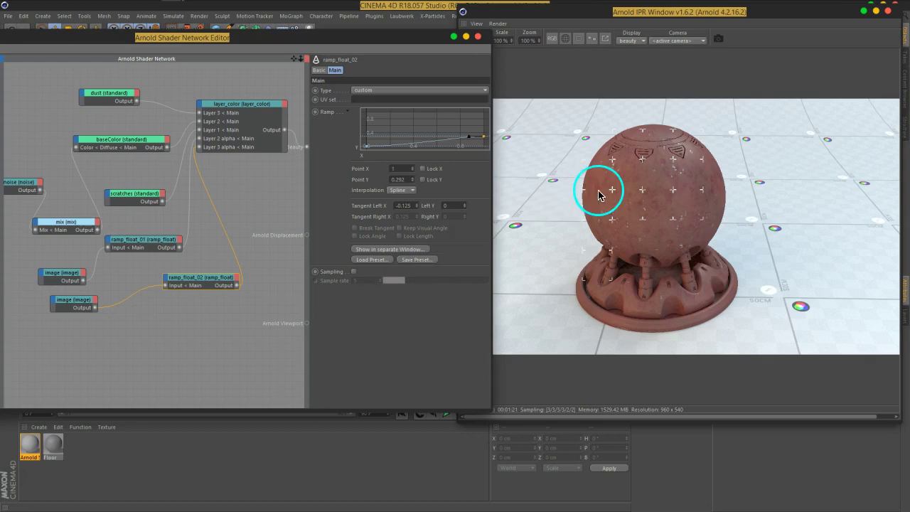
Move ramp_float_02's left curve knot to X 0.187, Y 0.
click(368, 151)
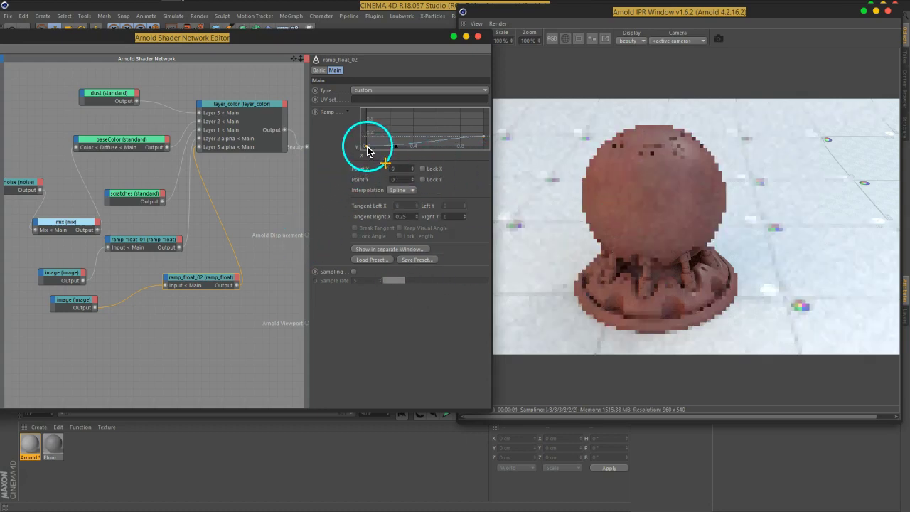
drag(369, 148, 401, 156)
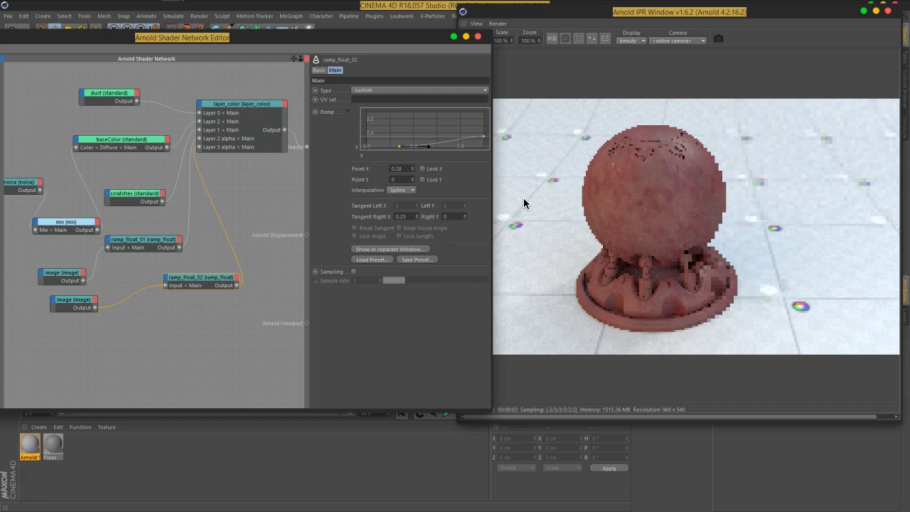
click(398, 148)
drag(400, 149, 390, 146)
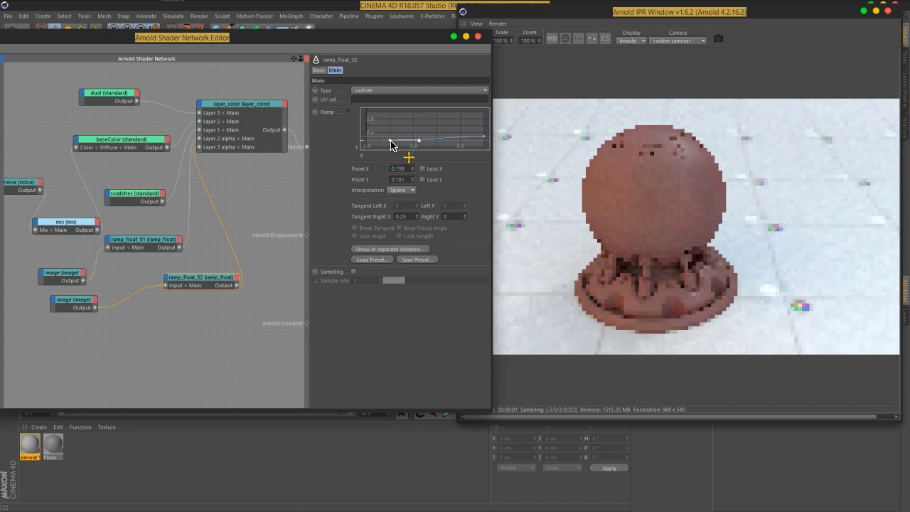
drag(435, 153, 389, 153)
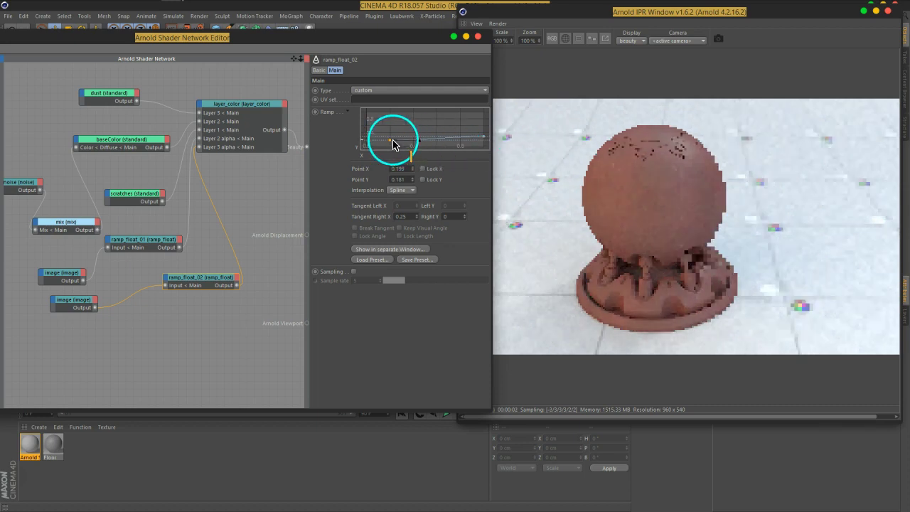
click(608, 229)
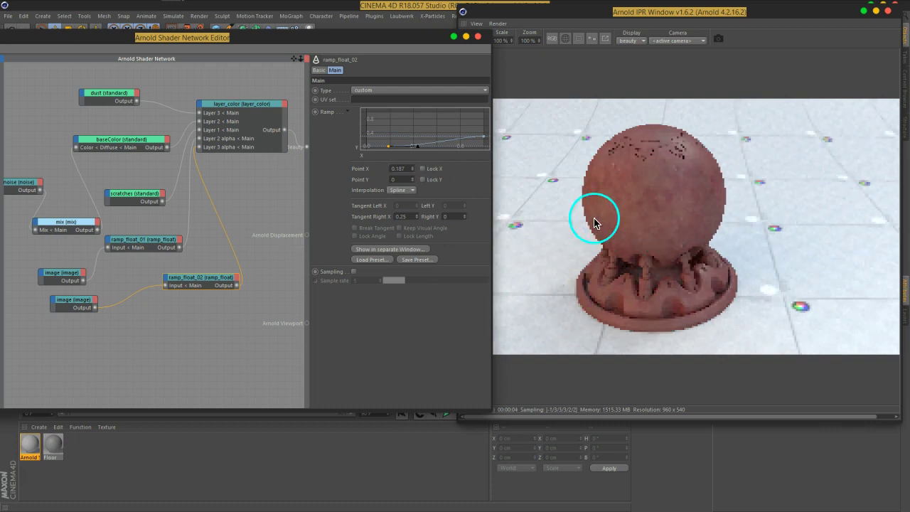
Try Soft Light on layer_color's Layer 3 and raise ramp_float_02's right end to 0.792.
click(258, 105)
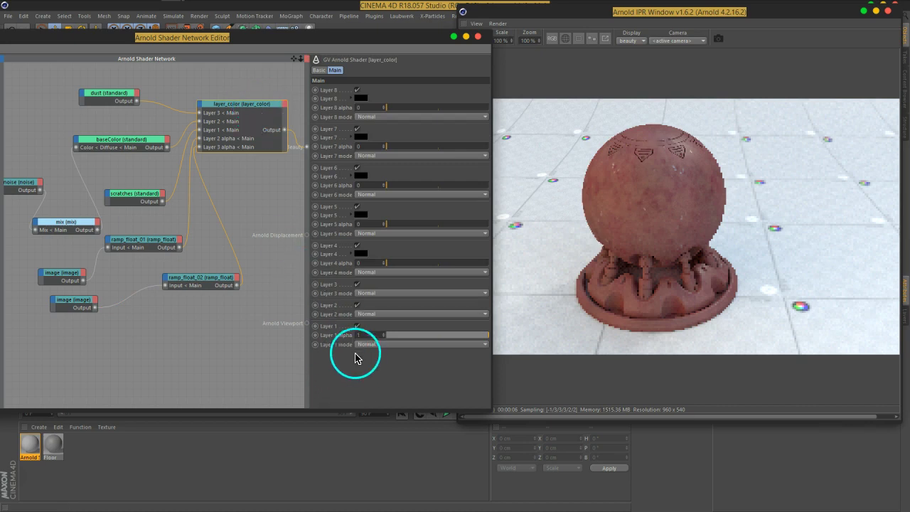
click(365, 294)
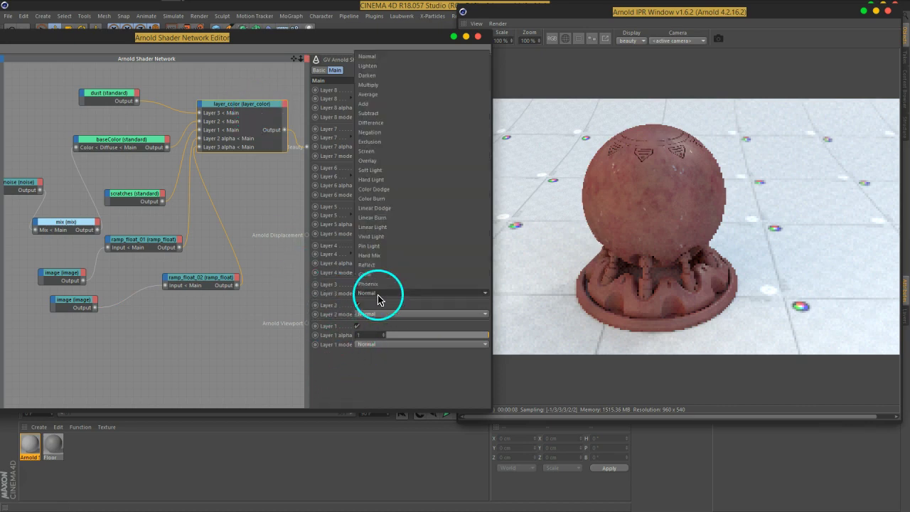
click(384, 170)
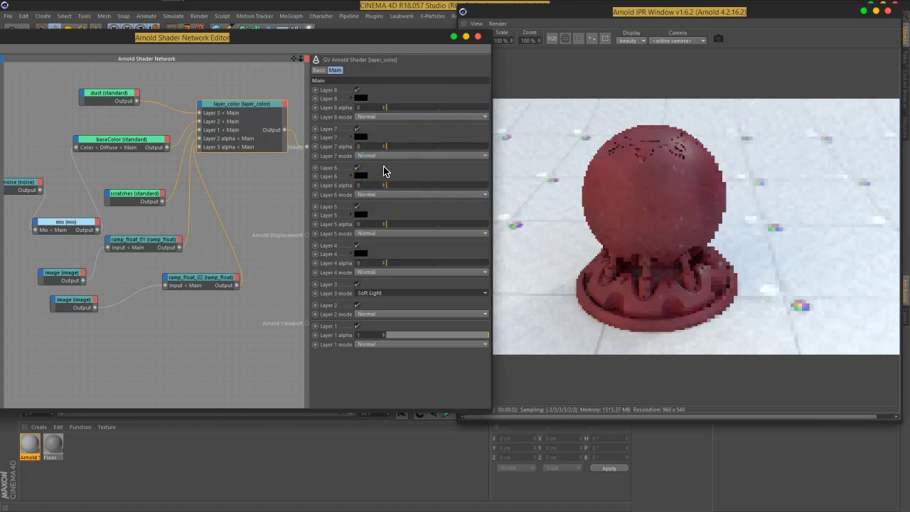
click(196, 285)
drag(485, 137, 493, 121)
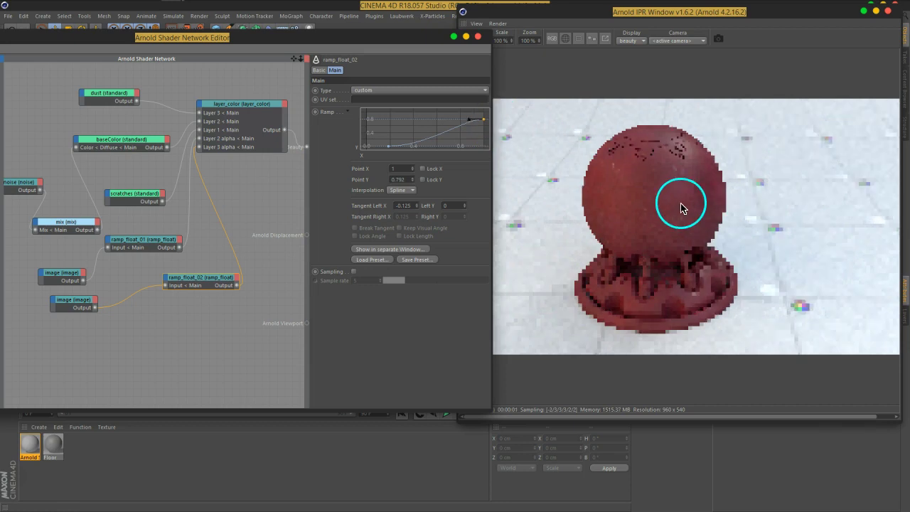
Cycle Layer 3's blend mode through Hard Light, Overlay and Screen, settling on Lighten.
click(253, 104)
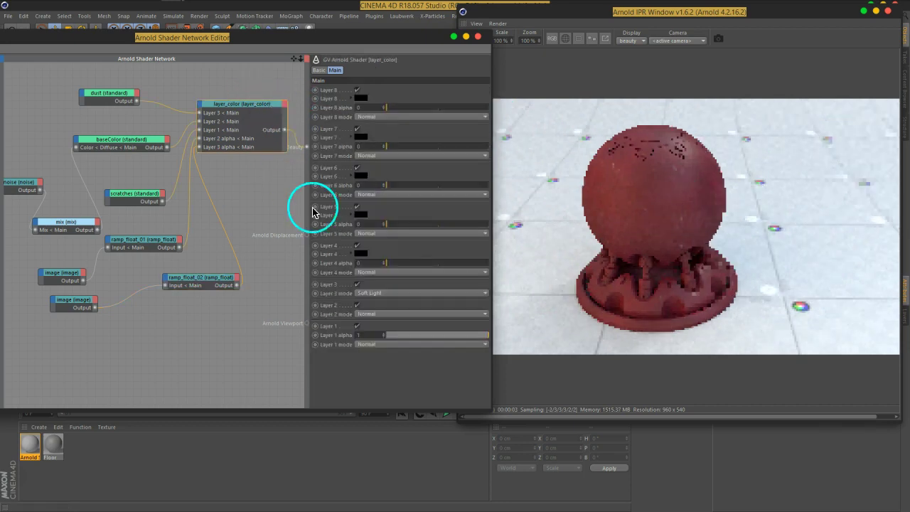
click(375, 293)
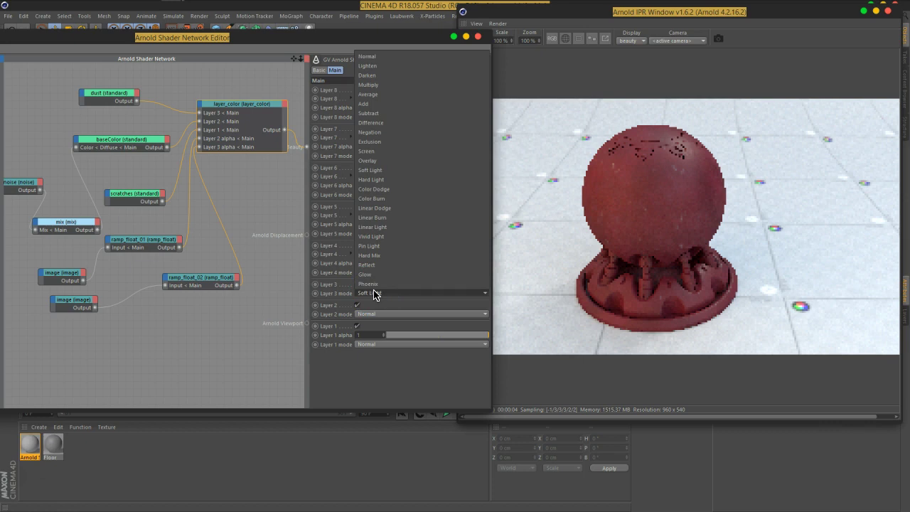
drag(374, 293, 382, 112)
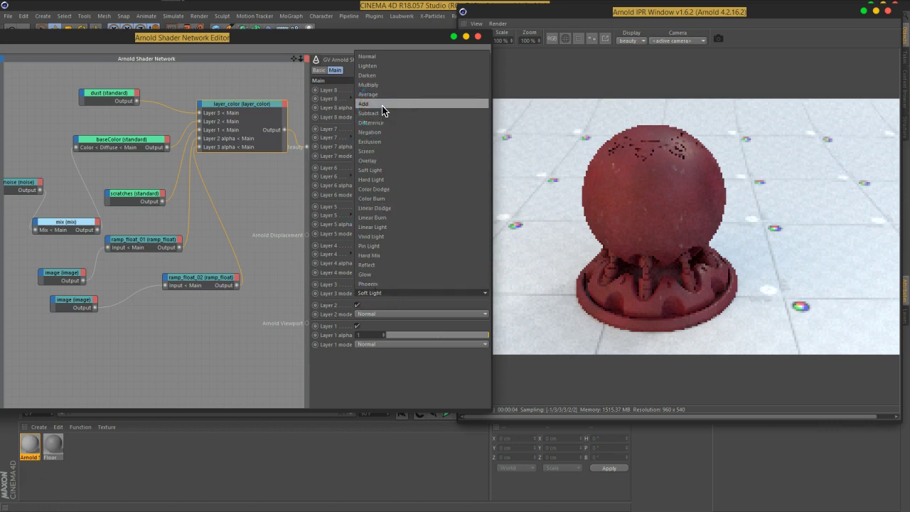
drag(382, 111, 384, 154)
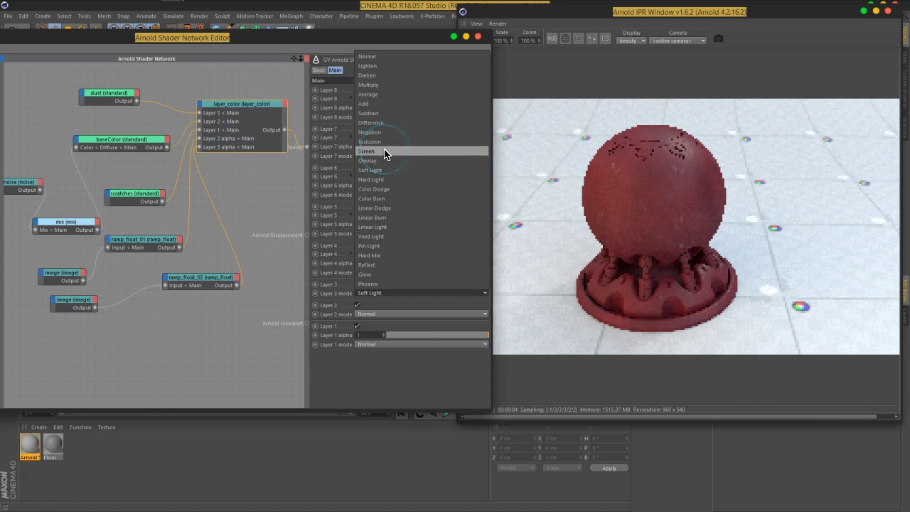
drag(384, 153, 384, 179)
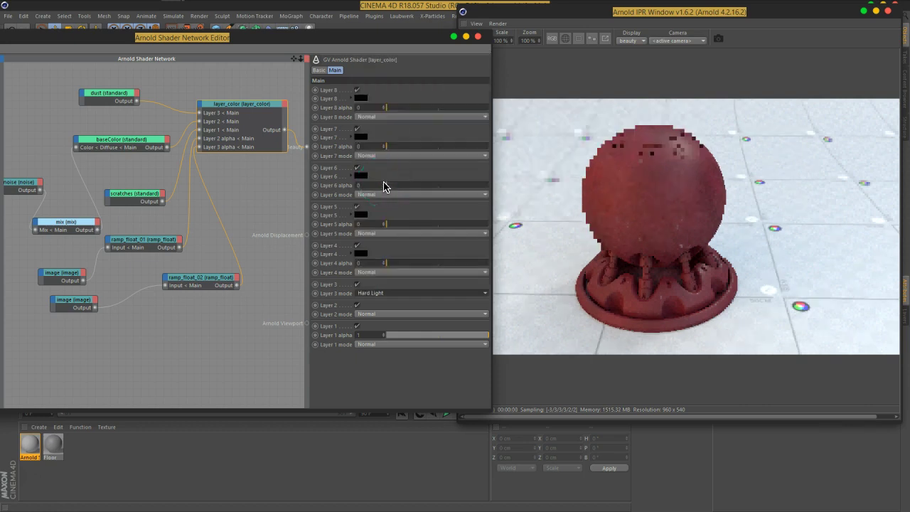
mouse_move(381, 293)
mouse_down()
mouse_move(383, 132)
mouse_move(384, 161)
mouse_up()
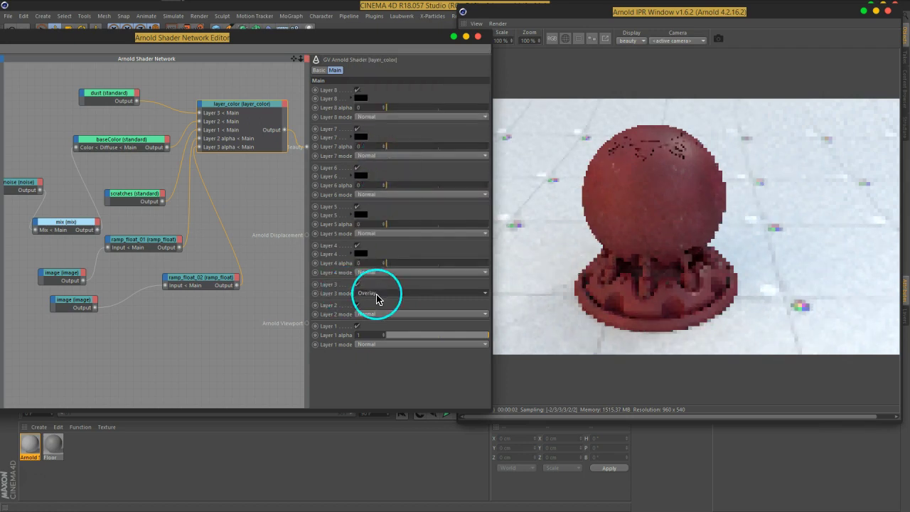
drag(377, 299, 383, 154)
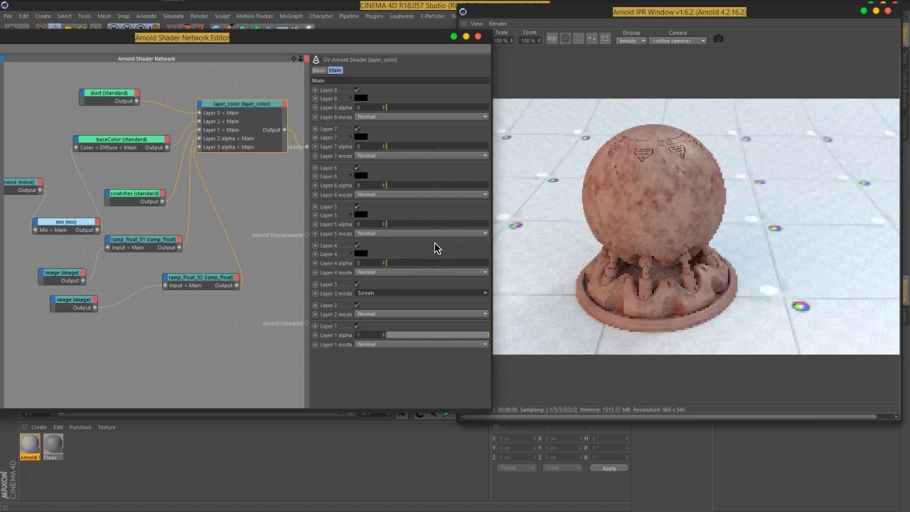
drag(400, 295, 377, 60)
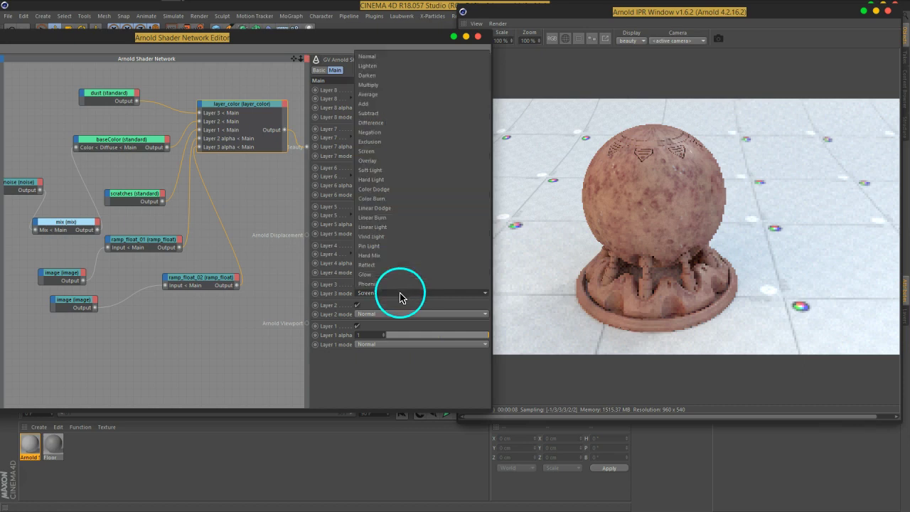
click(381, 65)
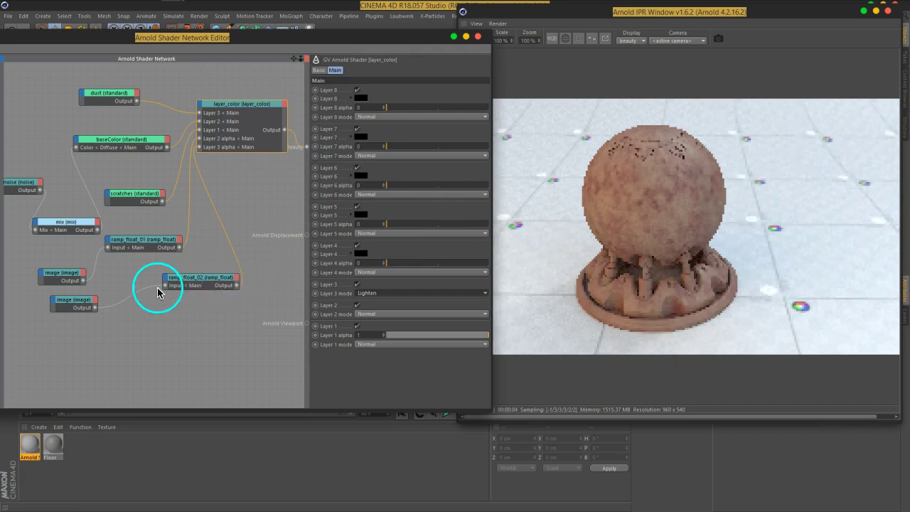
Browse for a new texture file for the lower image node.
click(73, 301)
click(481, 152)
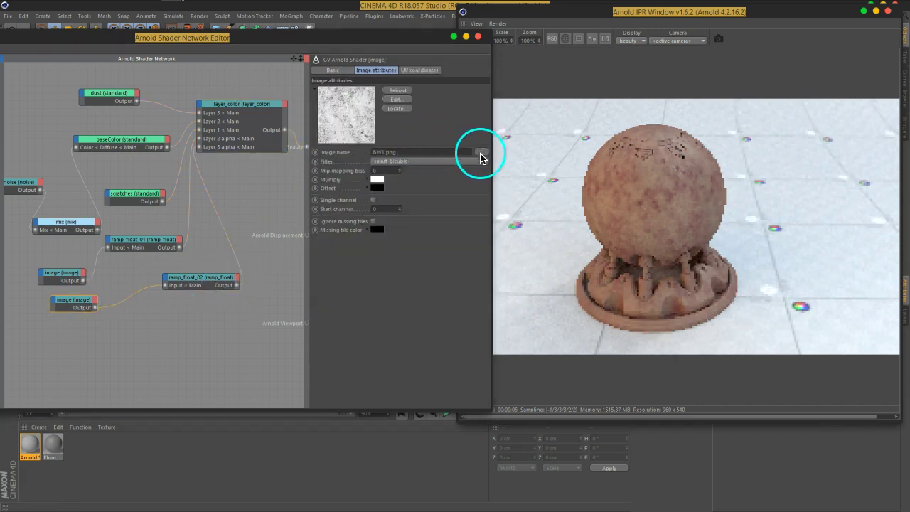
scroll(429, 204, down, 2)
scroll(429, 205, down, 3)
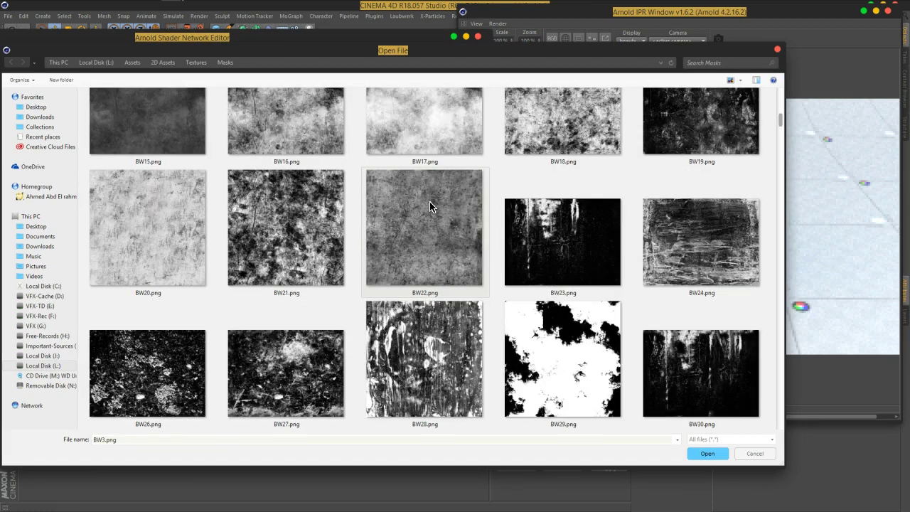
scroll(429, 206, up, 1)
scroll(429, 205, down, 1)
scroll(429, 205, down, 3)
scroll(429, 205, down, 2)
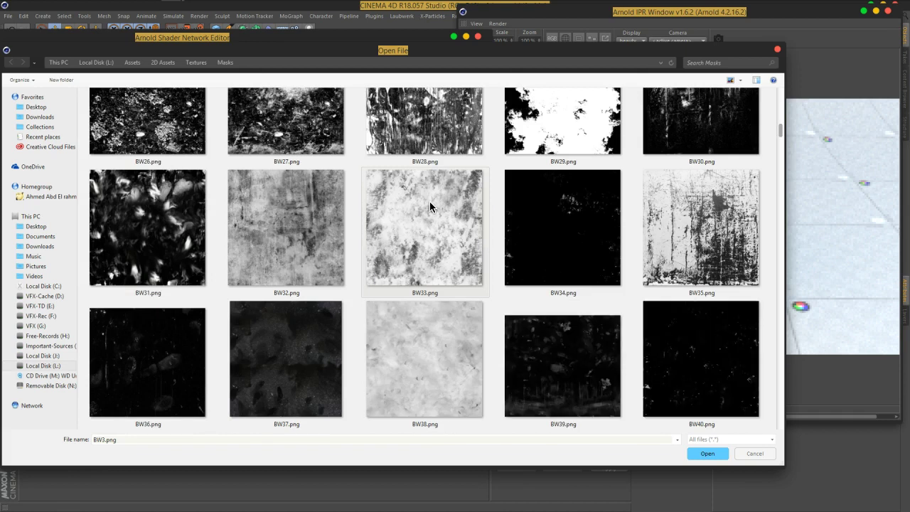
scroll(429, 206, down, 2)
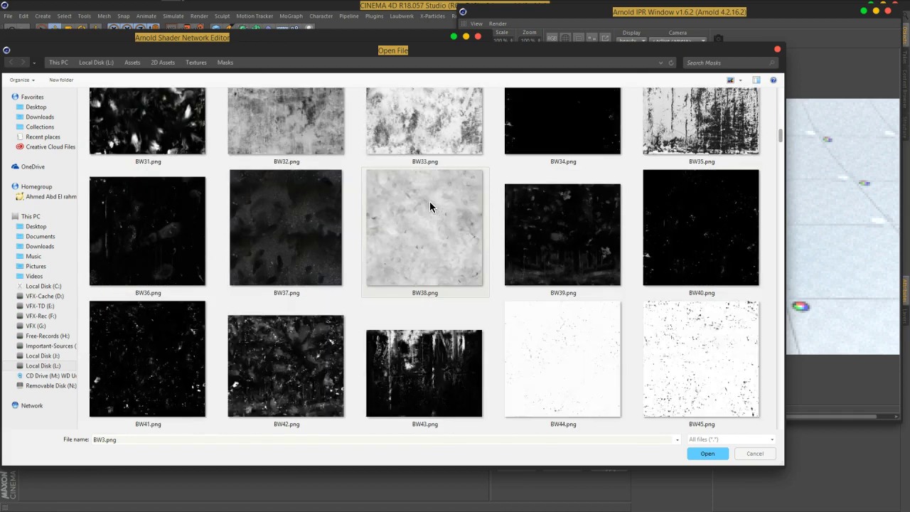
scroll(429, 207, down, 2)
scroll(429, 206, down, 4)
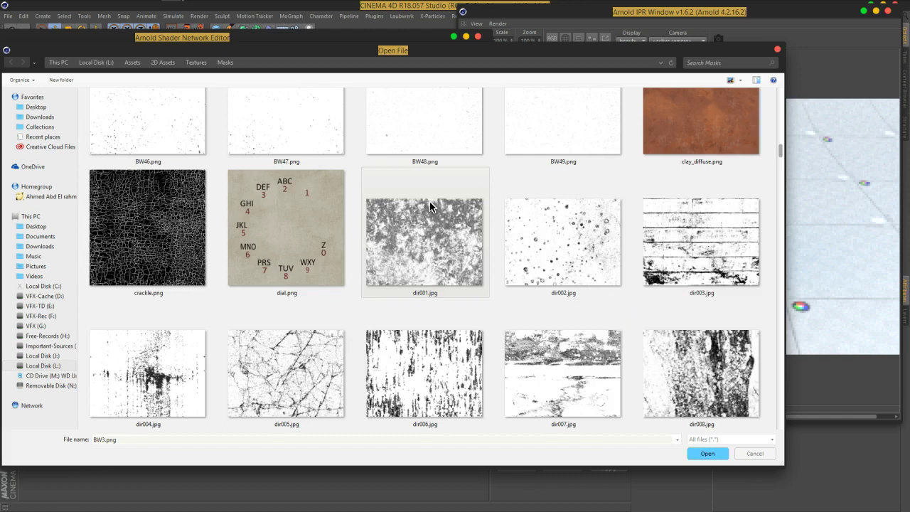
scroll(429, 206, down, 2)
scroll(429, 206, down, 2)
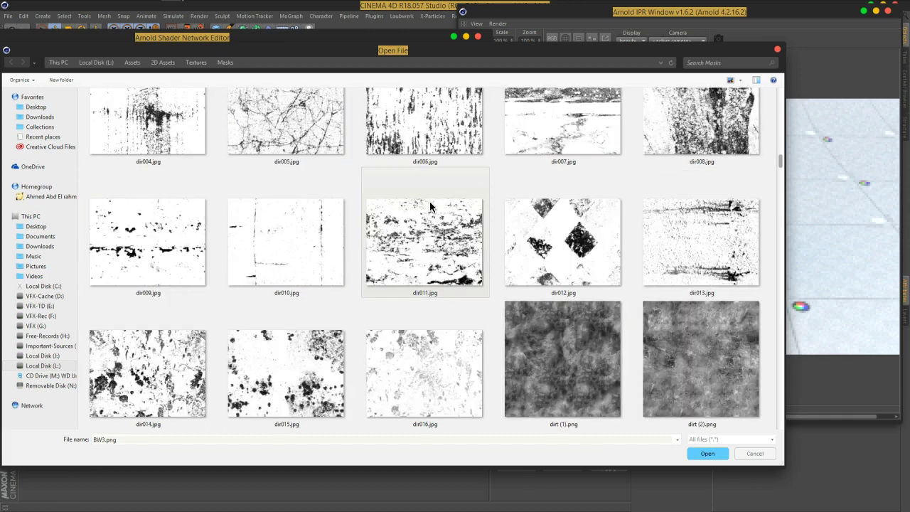
scroll(429, 206, down, 2)
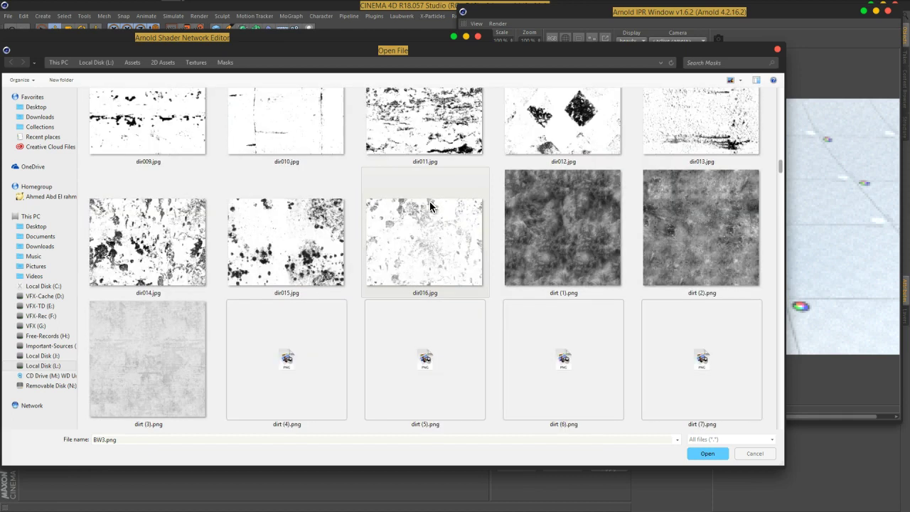
scroll(430, 206, down, 2)
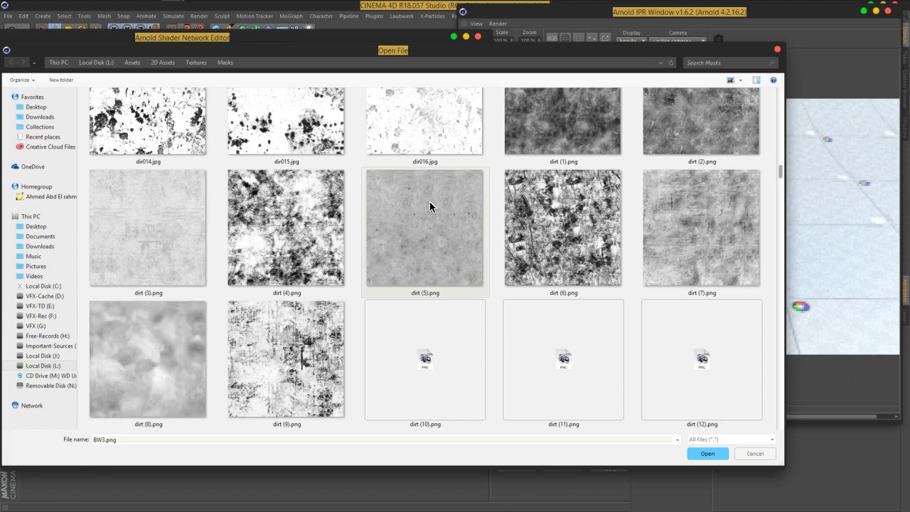
Load dirt (8).png as the texture and copy it into the project.
click(396, 286)
click(153, 362)
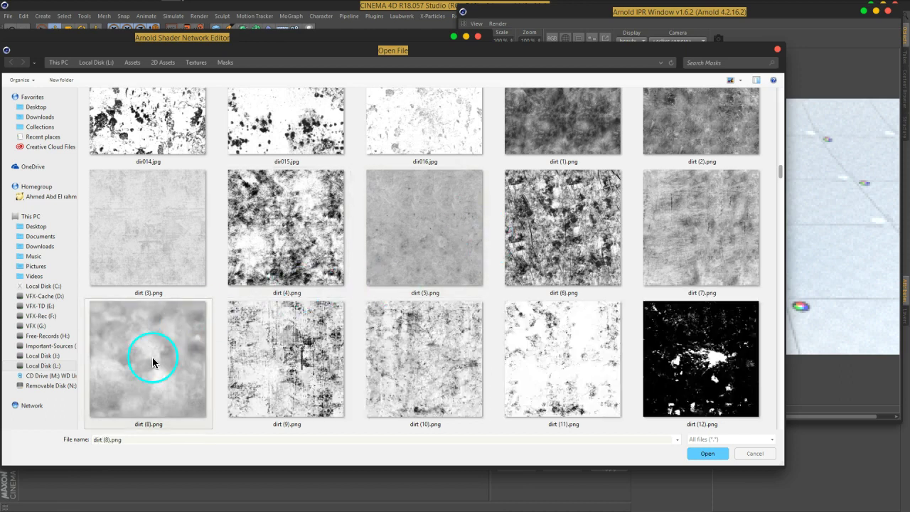
click(709, 454)
click(465, 293)
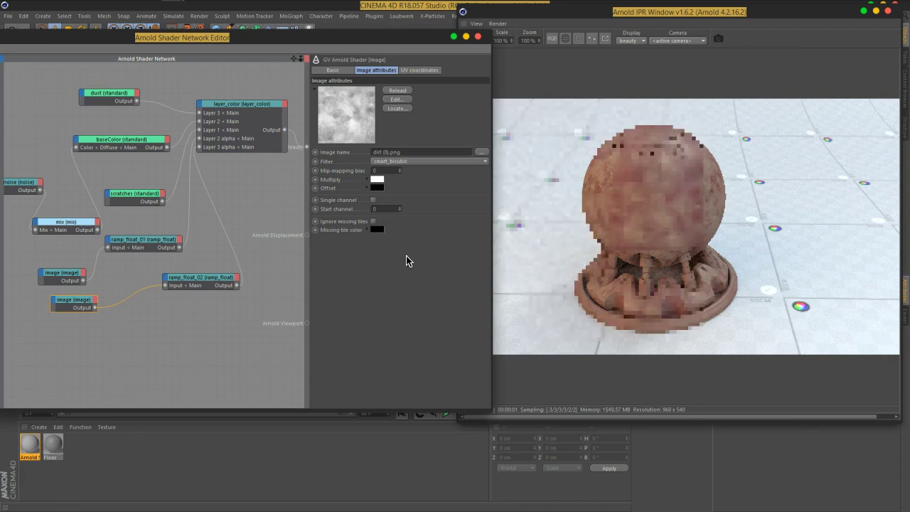
Lower ramp_float_02's right end to Y 0.25 and check the sphere in the IPR preview.
click(217, 281)
mouse_move(441, 152)
mouse_down()
mouse_move(483, 125)
mouse_move(492, 143)
mouse_up()
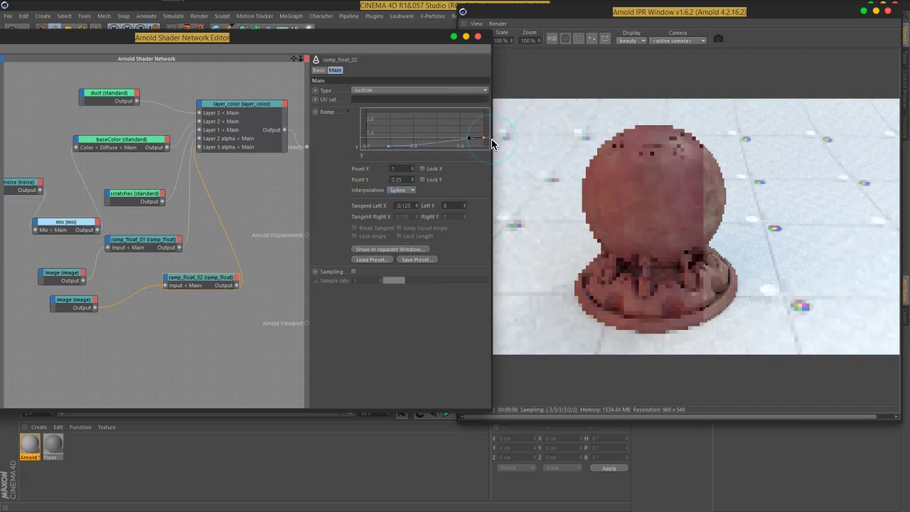
drag(670, 235, 684, 278)
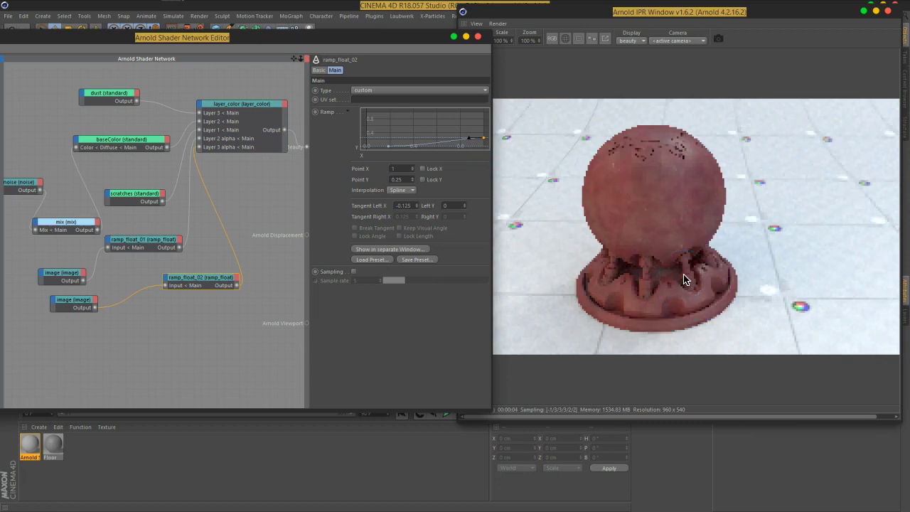
drag(684, 213, 668, 213)
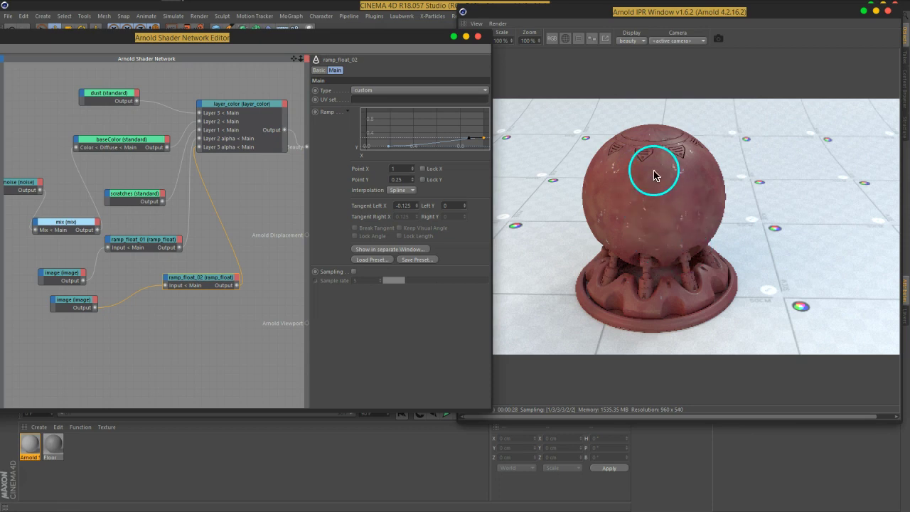
drag(202, 282, 185, 284)
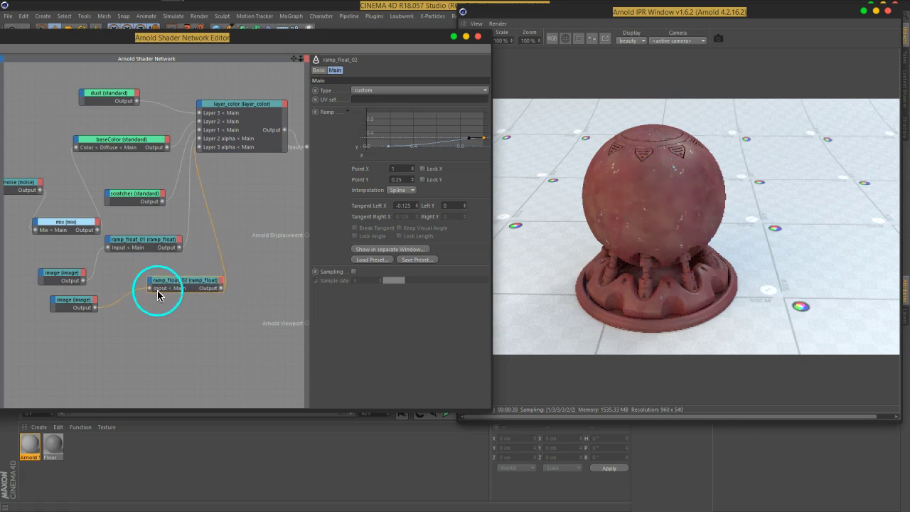
Delete the ramp-to-Layer 3 alpha link and wire ramp_float_02's output to the beauty output.
click(219, 245)
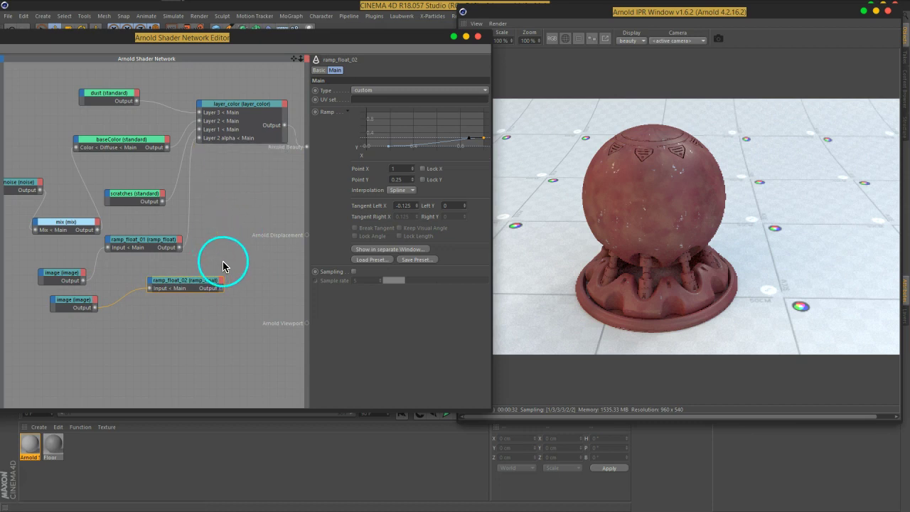
key(Delete)
drag(248, 109, 228, 98)
drag(221, 287, 306, 147)
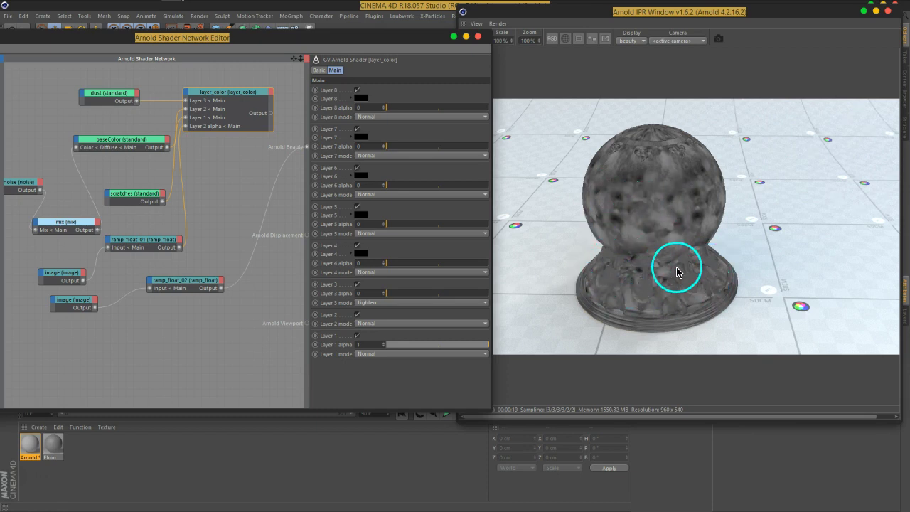
Search 'uti' and add a utility shader feeding the Arnold Beauty output.
drag(367, 44, 443, 43)
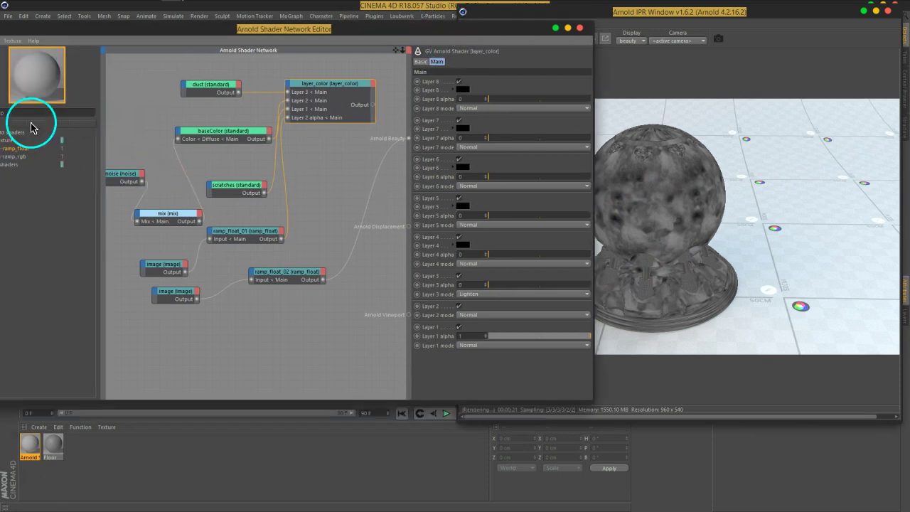
drag(174, 39, 256, 44)
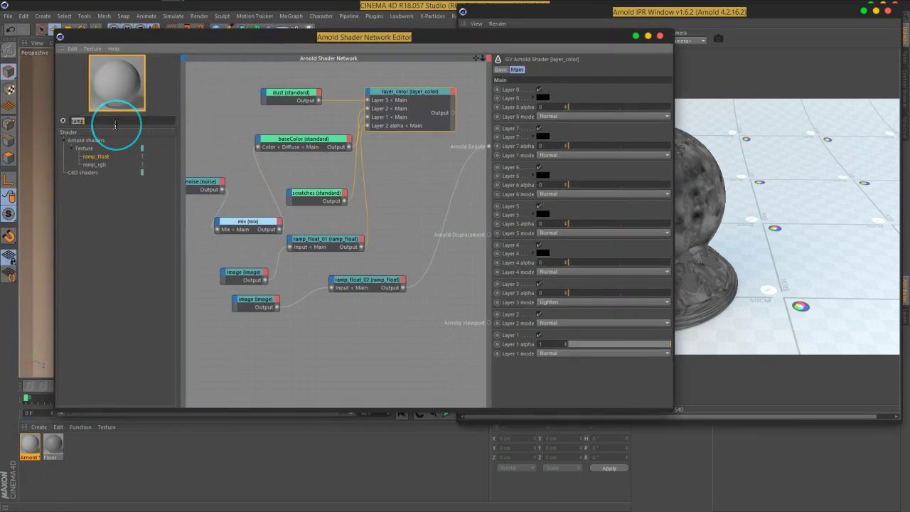
text(ut)
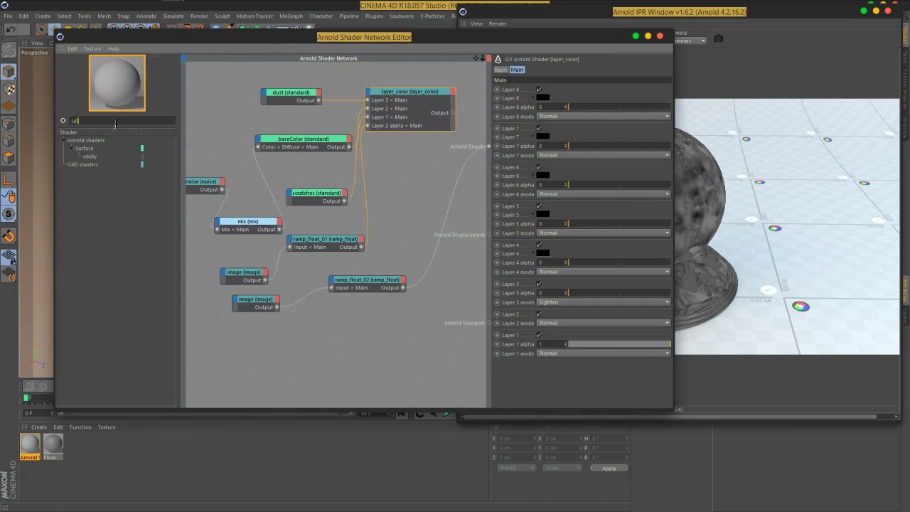
text(i)
mouse_move(86, 156)
mouse_down()
mouse_move(398, 195)
mouse_move(488, 146)
mouse_up()
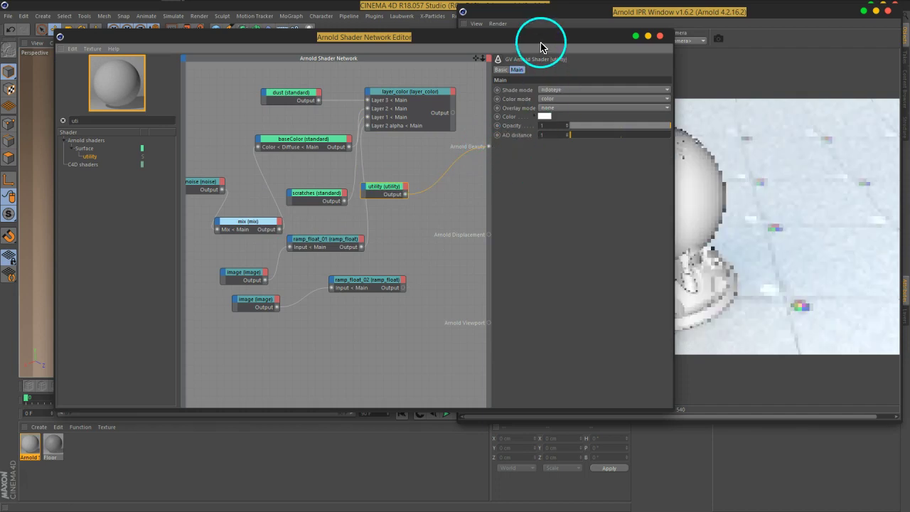
Set the utility shader's Shade mode to flat.
drag(540, 41, 401, 43)
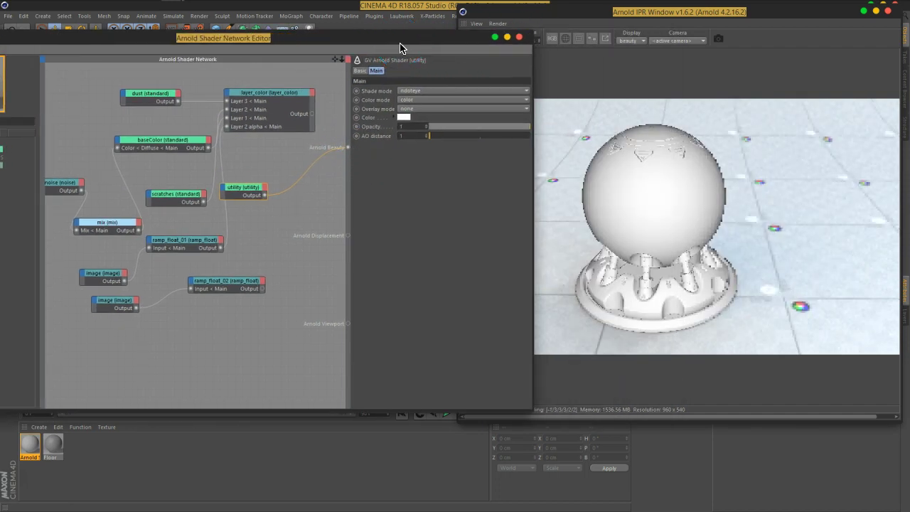
click(410, 91)
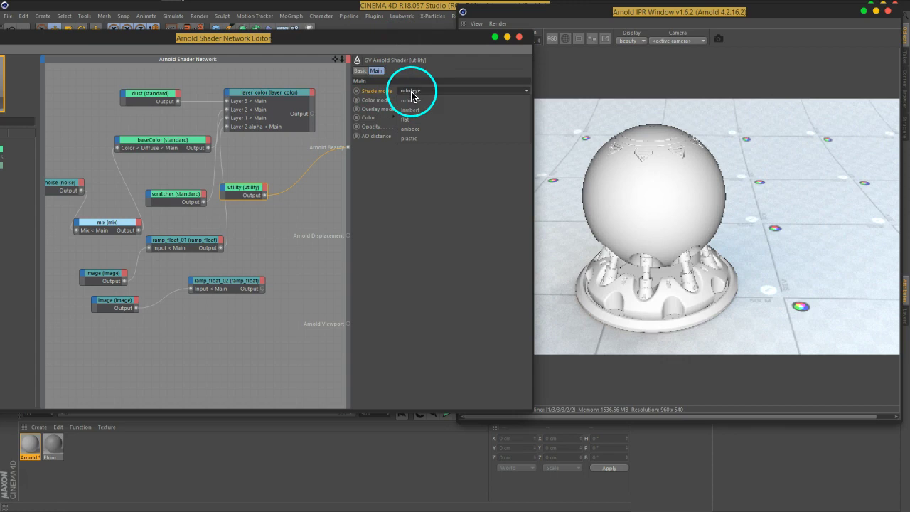
click(419, 123)
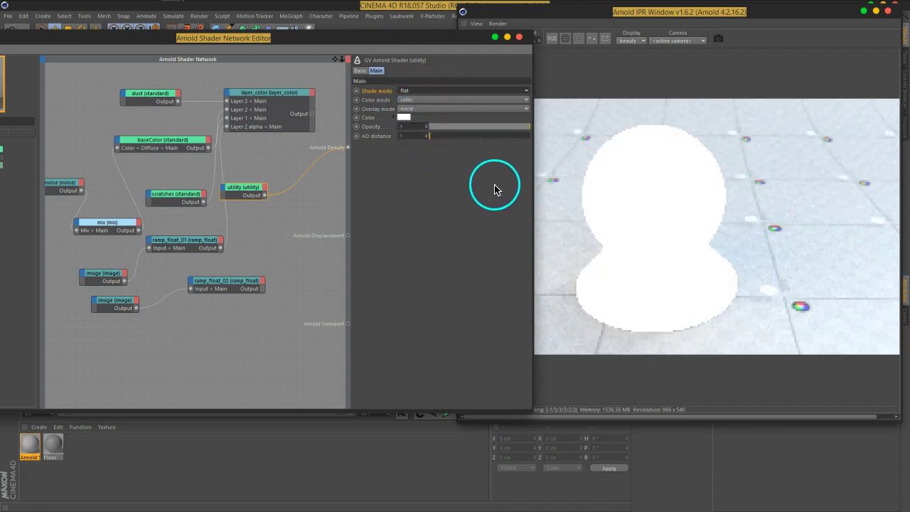
Set the utility shader's Color mode to V, then try U.
click(432, 100)
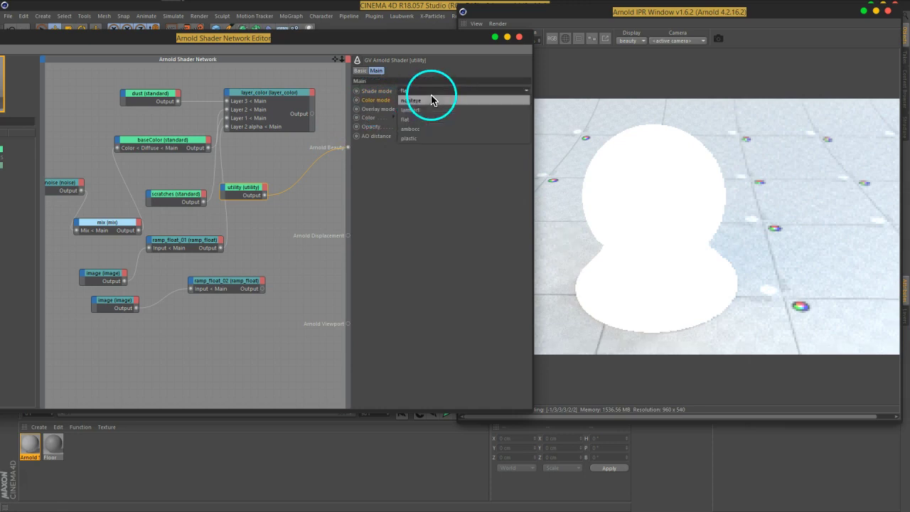
click(423, 99)
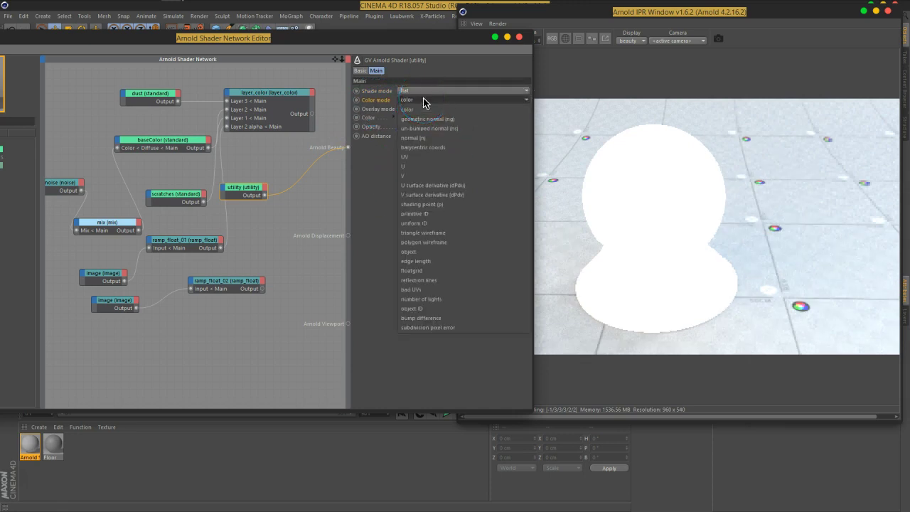
drag(422, 101, 416, 176)
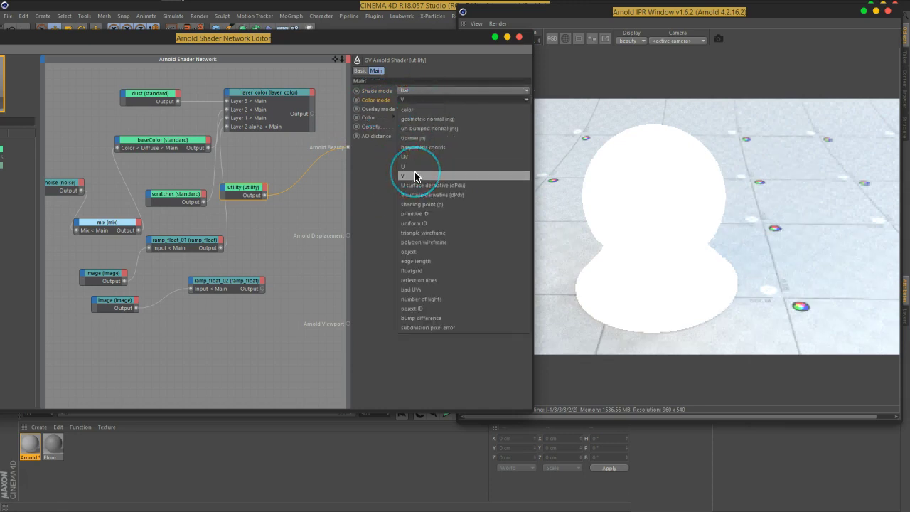
click(416, 176)
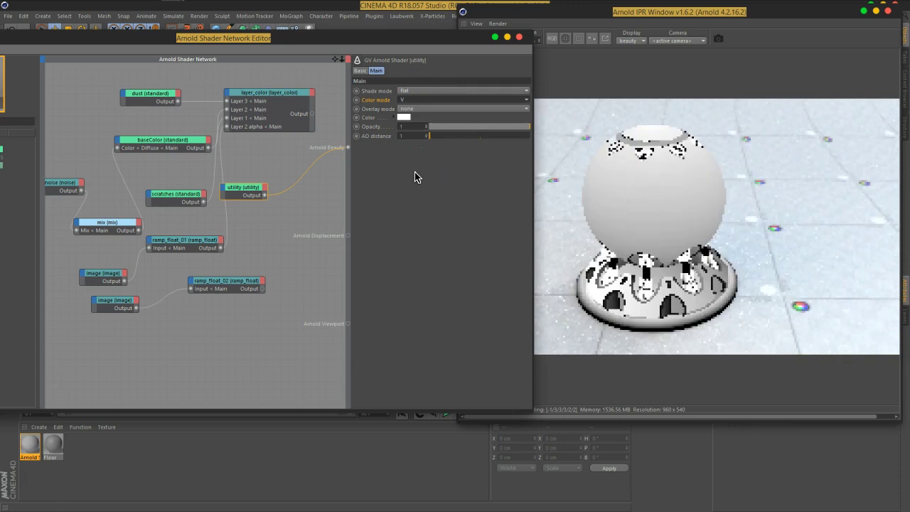
click(422, 100)
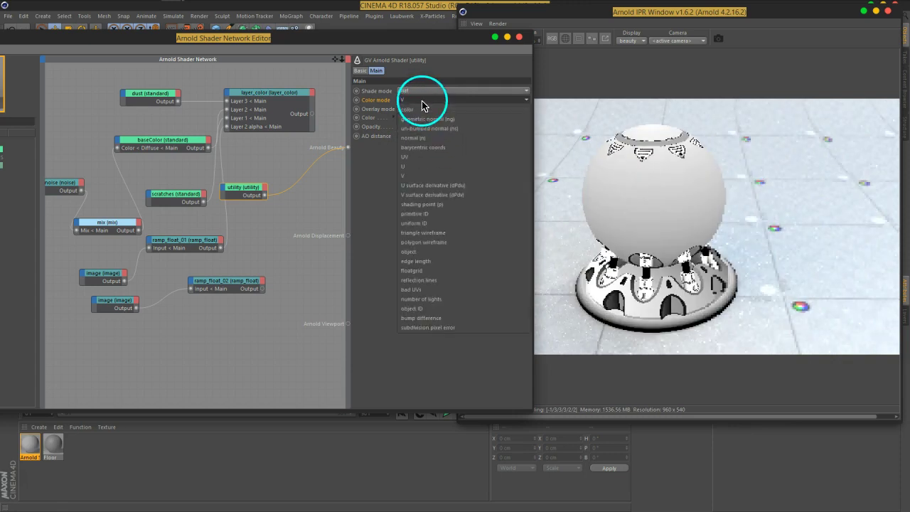
click(417, 167)
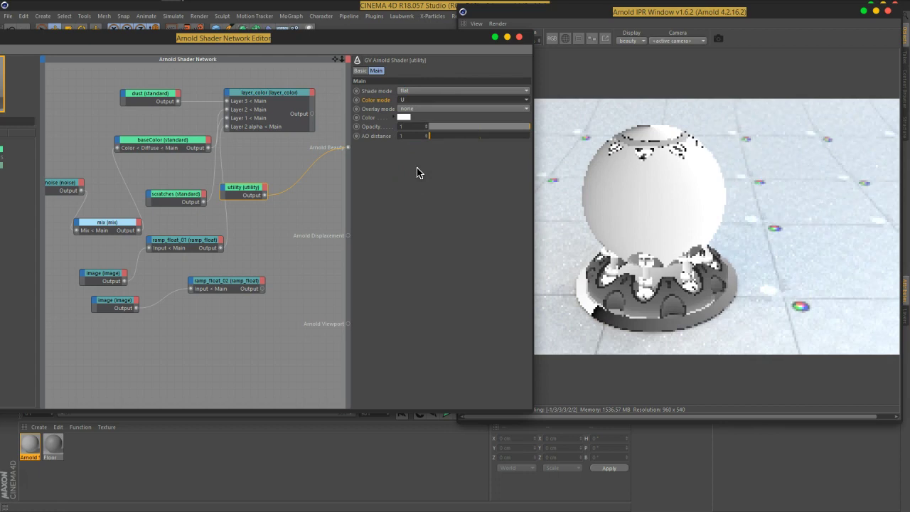
Compare dPdv and dPdu, return Color mode to V, and raise AO distance to about 35.
click(426, 100)
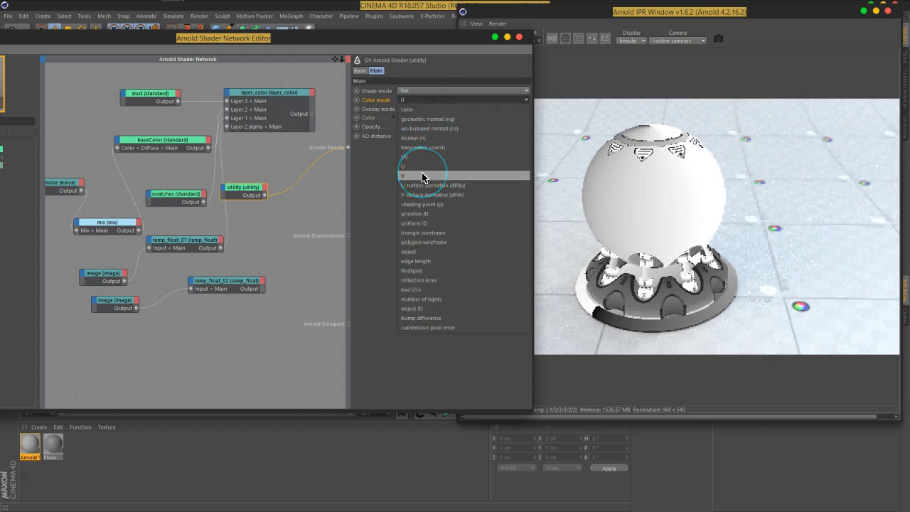
click(422, 194)
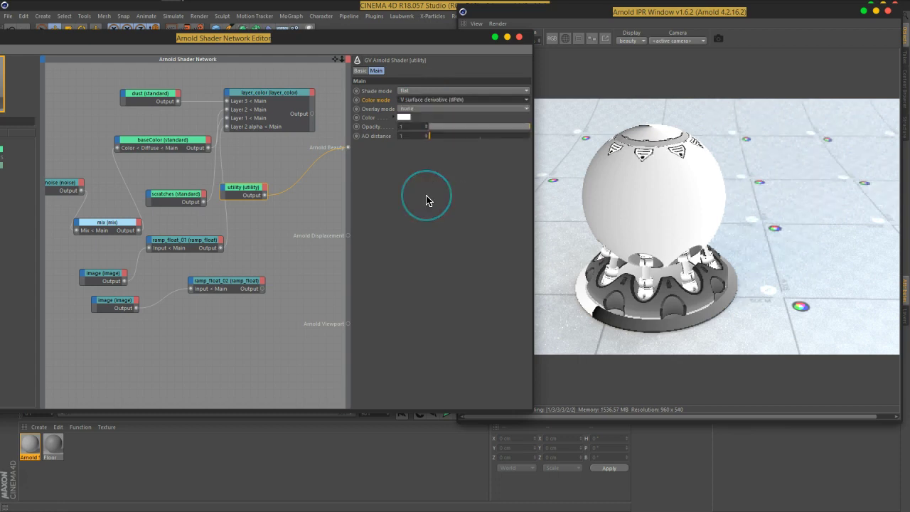
drag(416, 100, 415, 175)
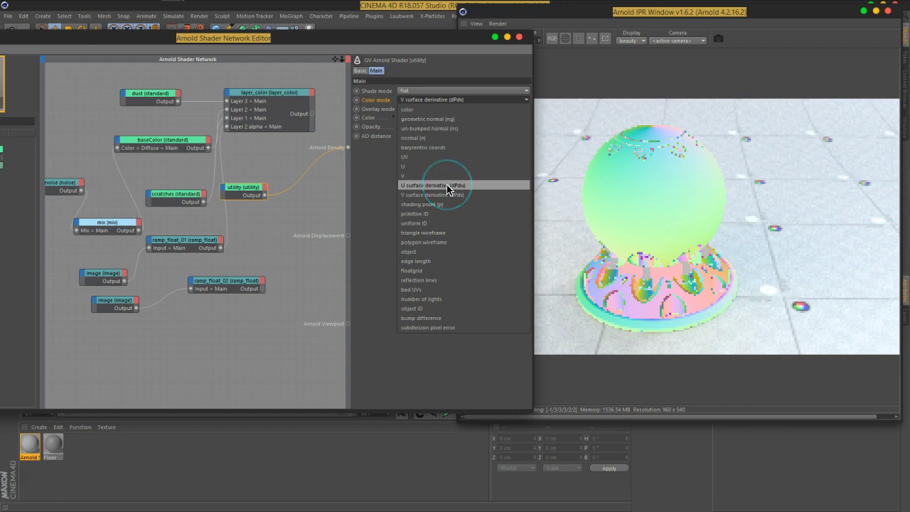
click(447, 188)
click(443, 114)
click(443, 100)
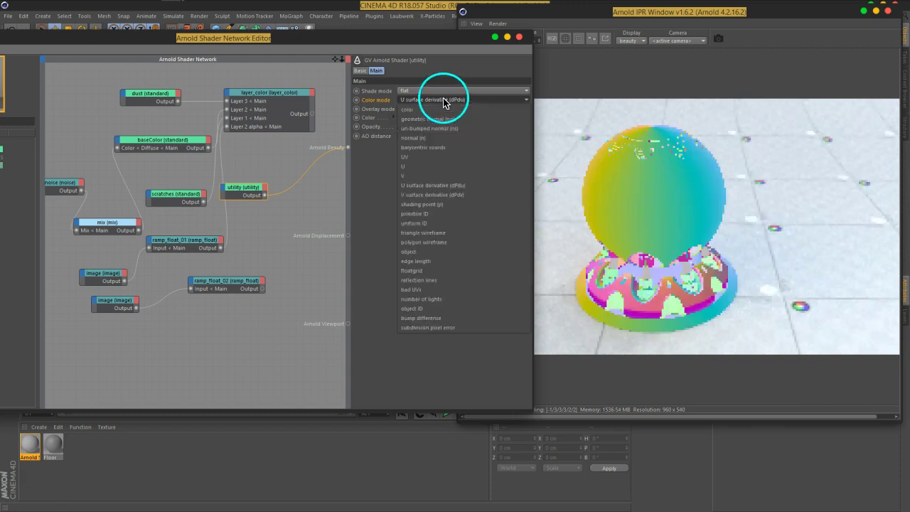
click(416, 176)
click(424, 183)
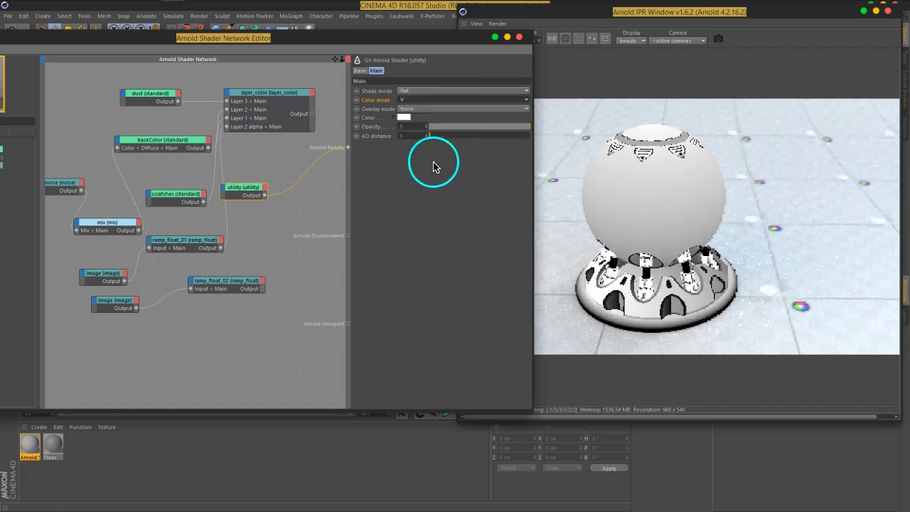
mouse_move(438, 135)
mouse_down()
mouse_move(450, 137)
mouse_move(402, 135)
mouse_up()
Preview ambocc shading with Color mode color, raising AO distance to ~109 then back to 0.
click(416, 96)
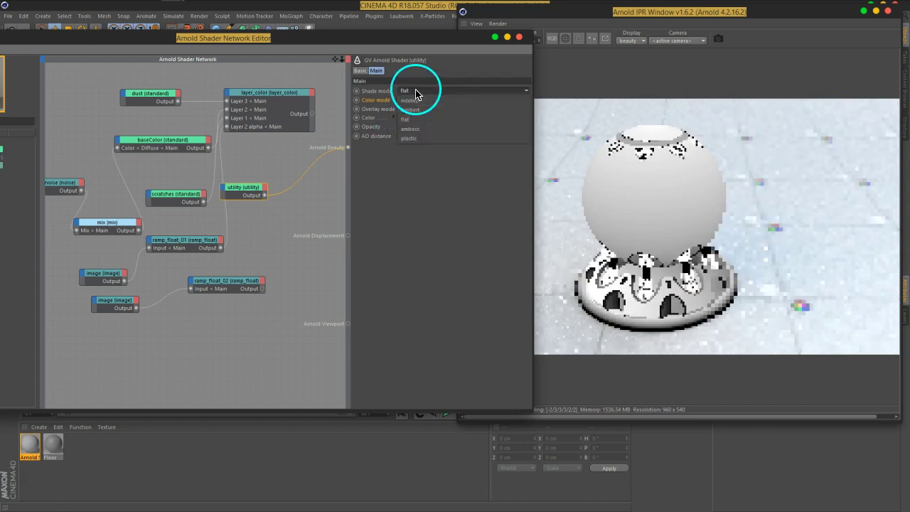
click(420, 128)
click(419, 100)
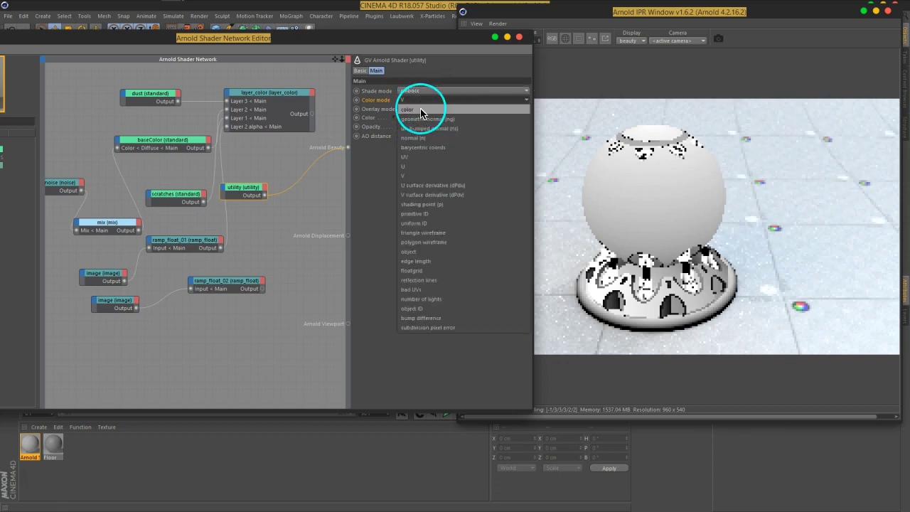
click(418, 110)
drag(427, 136, 485, 137)
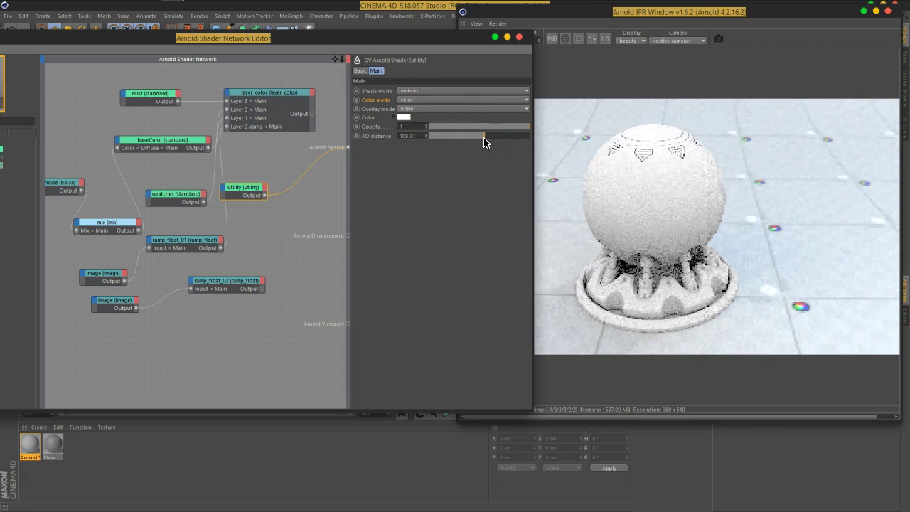
drag(485, 140, 402, 137)
Return the utility shader's Shade mode to flat.
click(423, 101)
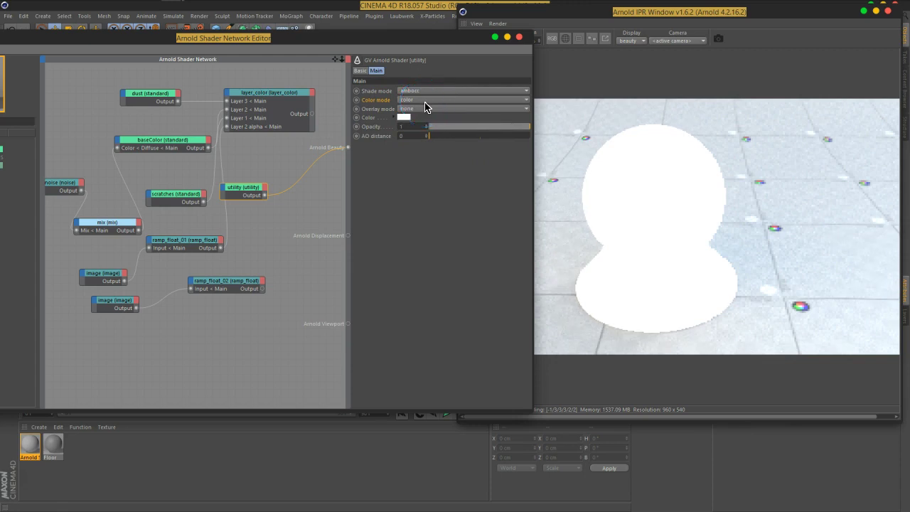
drag(418, 92, 435, 135)
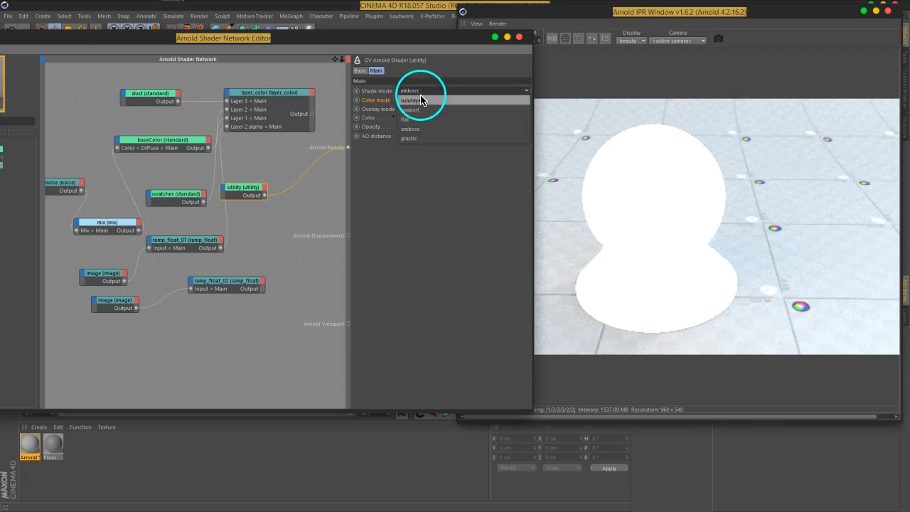
mouse_move(434, 135)
mouse_down()
mouse_move(424, 119)
mouse_move(429, 178)
mouse_up()
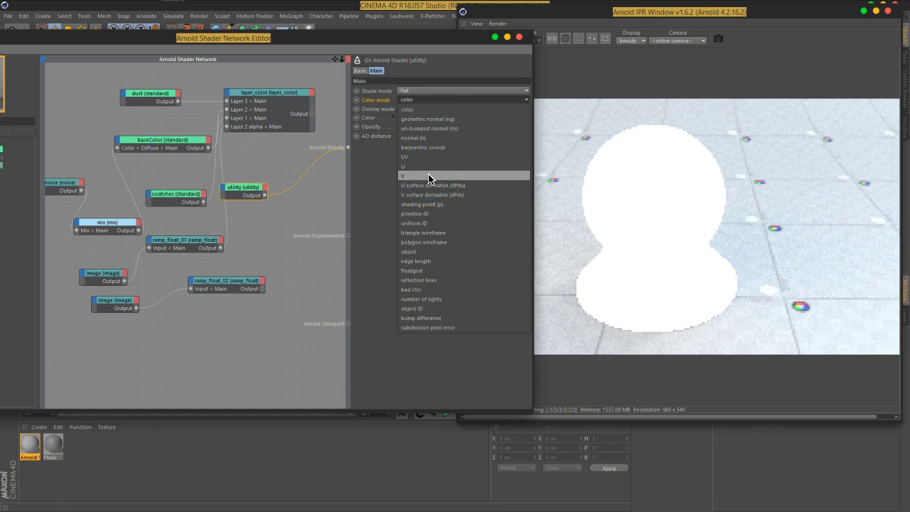
drag(429, 177, 428, 178)
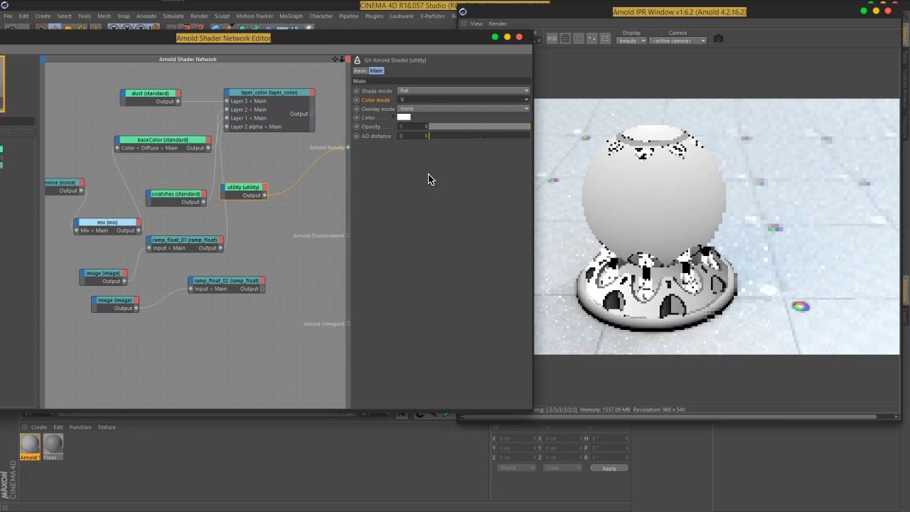
click(423, 109)
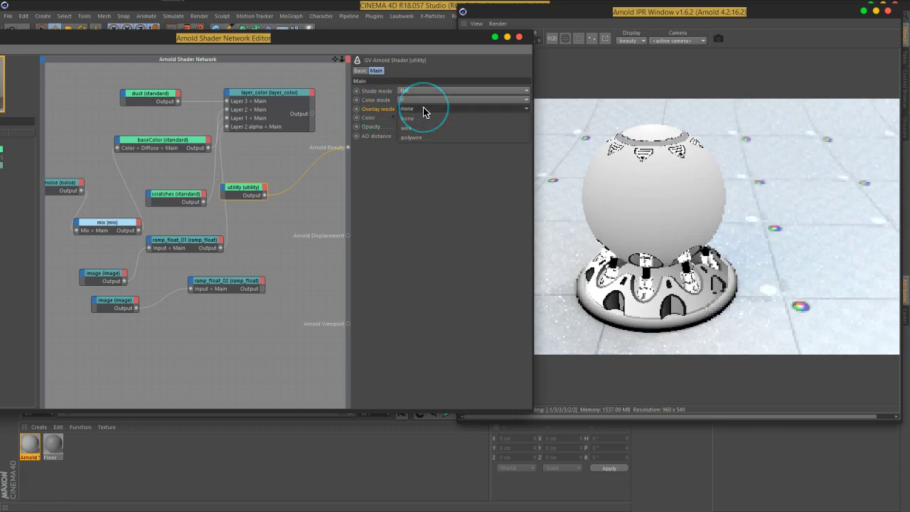
click(424, 177)
click(414, 98)
click(403, 116)
click(417, 134)
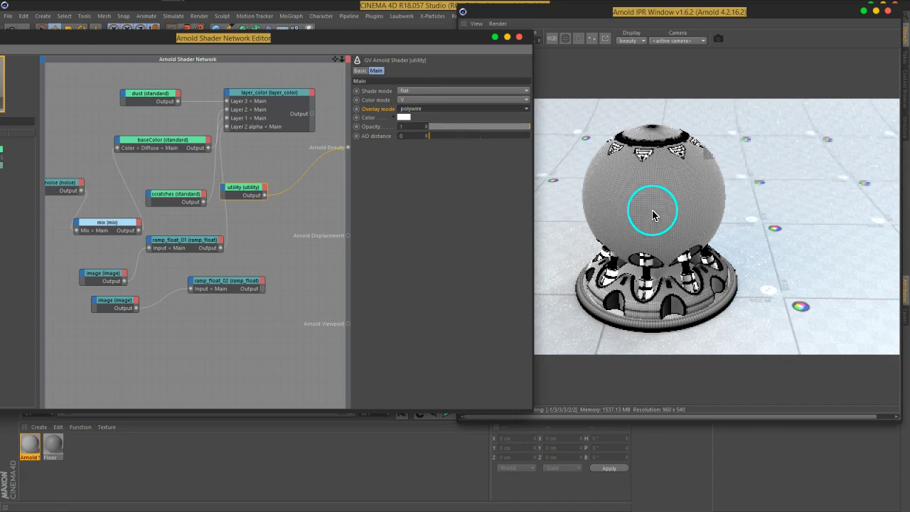
click(443, 110)
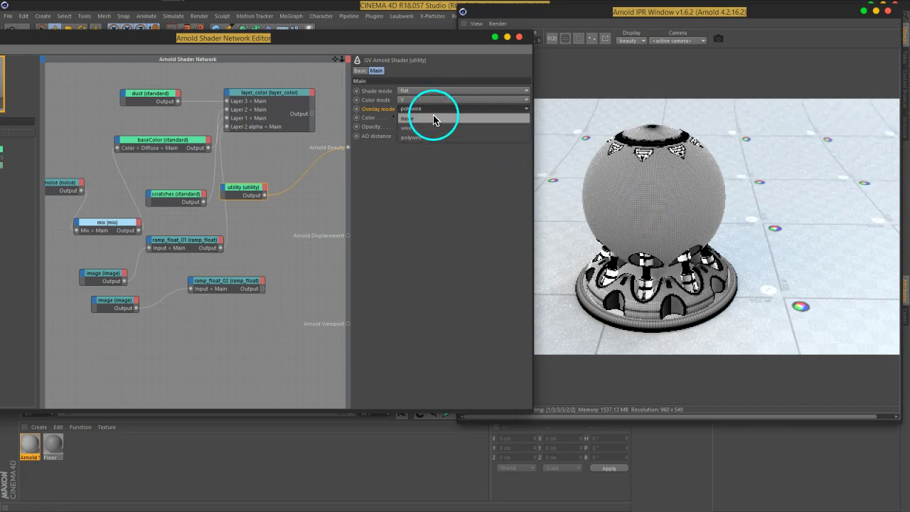
click(434, 118)
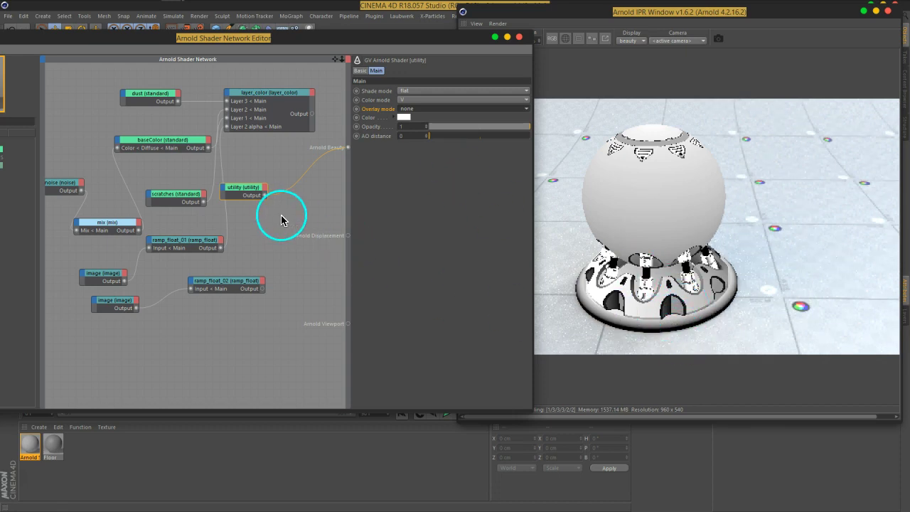
Search 'ram' and insert a ramp_float after the utility node through its Input port.
drag(289, 44, 416, 54)
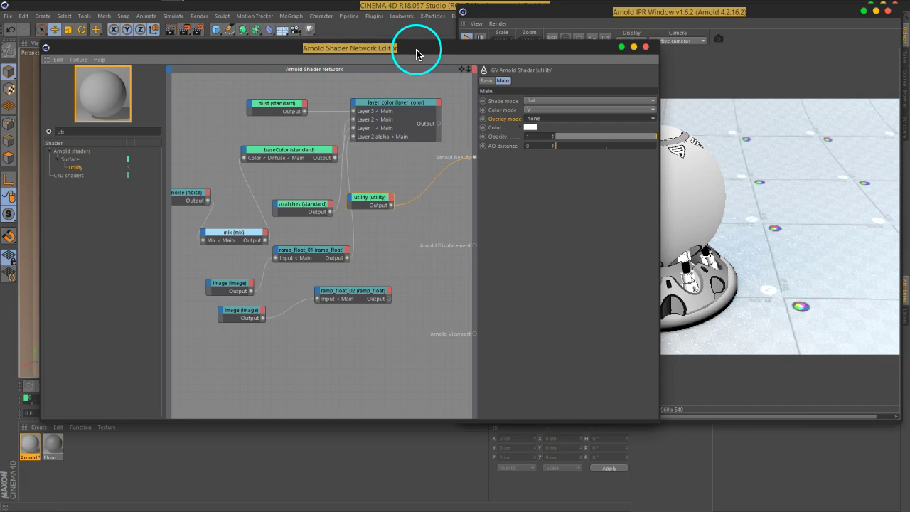
click(64, 132)
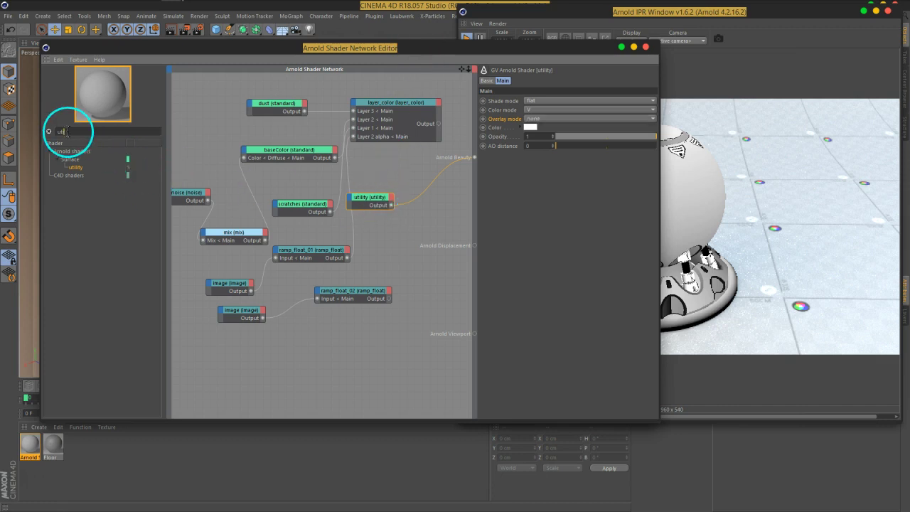
text(ramp)
click(89, 168)
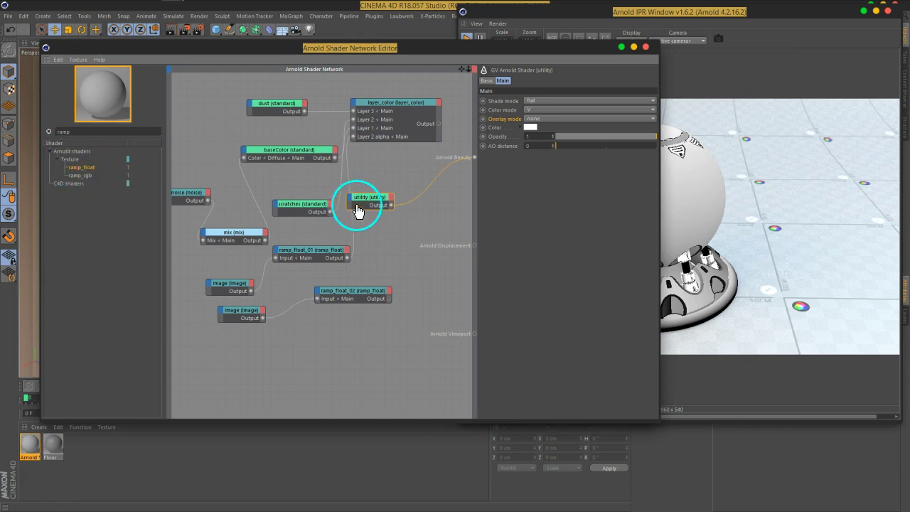
drag(84, 173, 377, 201)
click(401, 217)
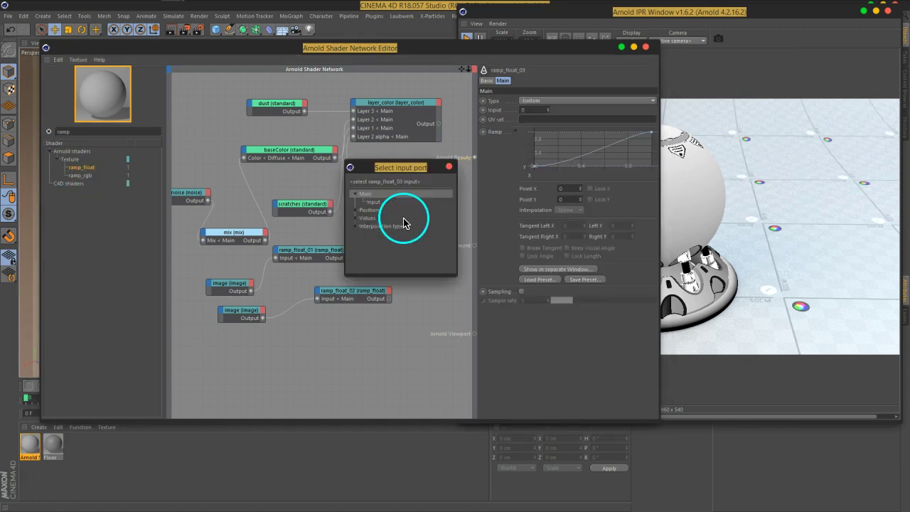
click(373, 203)
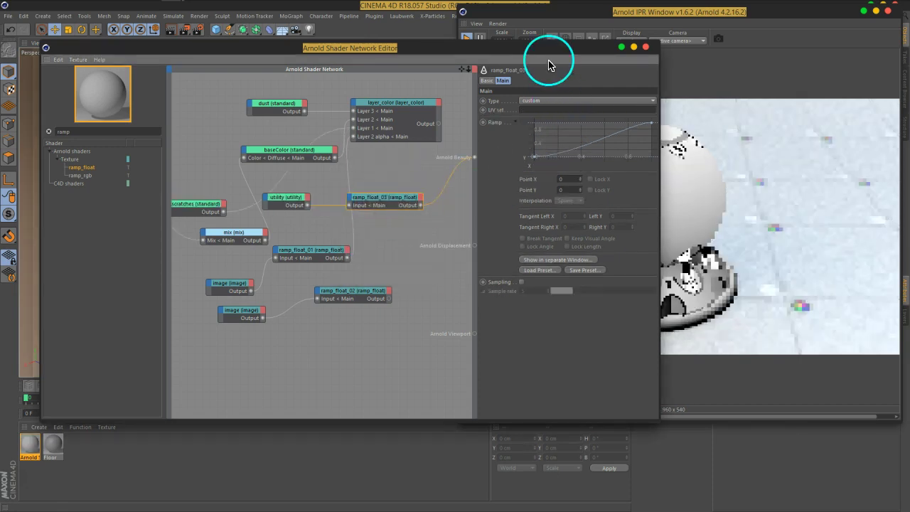
drag(459, 47, 275, 45)
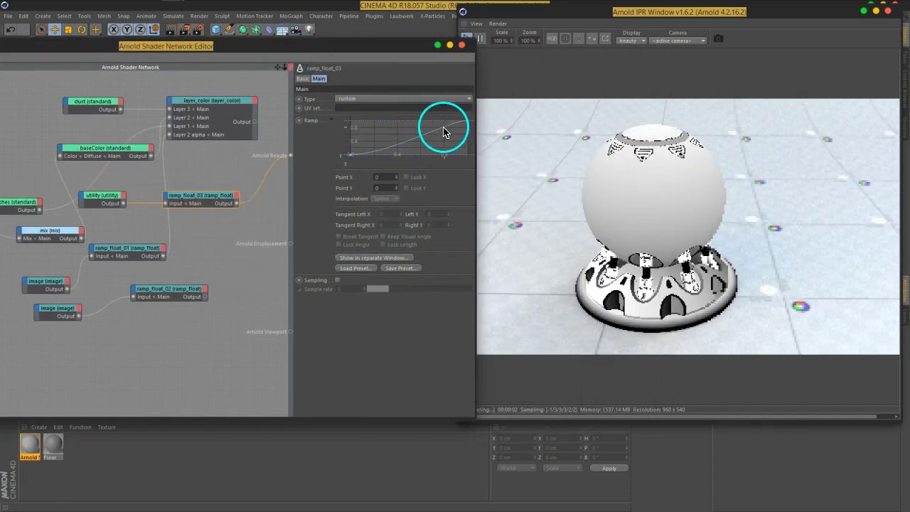
Lower ramp_float_03's end value and shift its first knot right so the sculpture renders mostly black.
mouse_move(467, 126)
mouse_down()
mouse_move(468, 145)
mouse_move(483, 106)
mouse_up()
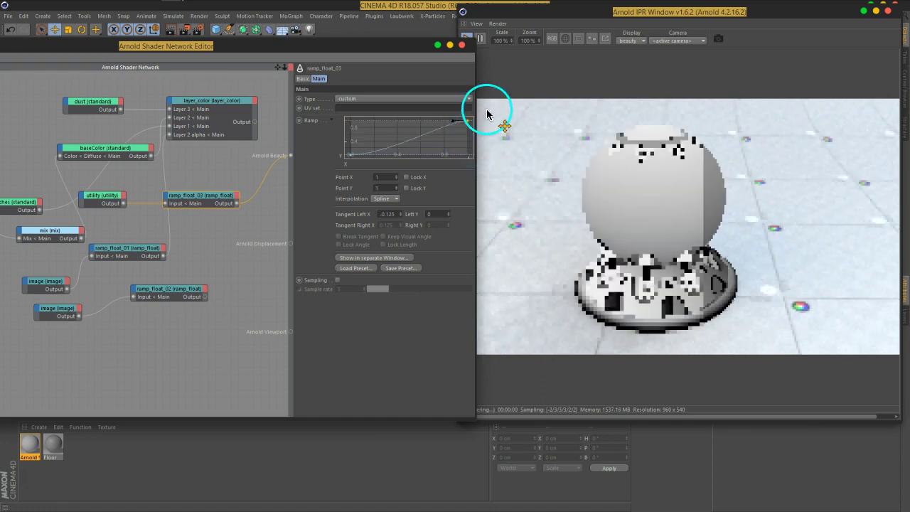
mouse_move(350, 159)
mouse_down()
mouse_move(426, 171)
mouse_move(324, 158)
mouse_move(350, 155)
mouse_up()
mouse_move(428, 147)
mouse_down()
mouse_move(377, 158)
mouse_move(381, 147)
mouse_move(350, 159)
mouse_move(436, 174)
mouse_move(451, 162)
mouse_move(463, 173)
mouse_move(419, 162)
mouse_move(398, 172)
mouse_move(429, 170)
mouse_up()
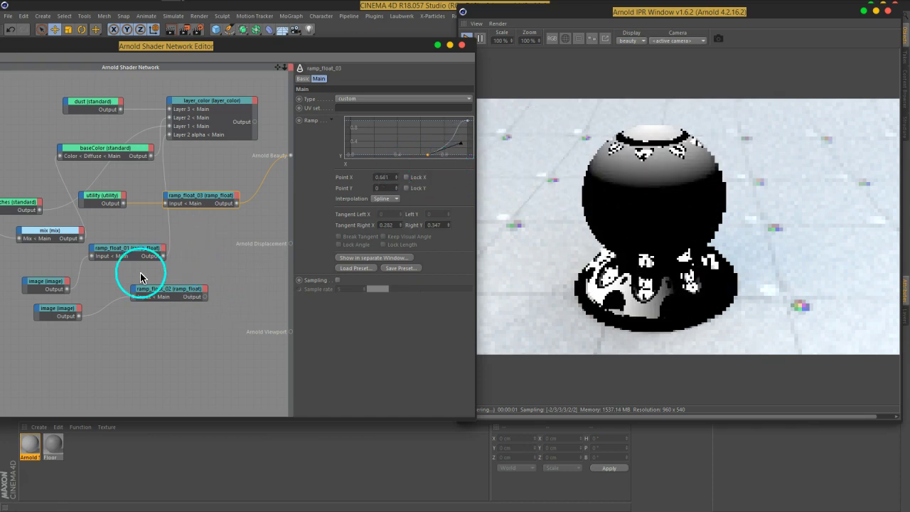
Preview the utility shader in U color mode with adjusted AO distance, then return it to V.
click(110, 203)
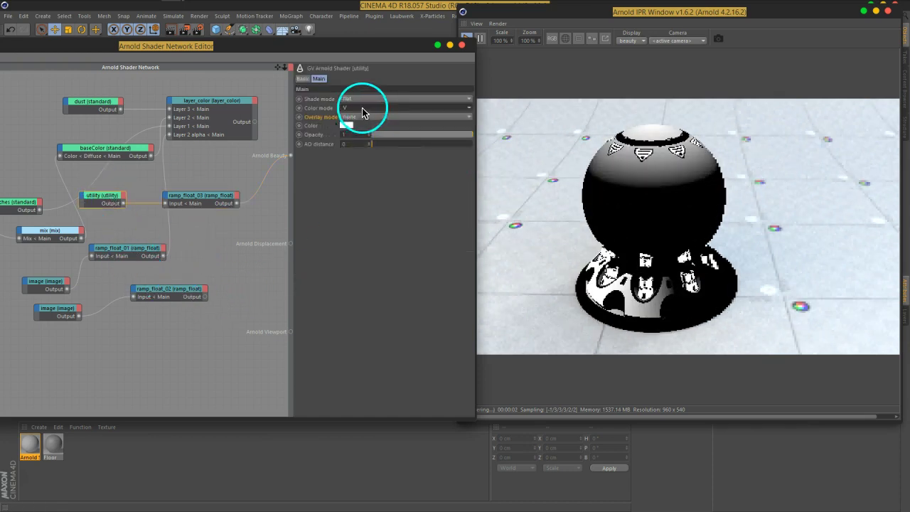
click(365, 108)
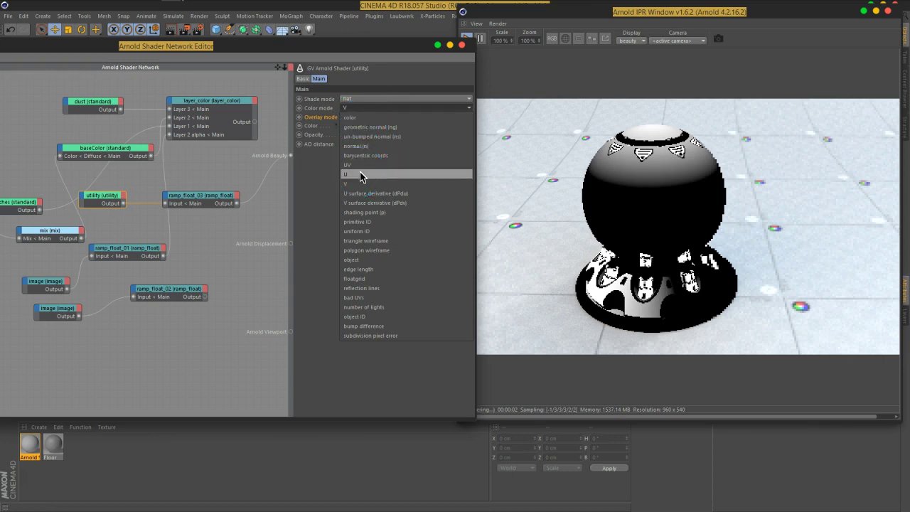
click(360, 175)
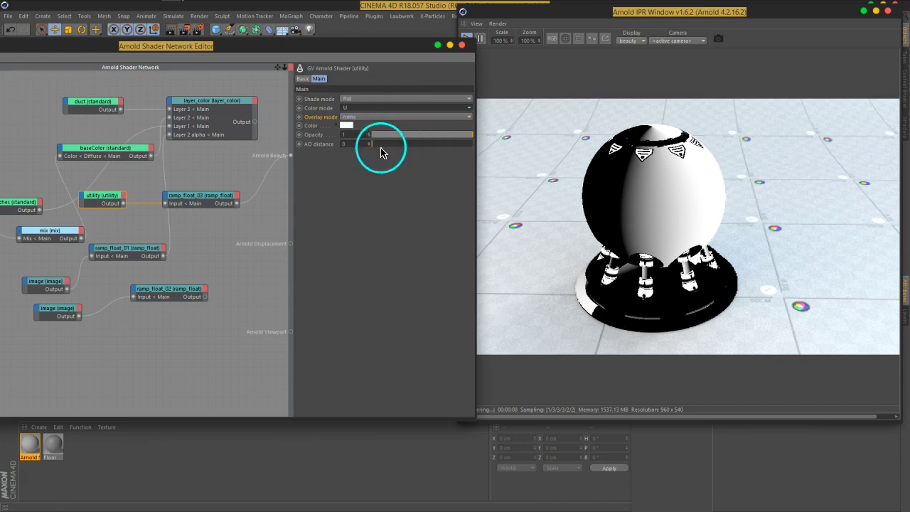
drag(375, 149, 396, 146)
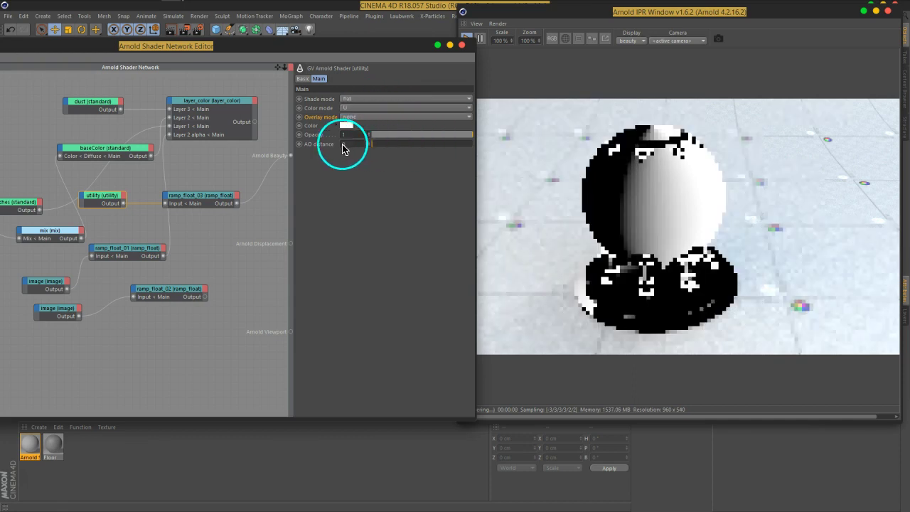
click(366, 110)
click(298, 263)
mouse_move(569, 47)
mouse_down()
mouse_move(428, 44)
mouse_move(526, 43)
mouse_move(513, 47)
mouse_up()
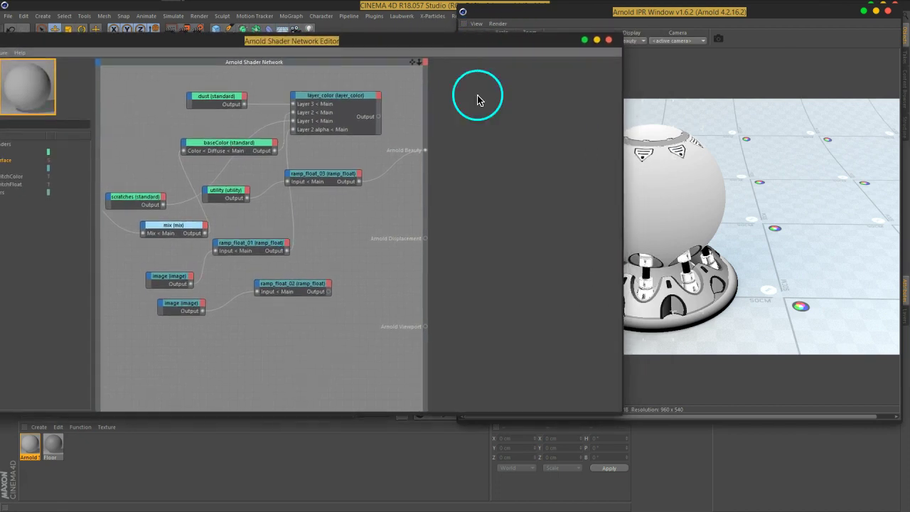
click(235, 194)
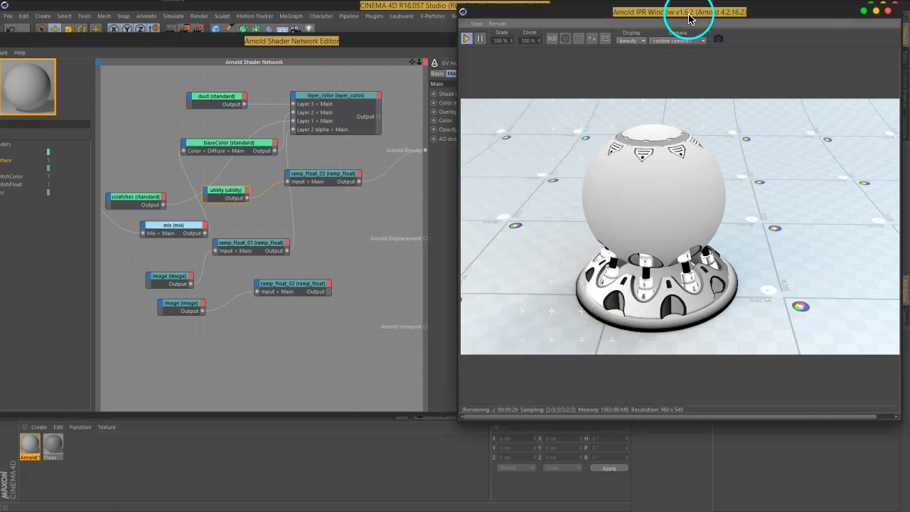
drag(688, 18, 448, 193)
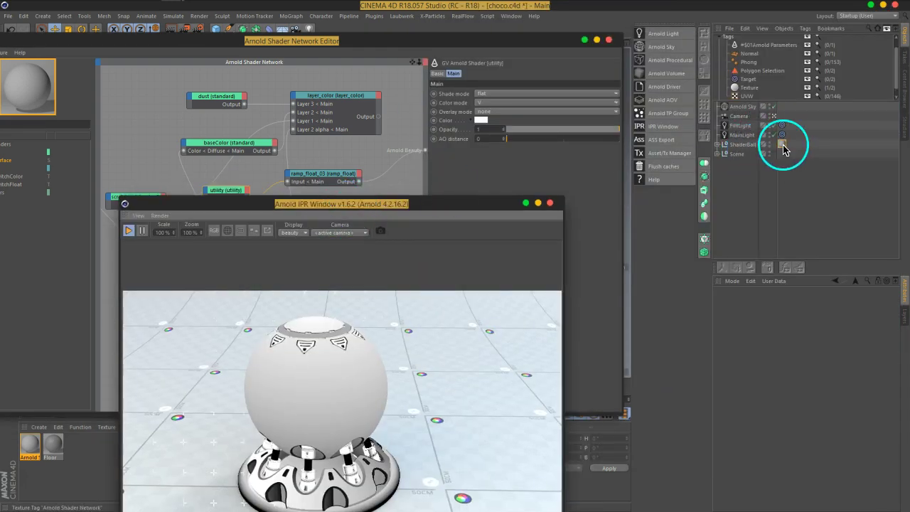
click(894, 36)
mouse_move(379, 205)
mouse_down()
mouse_move(734, 31)
mouse_move(702, 26)
mouse_up()
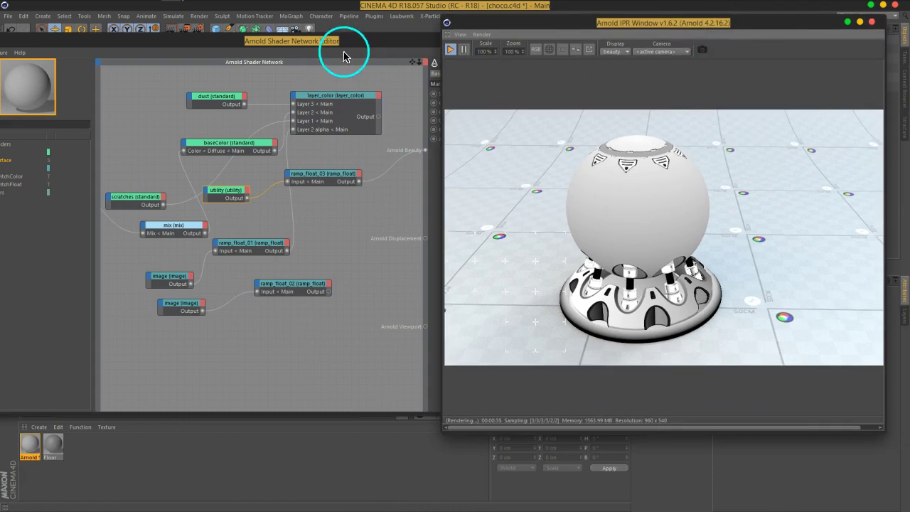
drag(344, 46, 314, 39)
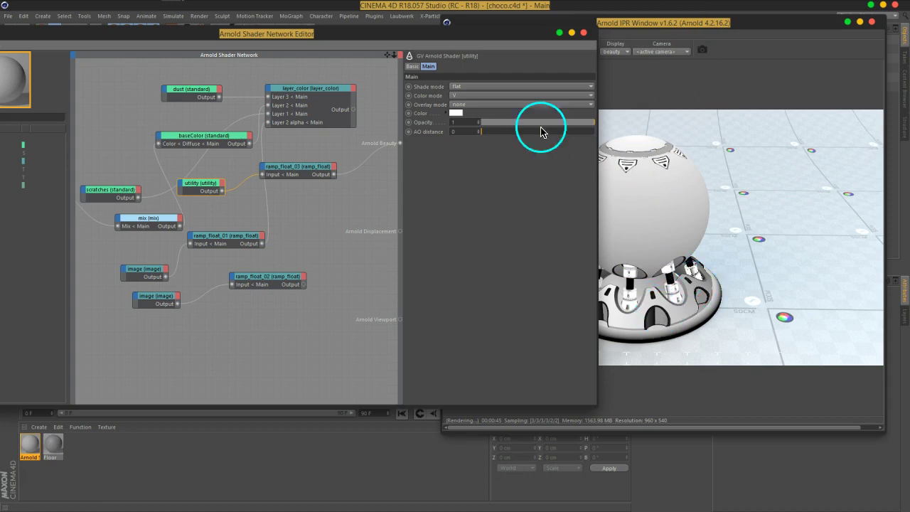
drag(423, 34, 628, 28)
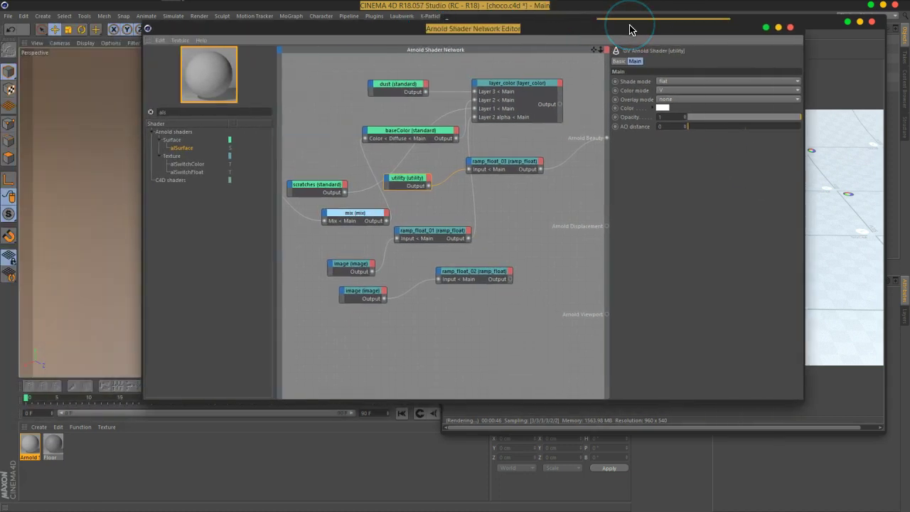
Delete ramp_float_03 and utility, and wire a new state_vector node into Arnold Beauty.
key(BackSpace)
key(BackSpace)
key(BackSpace)
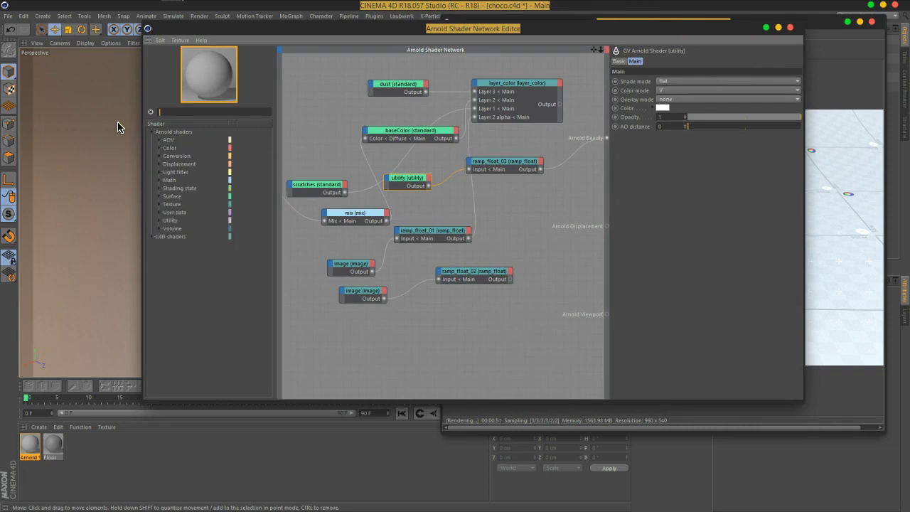
text(vect)
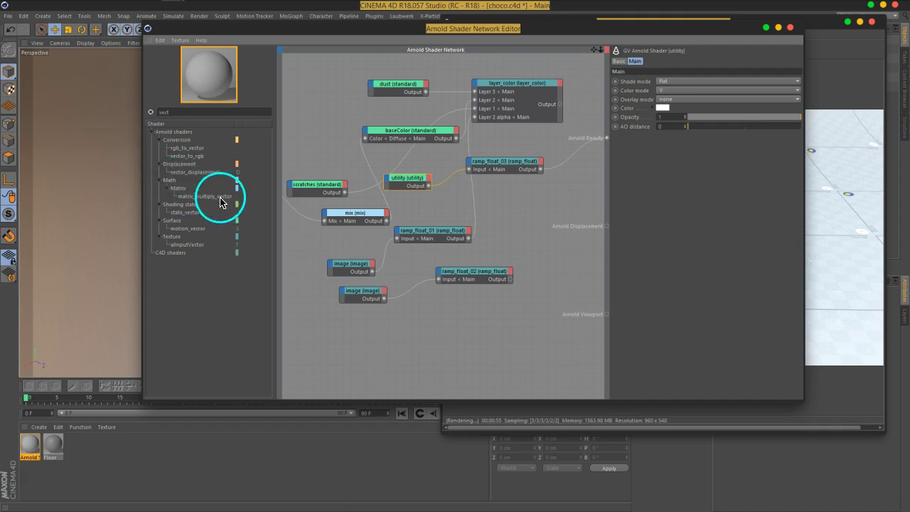
click(522, 169)
key(Delete)
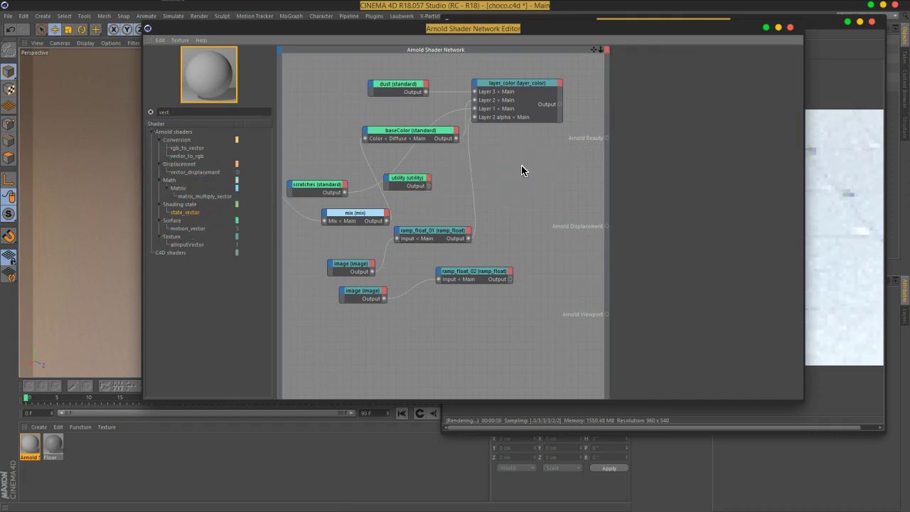
drag(184, 212, 510, 169)
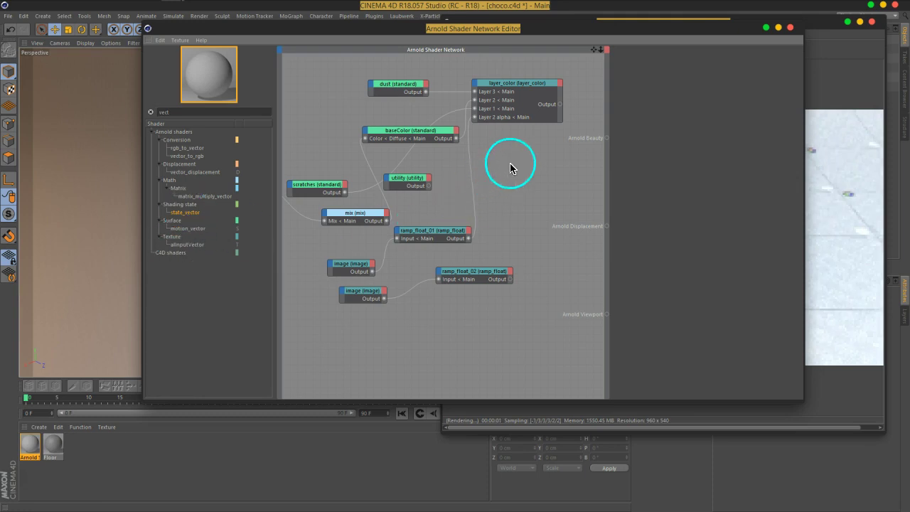
drag(609, 32, 284, 73)
click(84, 220)
key(Delete)
drag(219, 207, 277, 187)
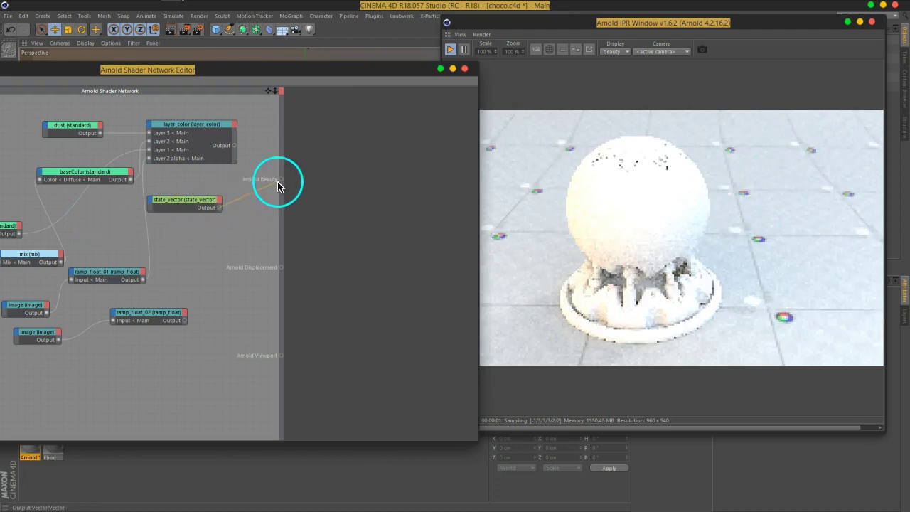
Set the state_vector variable to Po, then change it to P.
click(168, 200)
click(340, 123)
click(334, 151)
click(339, 126)
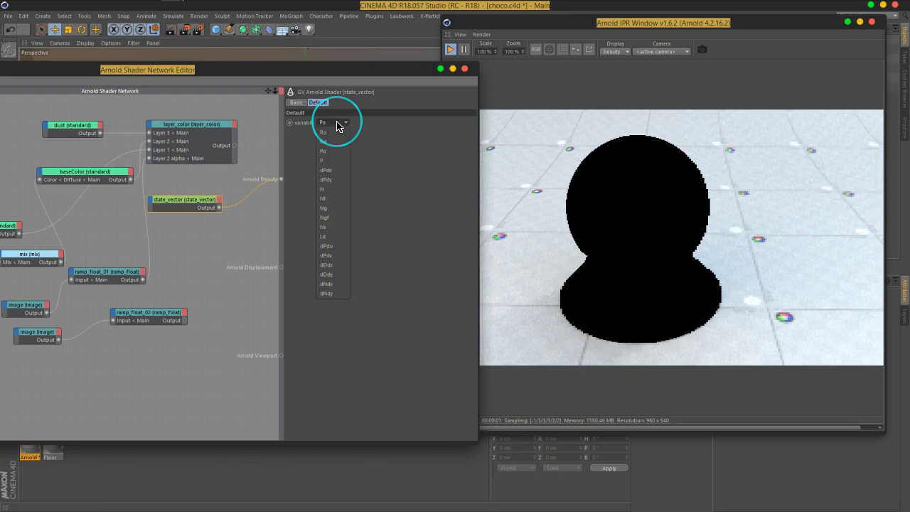
click(332, 161)
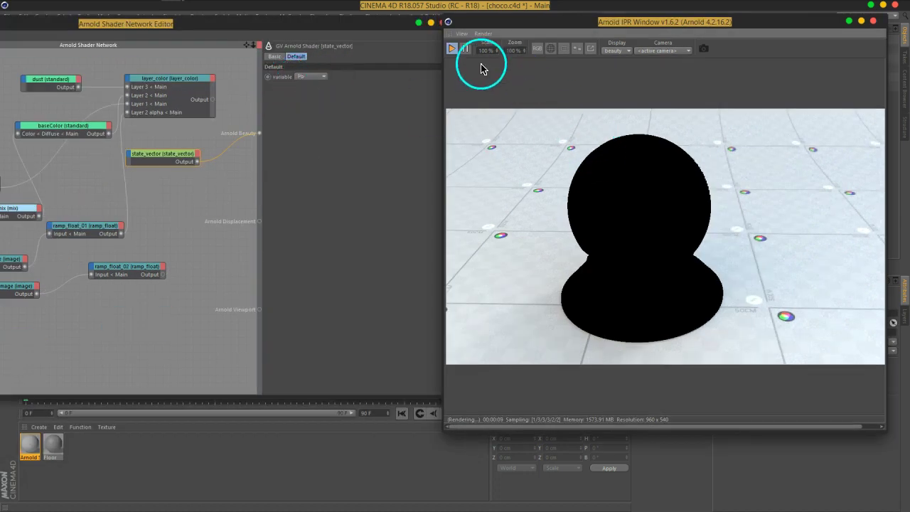
Move the Arnold IPR window aside and stop and restart the sculpture's preview render.
click(453, 50)
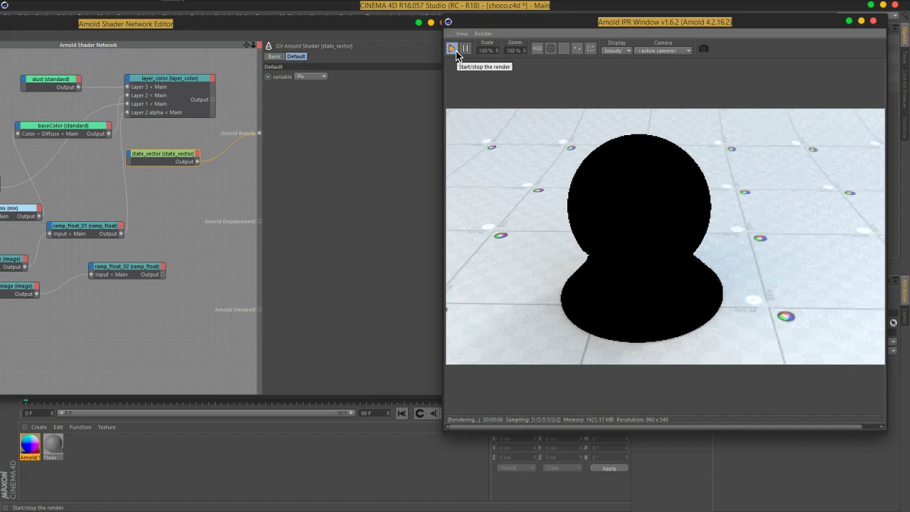
drag(636, 24, 465, 137)
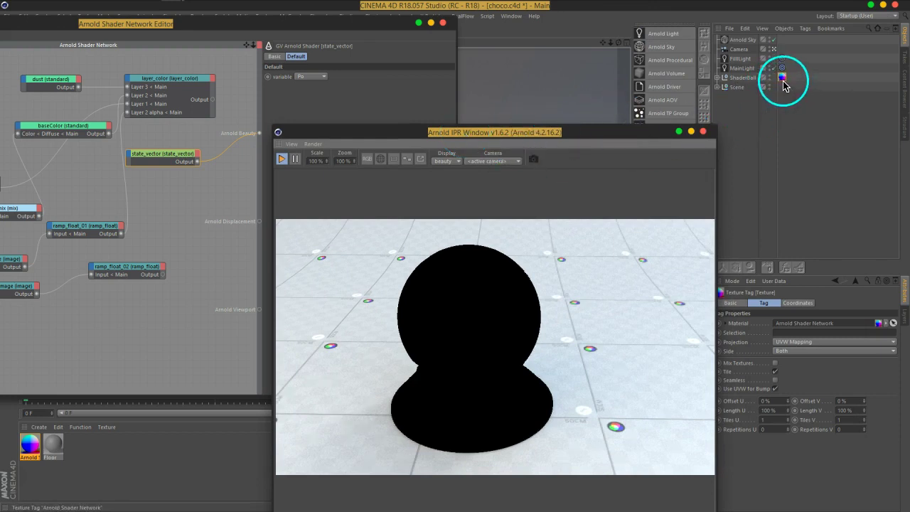
drag(496, 140, 638, 32)
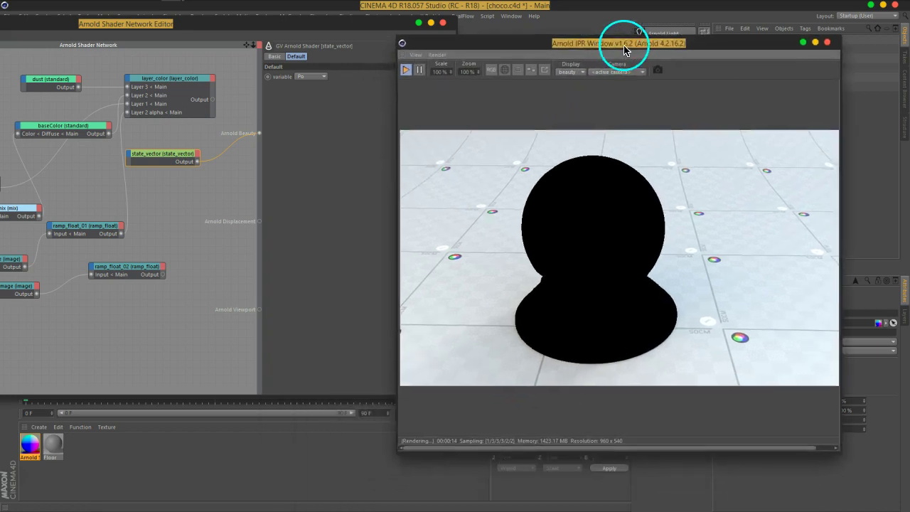
click(428, 83)
click(425, 56)
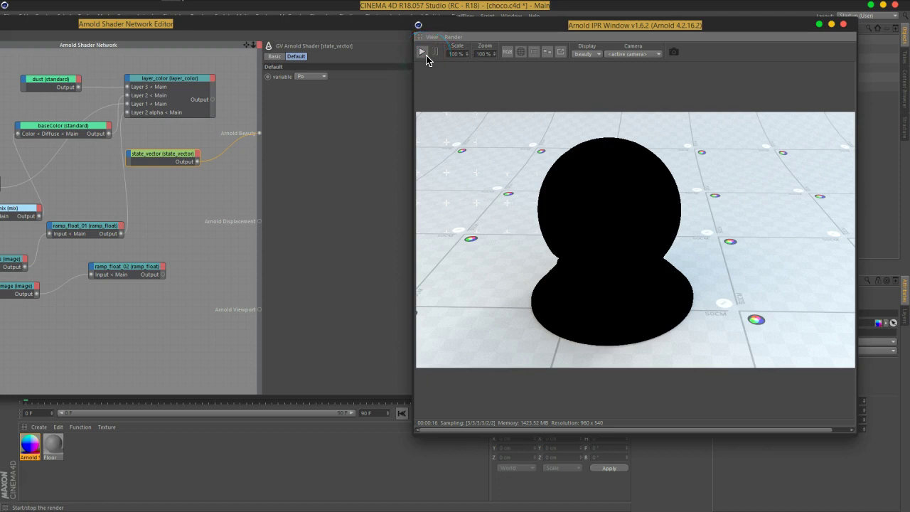
click(426, 57)
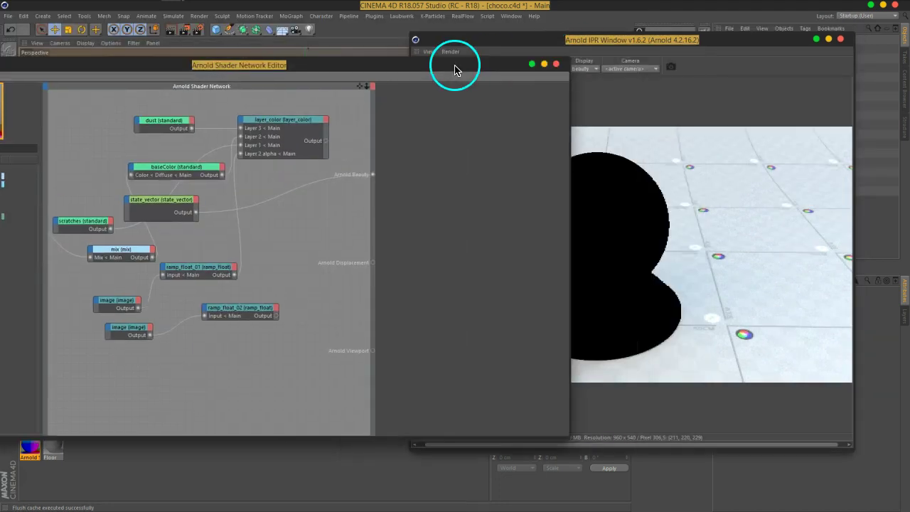
Move the state_vector node up and right, and place the shader network beside the IPR render.
drag(339, 22, 559, 50)
drag(294, 192, 395, 180)
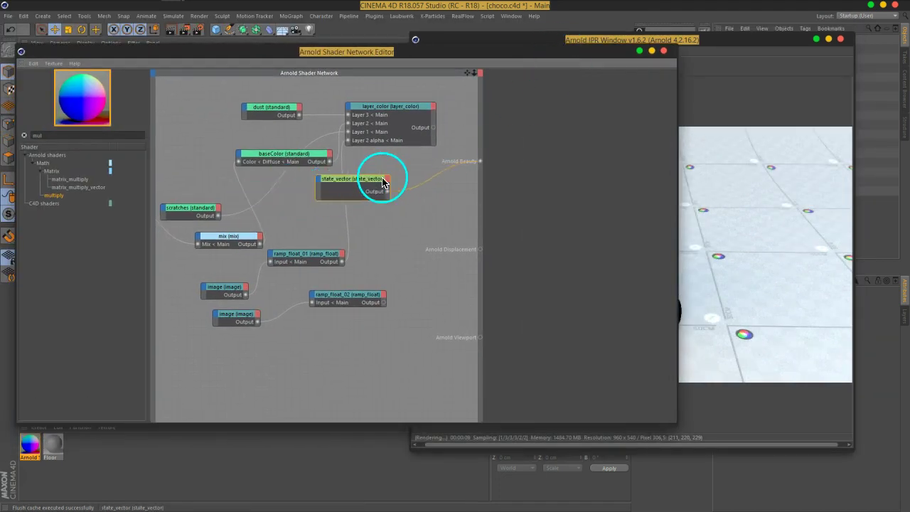
drag(511, 62, 506, 62)
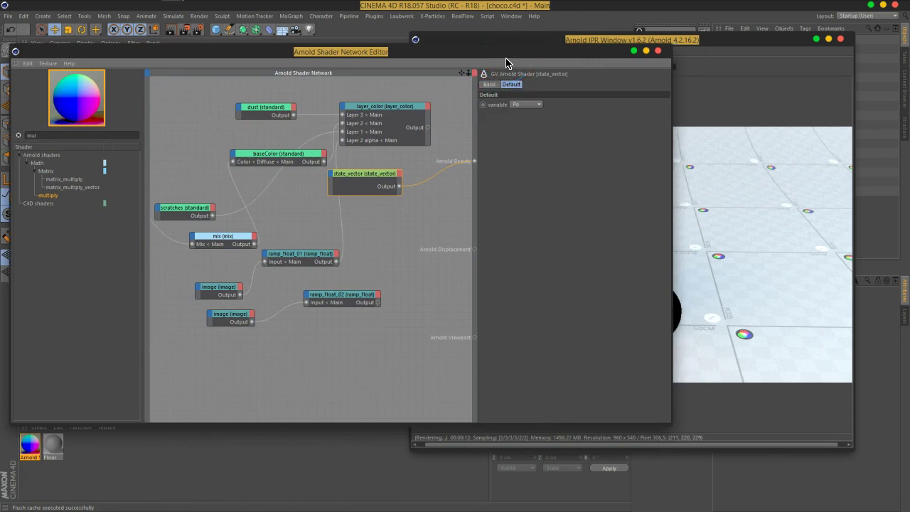
drag(507, 63, 306, 60)
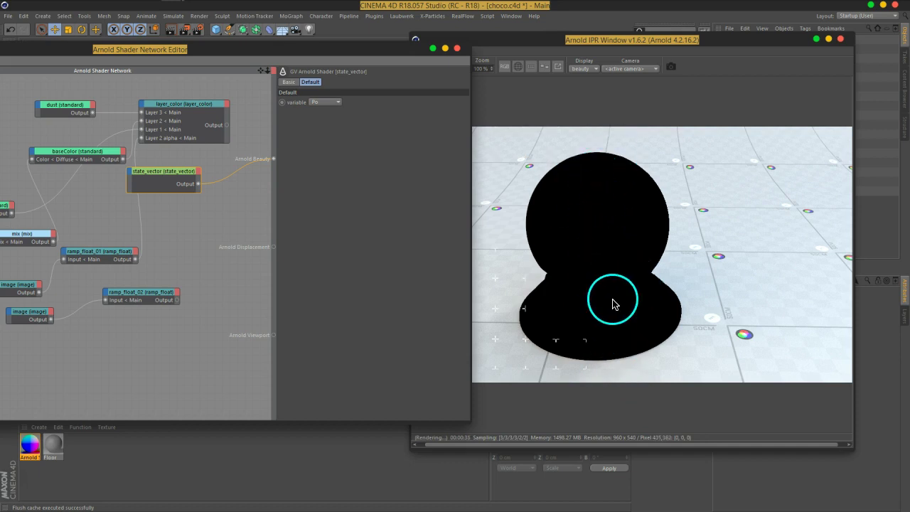
drag(295, 54, 588, 57)
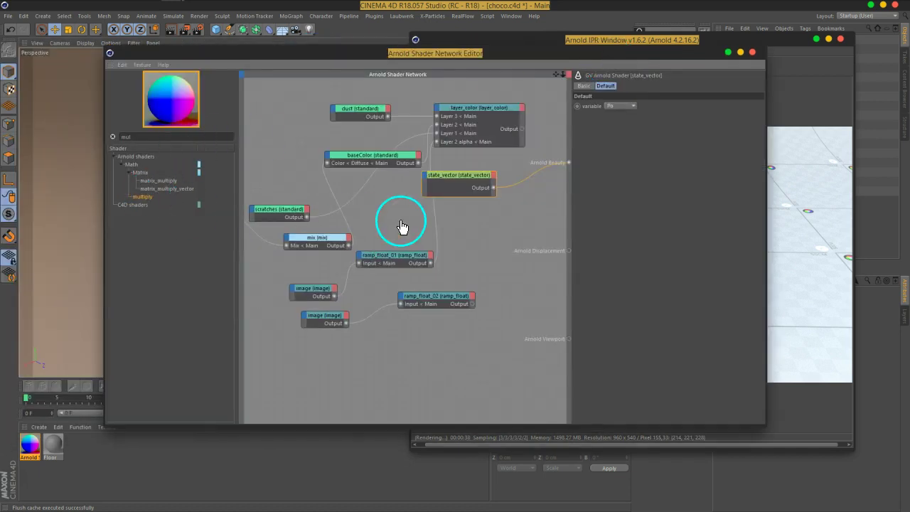
Add a multiply node and connect state_vector's output to its input1.
click(536, 212)
drag(580, 59, 420, 59)
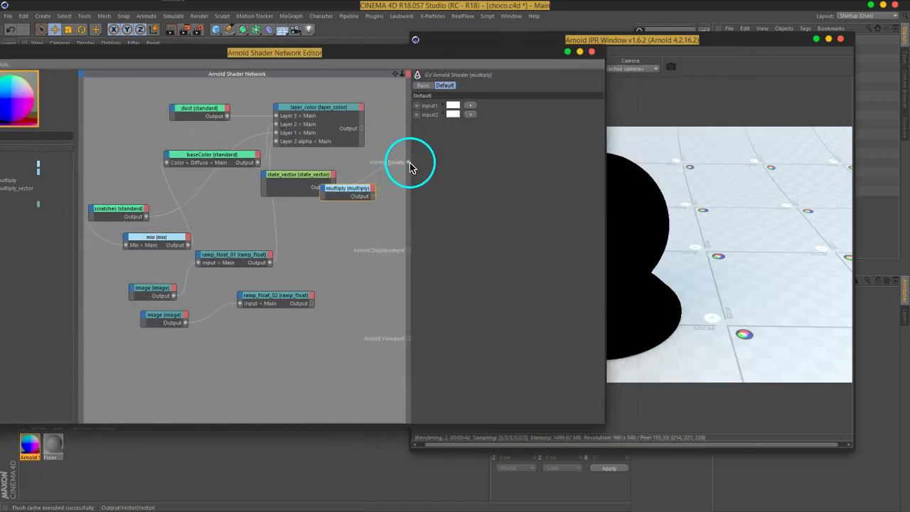
drag(294, 183, 244, 194)
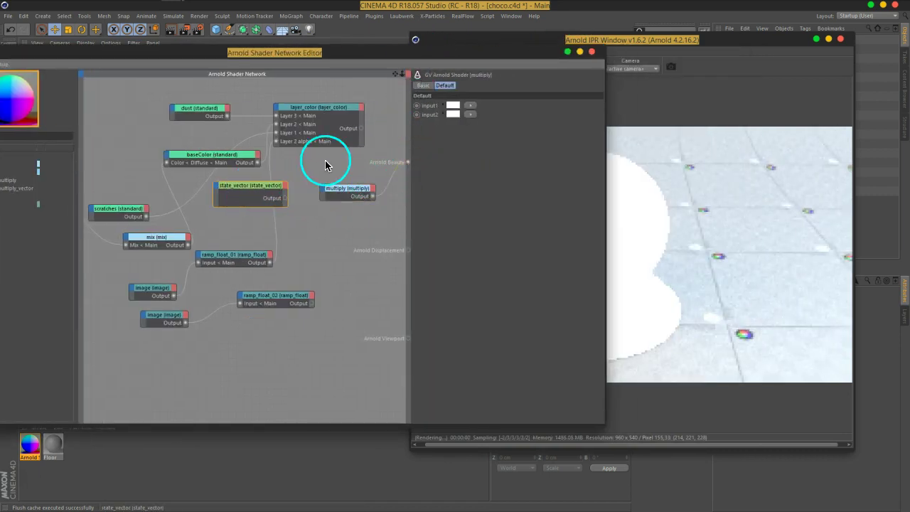
drag(470, 52, 392, 55)
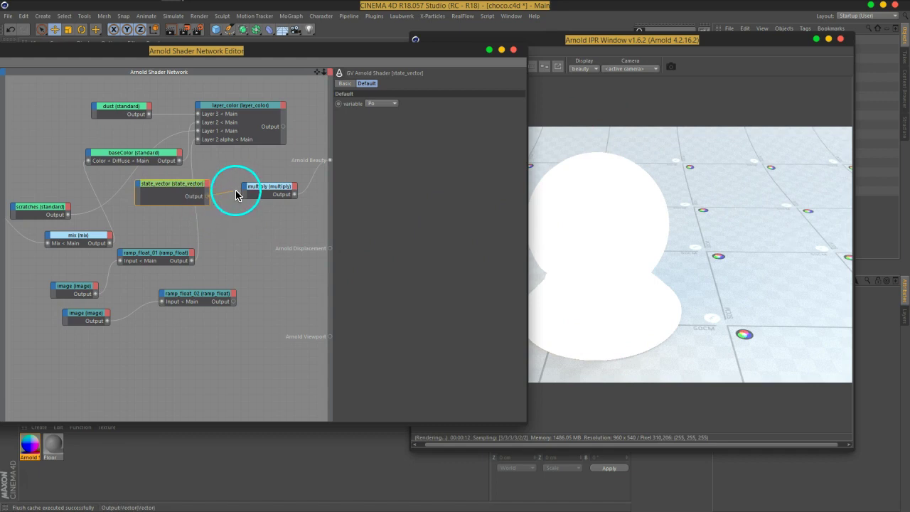
drag(244, 190, 282, 196)
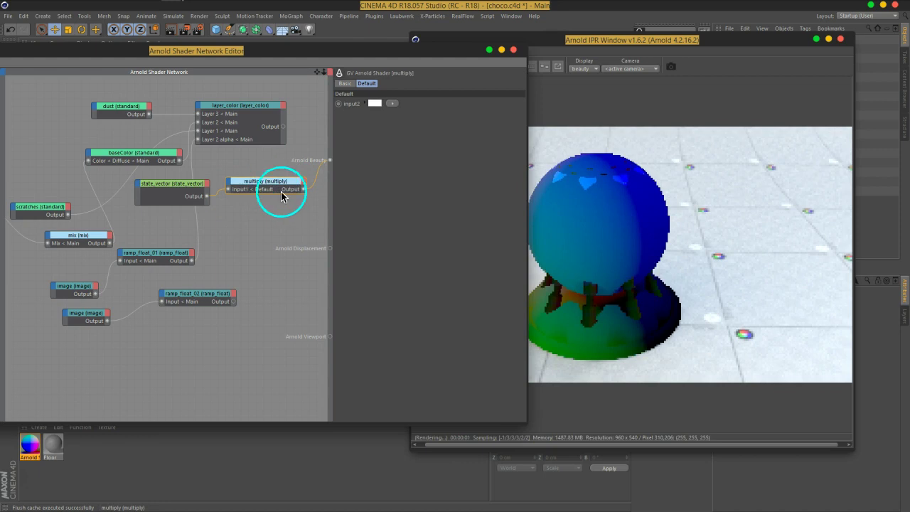
drag(407, 58, 320, 63)
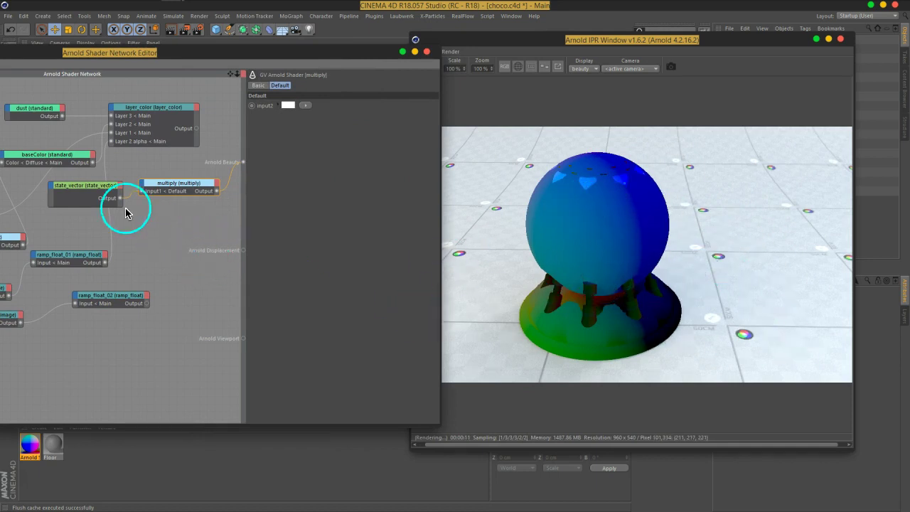
Try green and then red as the multiply node's input2 colour in RGB mode.
click(289, 105)
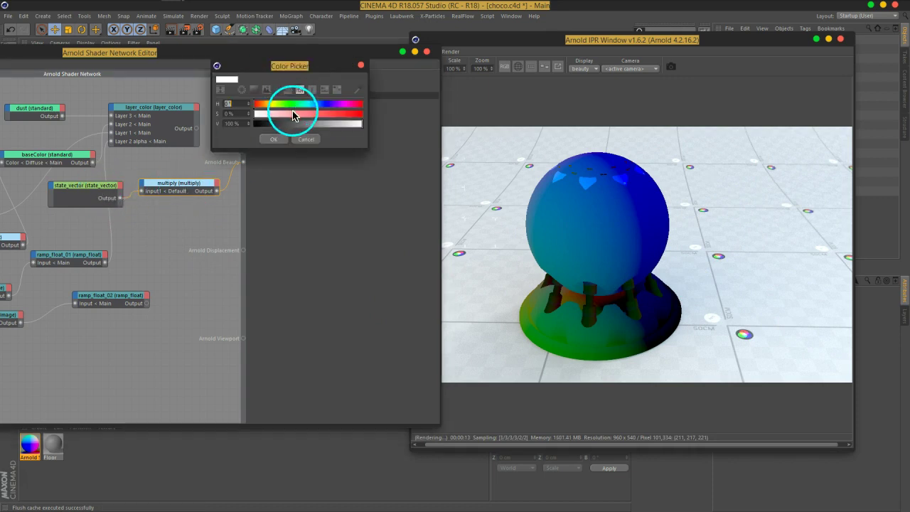
click(290, 105)
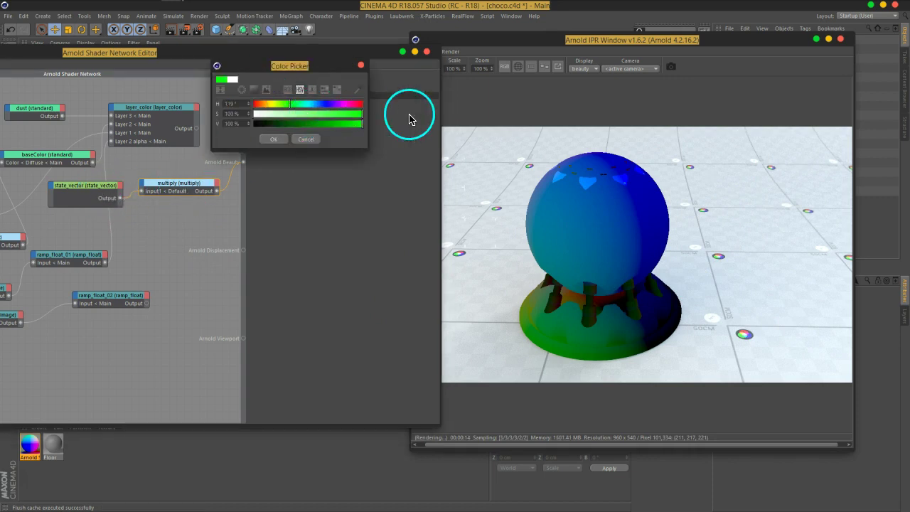
click(288, 91)
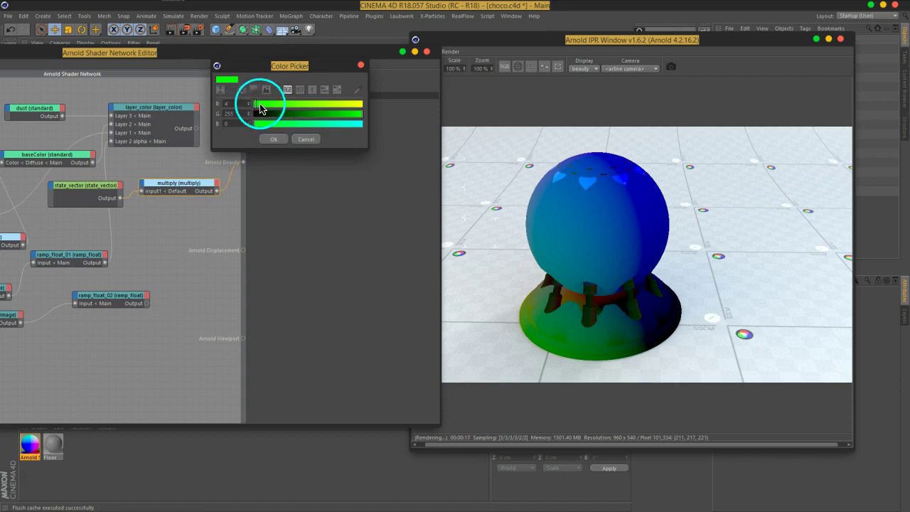
click(271, 140)
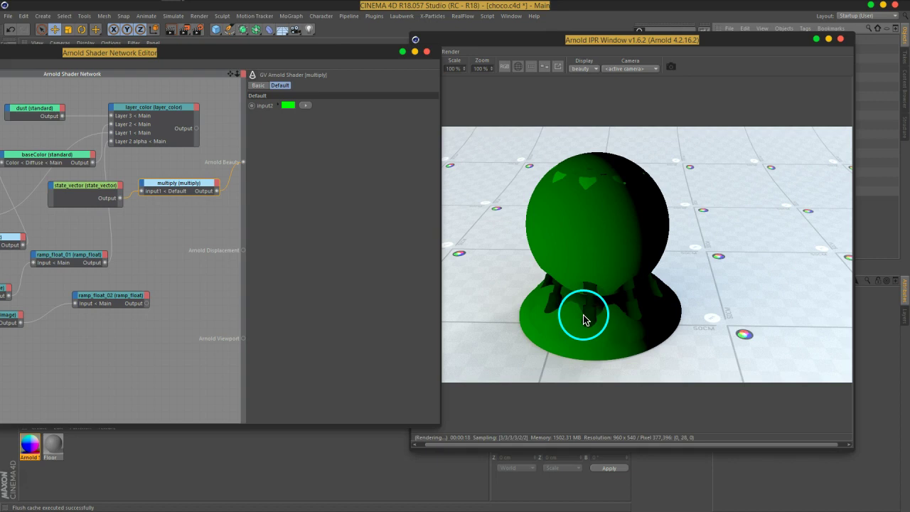
click(303, 112)
mouse_move(284, 105)
mouse_down()
mouse_move(320, 105)
mouse_move(182, 115)
mouse_up()
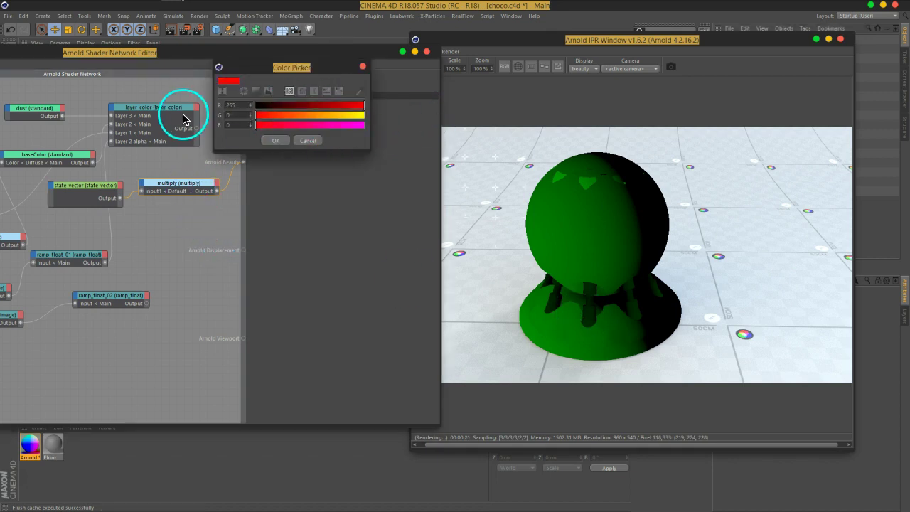
click(274, 140)
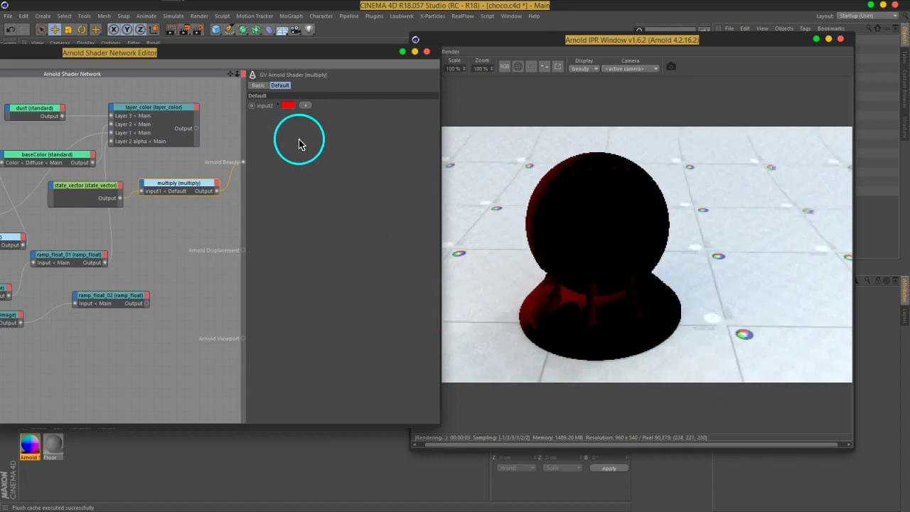
Set multiply's input2 to pure blue (R 0, G 0, B 255).
click(287, 106)
click(300, 91)
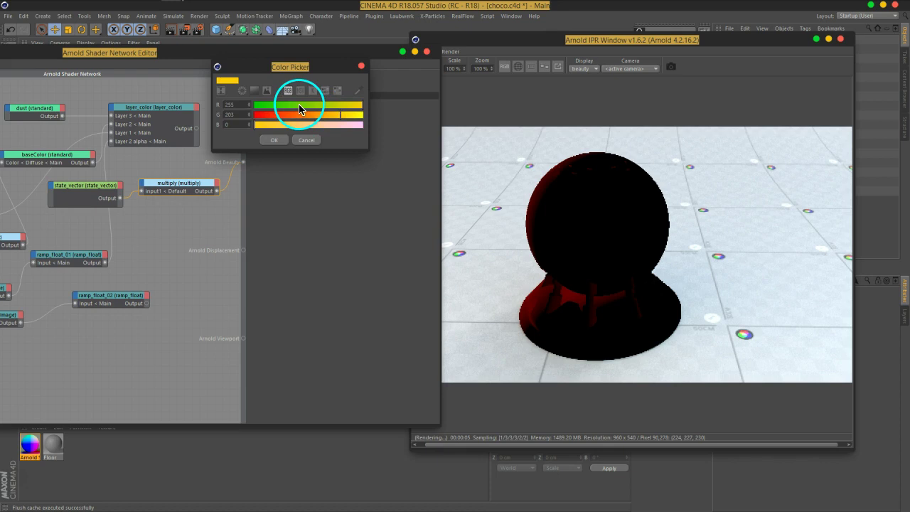
mouse_move(301, 111)
mouse_down()
mouse_move(346, 134)
mouse_move(257, 121)
mouse_up()
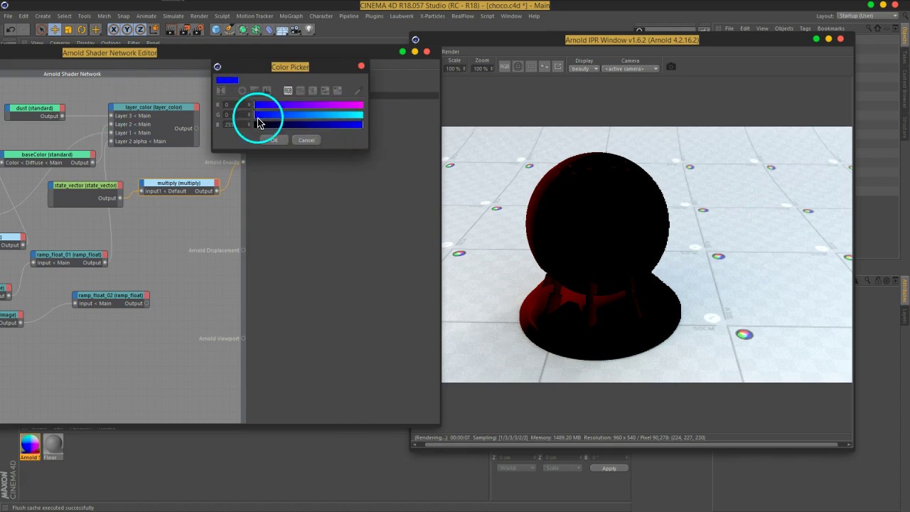
click(273, 140)
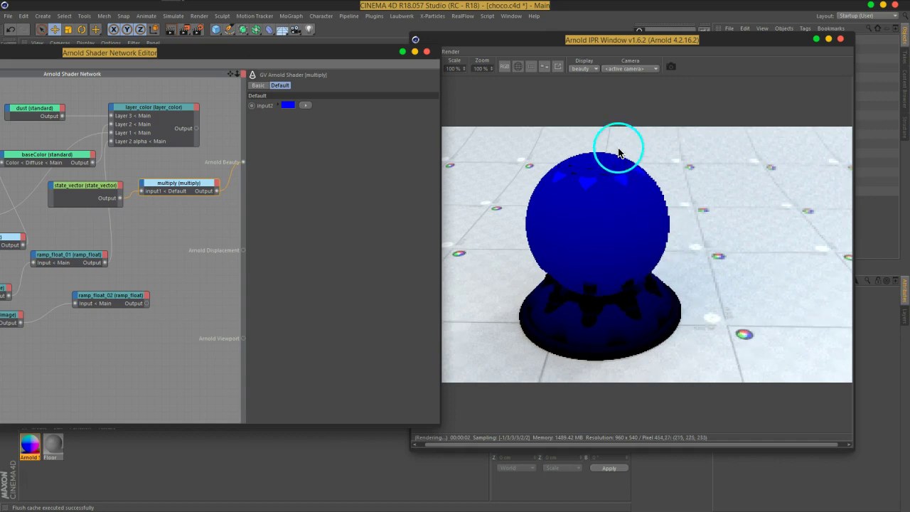
drag(348, 60, 412, 47)
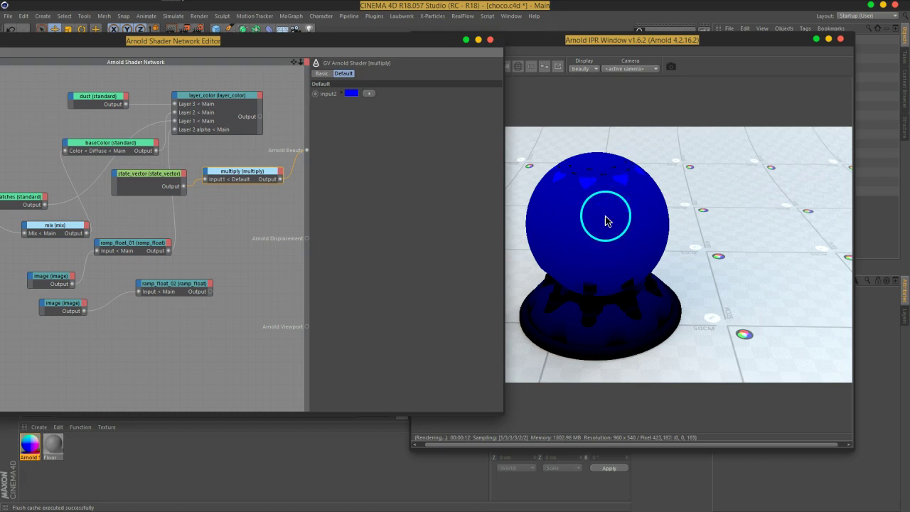
Search the shader list for 'colo' and add a color_correct node to the network.
drag(344, 53, 585, 47)
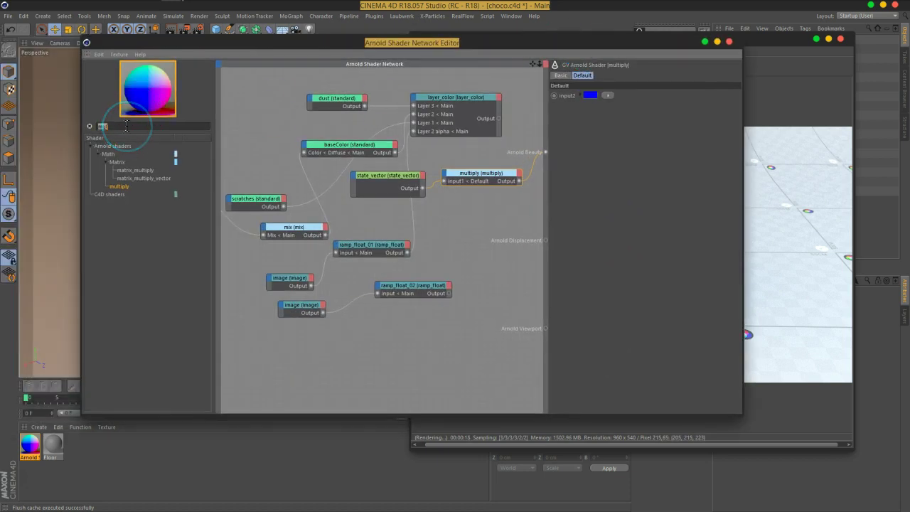
text(colo)
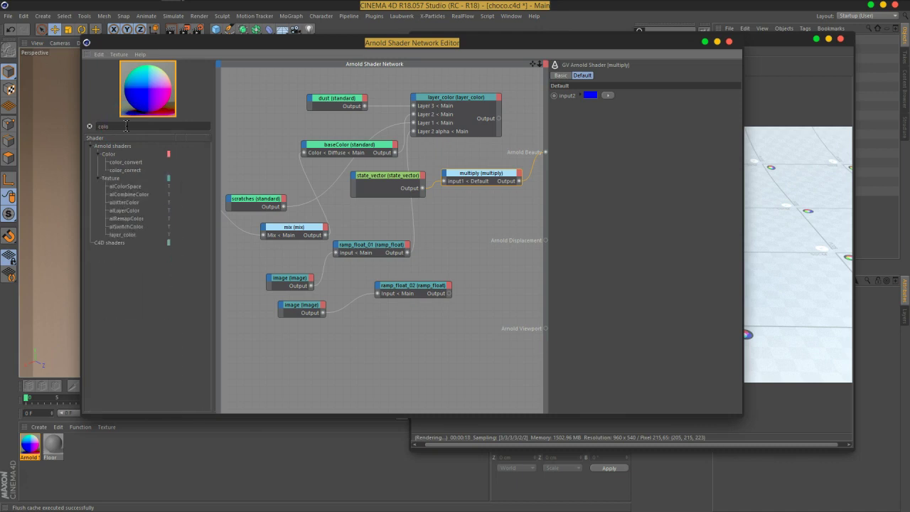
drag(125, 162, 276, 214)
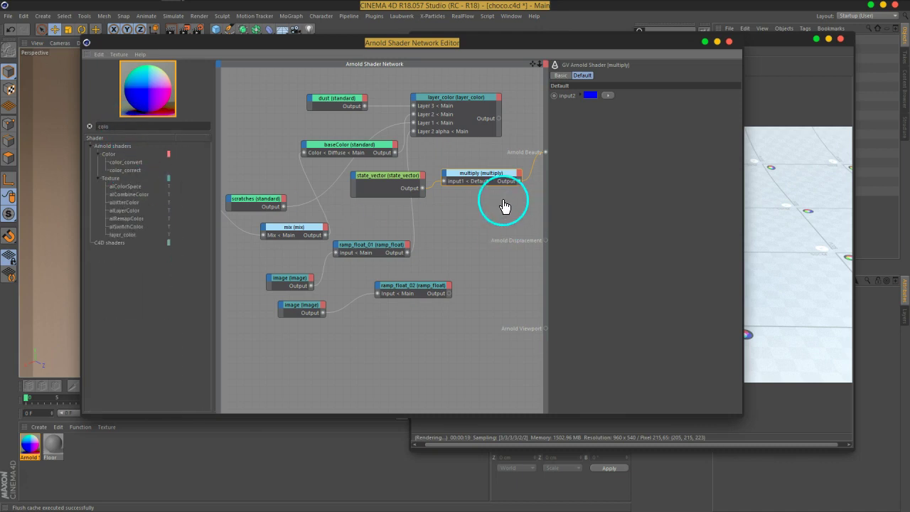
drag(503, 206, 504, 205)
Rearrange the dust, baseColor, scratches, layer_color, mix, ramp and image nodes into a tidier layout.
drag(405, 180, 380, 185)
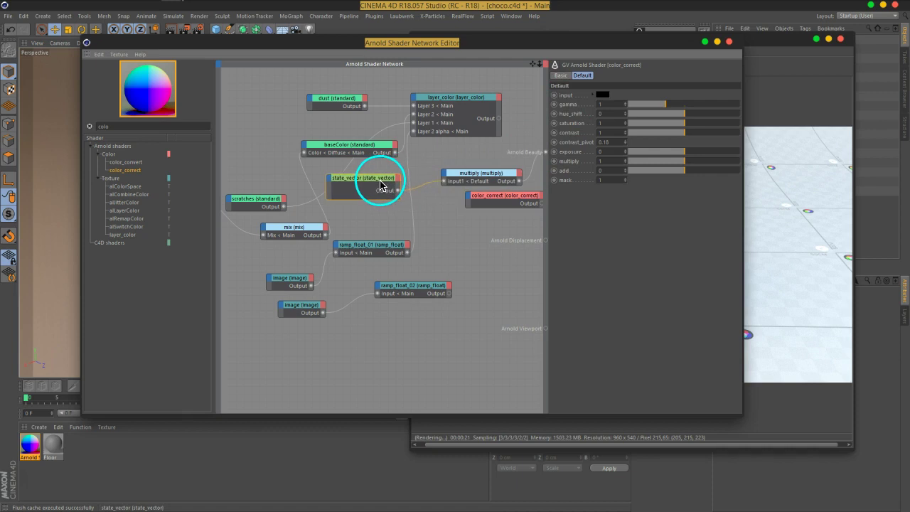
mouse_move(474, 78)
mouse_down()
mouse_move(219, 348)
mouse_move(262, 339)
mouse_up()
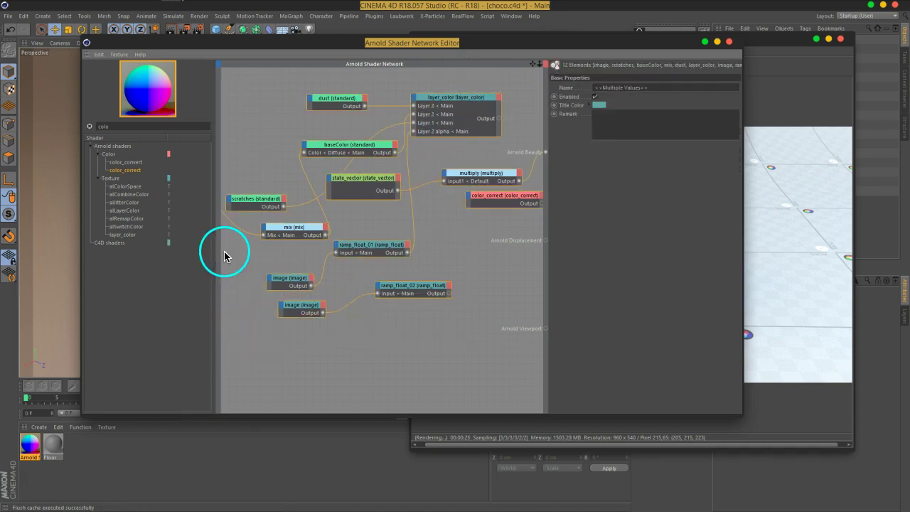
drag(215, 249, 177, 248)
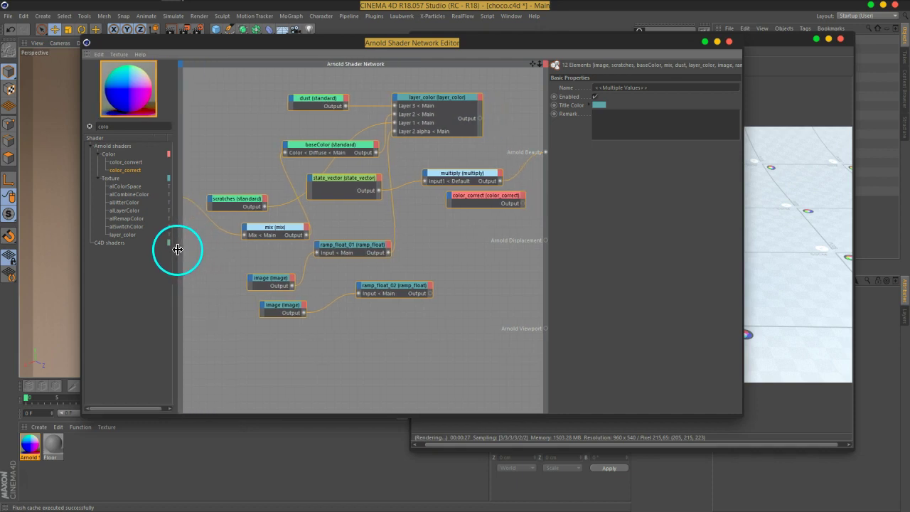
click(209, 260)
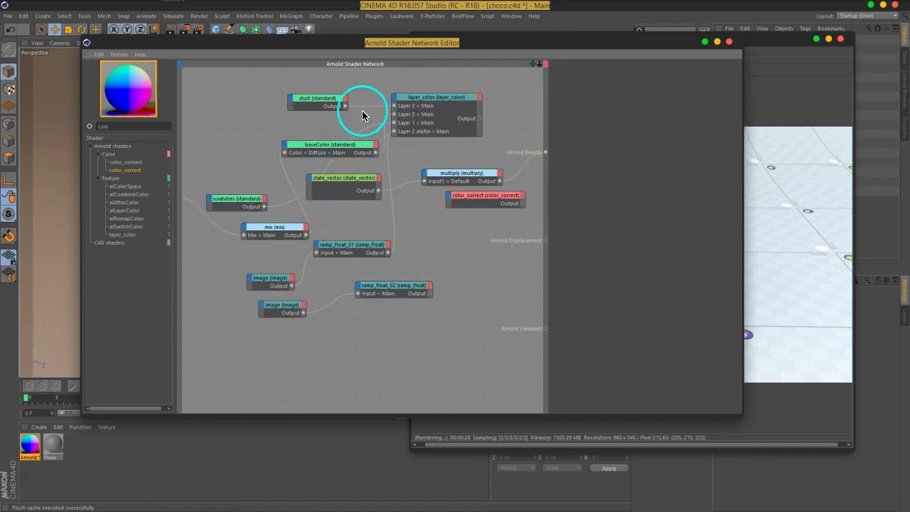
drag(320, 98, 248, 84)
drag(309, 147, 241, 126)
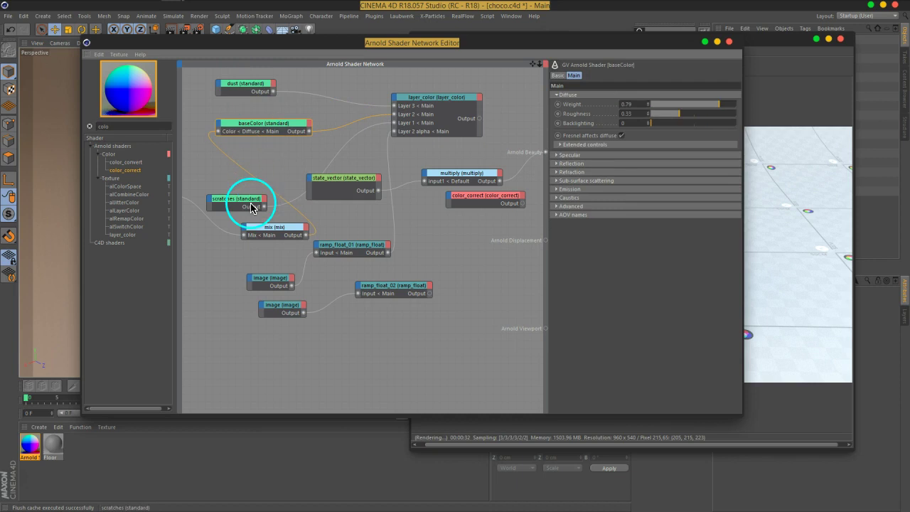
drag(252, 207, 208, 188)
drag(426, 114, 341, 100)
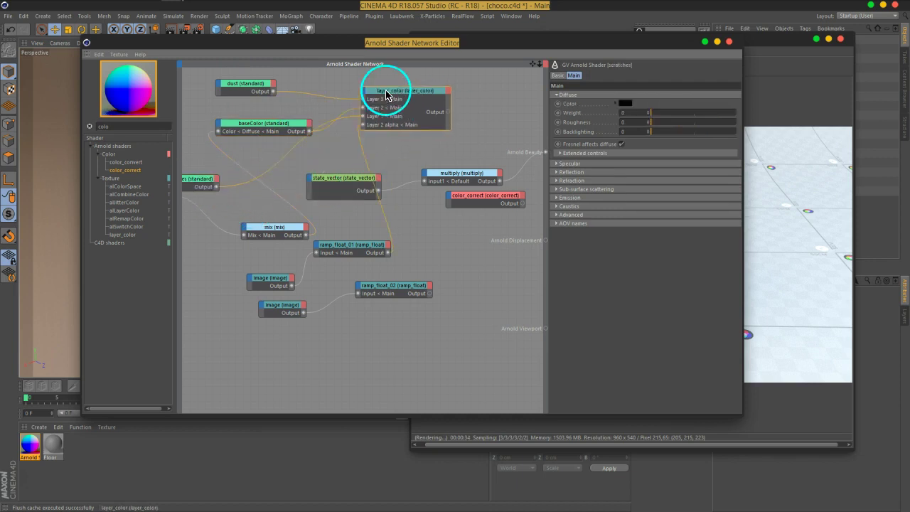
drag(272, 233, 197, 234)
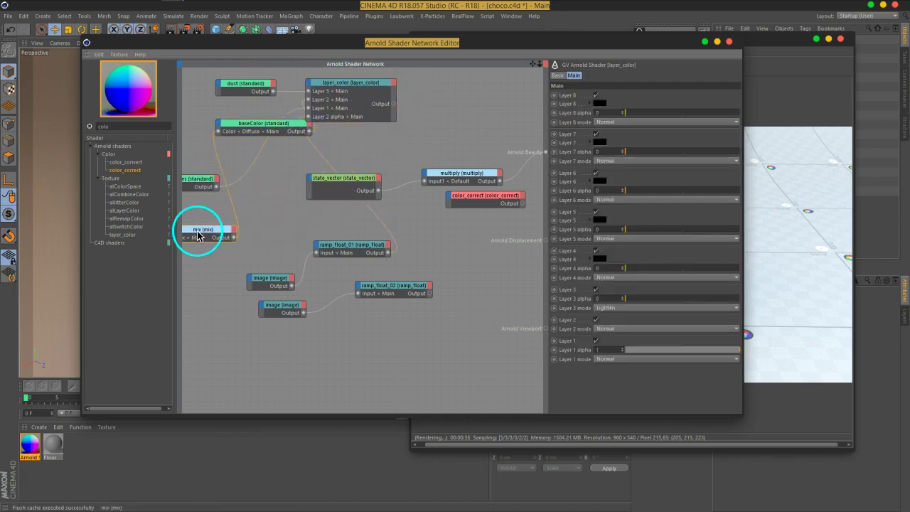
drag(369, 252, 300, 237)
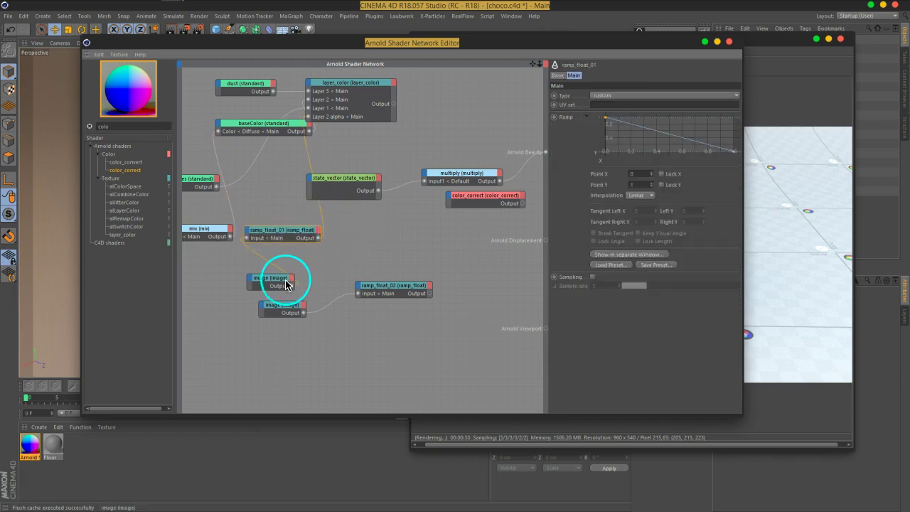
drag(287, 278, 226, 273)
drag(277, 312, 230, 321)
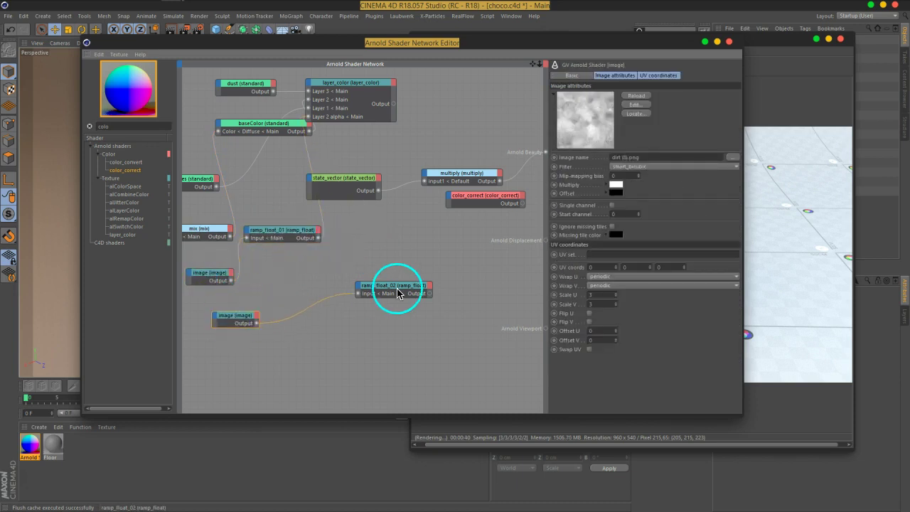
drag(397, 292, 333, 288)
drag(370, 84, 409, 99)
Line up state_vector and multiply, and wire multiply through color_correct into Arnold Beauty.
click(355, 181)
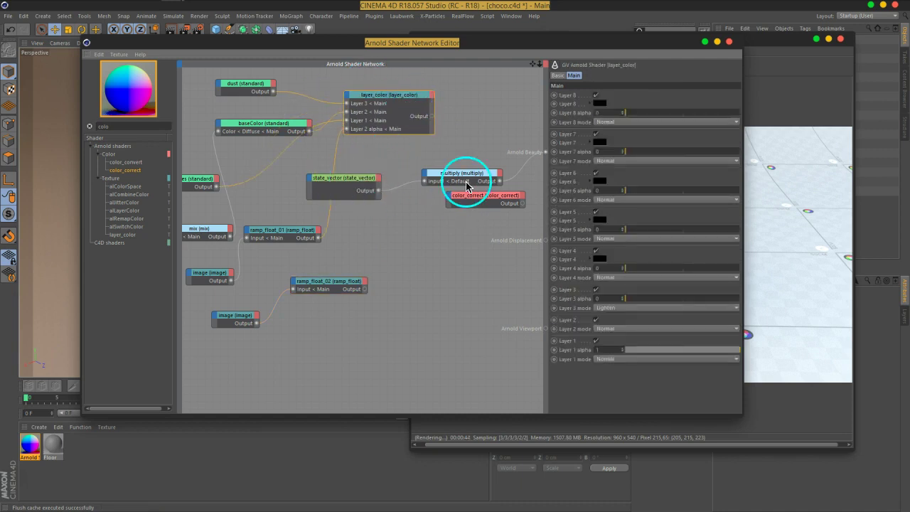
drag(466, 186, 440, 193)
drag(532, 159, 526, 194)
click(339, 183)
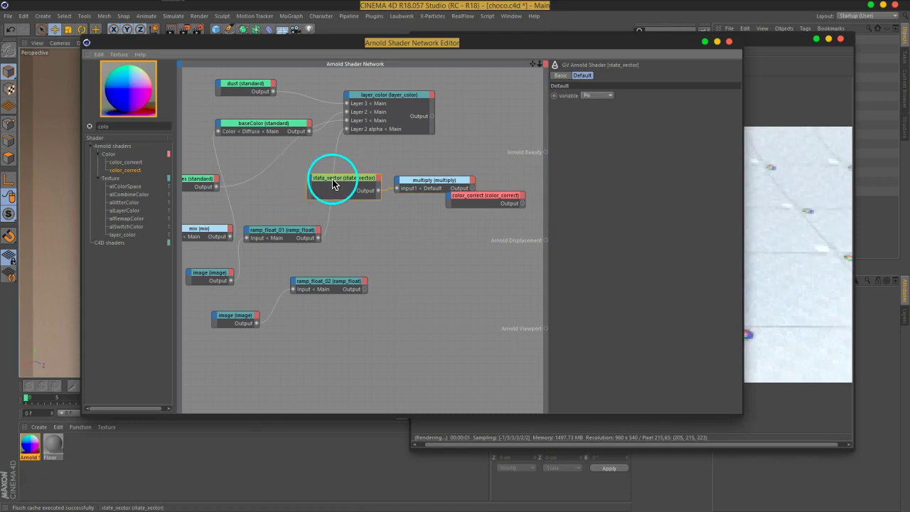
drag(333, 184, 290, 180)
drag(471, 192, 436, 187)
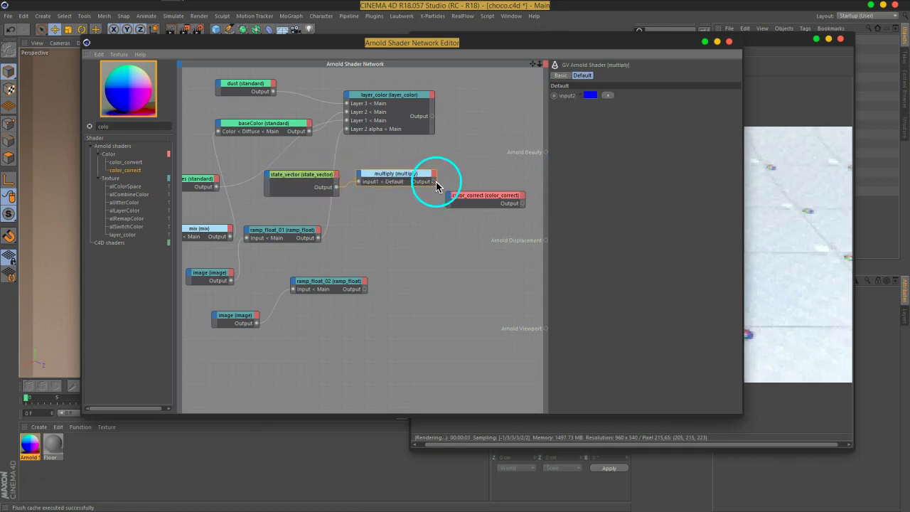
click(449, 203)
click(490, 216)
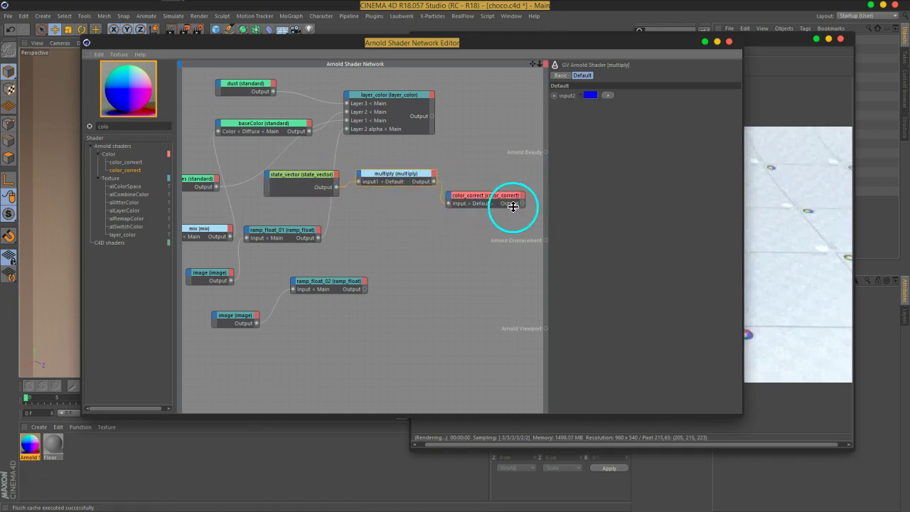
drag(522, 203, 541, 157)
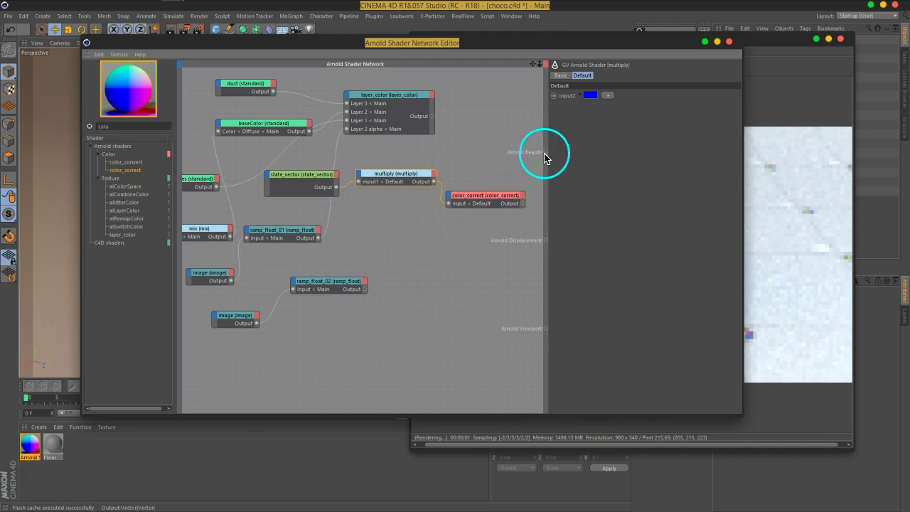
drag(595, 36, 333, 36)
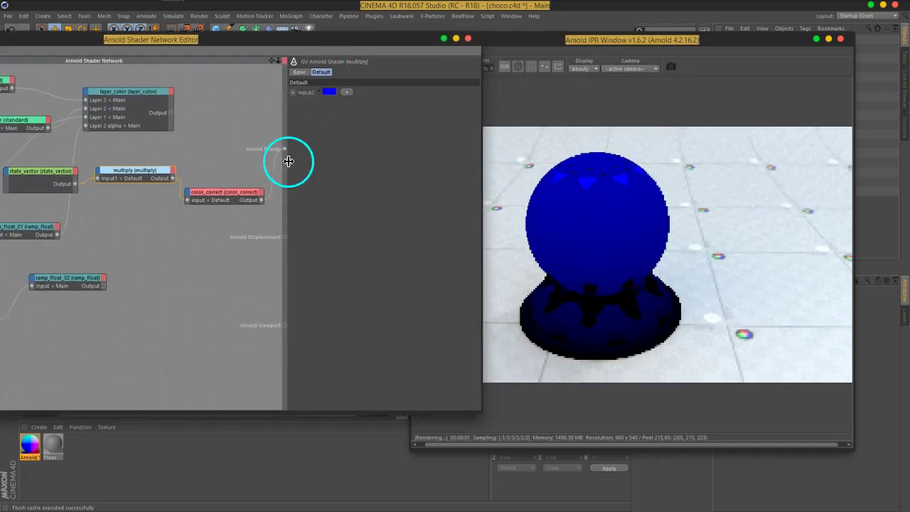
On color_correct, drop saturation to 0, set gamma to 0.49 and raise exposure to 4.75.
click(233, 192)
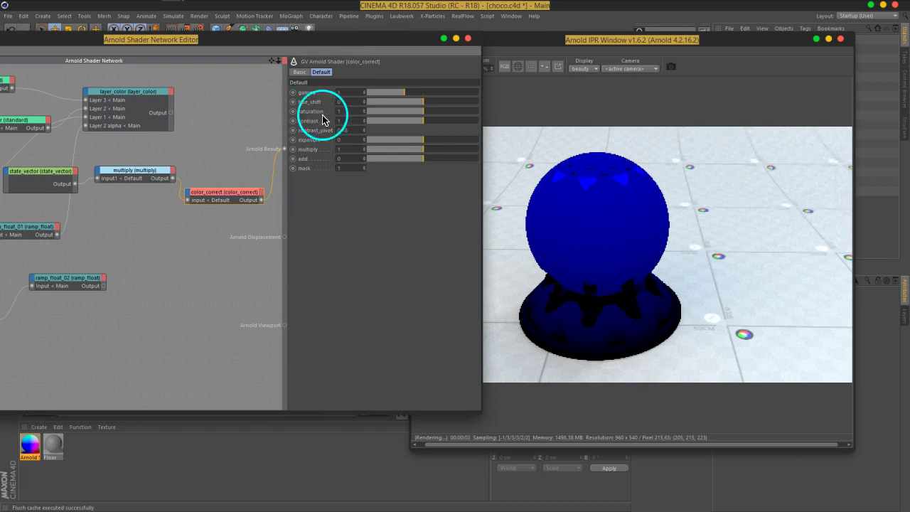
drag(386, 111, 305, 112)
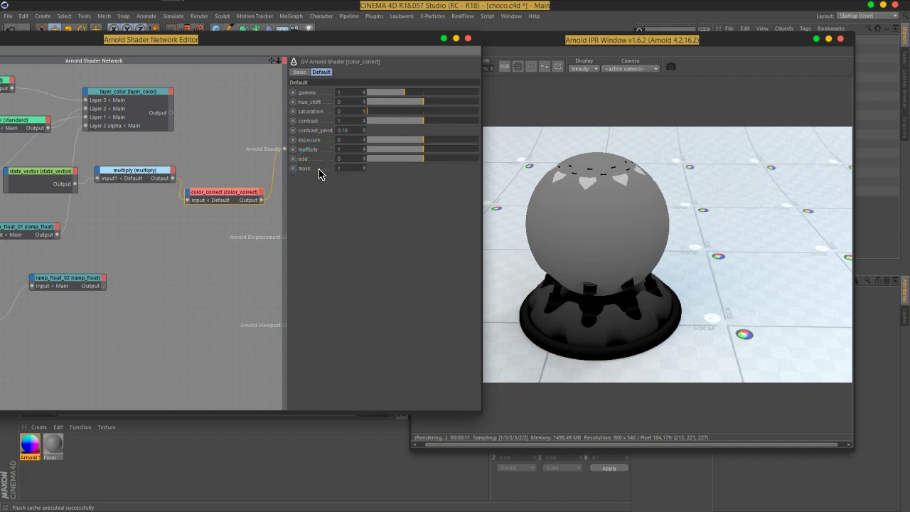
drag(405, 93, 390, 94)
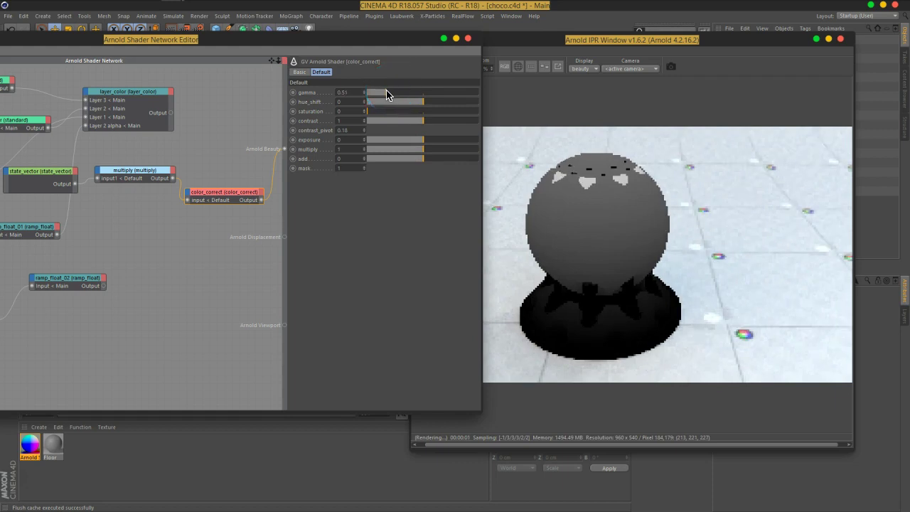
drag(387, 94, 386, 93)
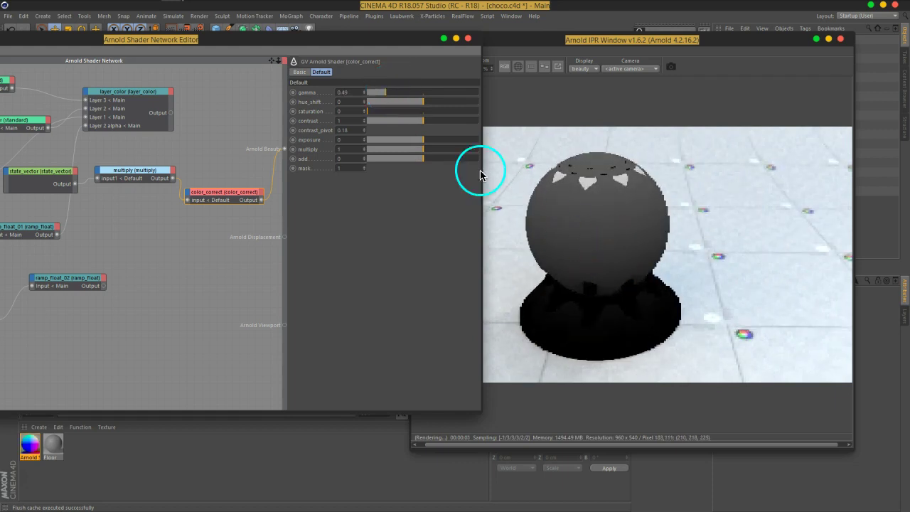
drag(425, 144, 449, 150)
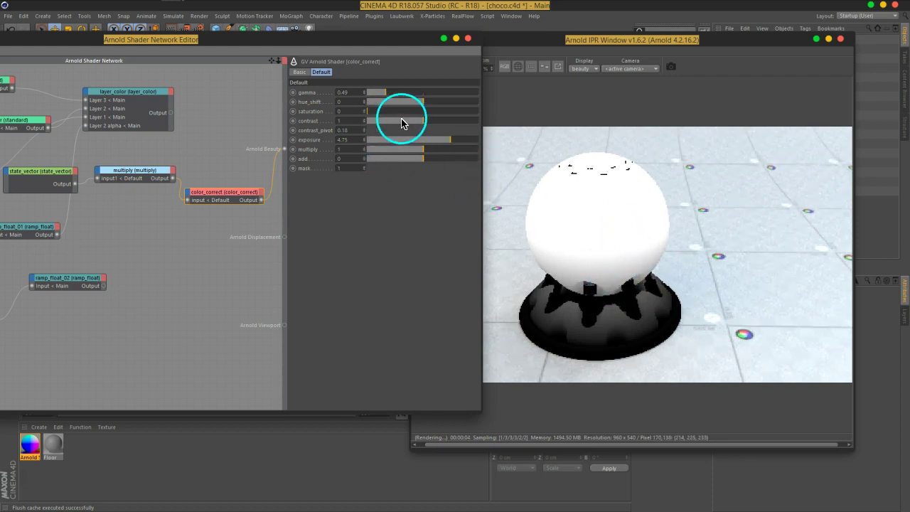
Lower color_correct's gamma, set contrast near 1.02 and bring exposure to about 6.76.
mouse_move(375, 97)
mouse_down()
mouse_move(384, 97)
mouse_move(376, 98)
mouse_up()
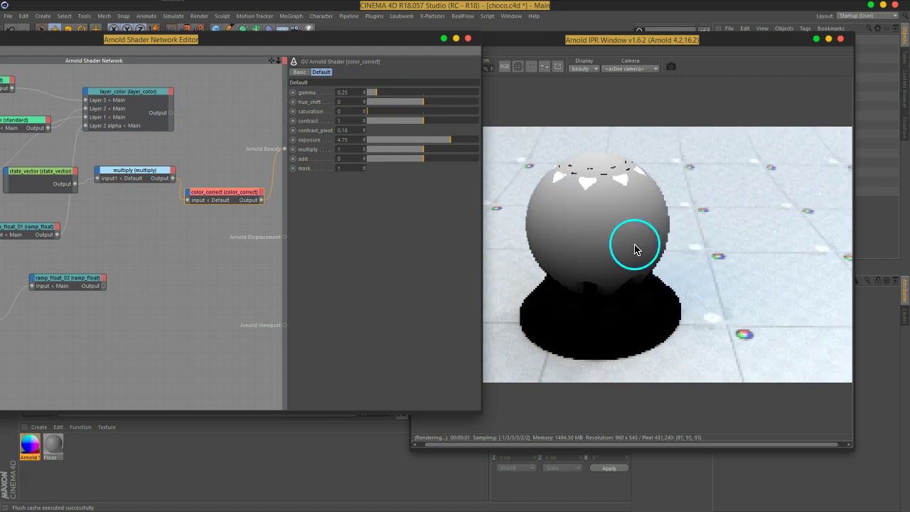
mouse_move(424, 131)
mouse_down()
mouse_move(439, 126)
mouse_move(427, 126)
mouse_up()
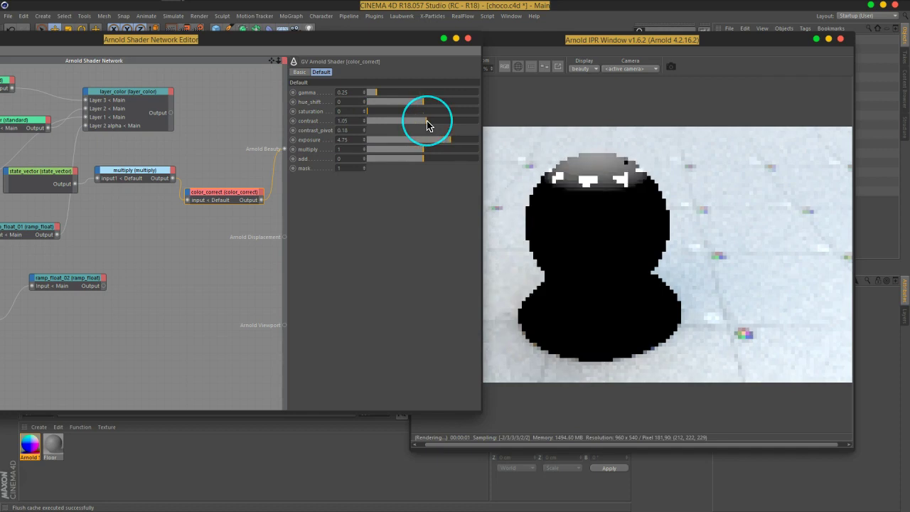
drag(427, 126, 424, 125)
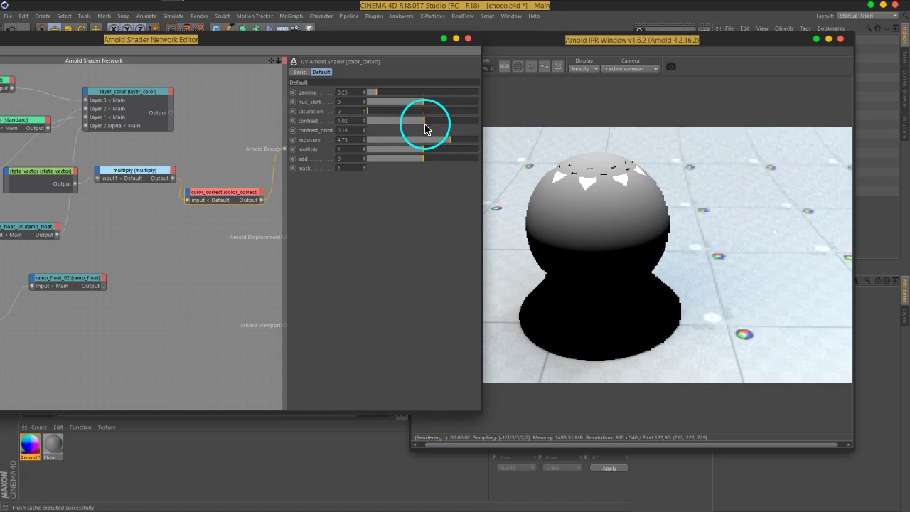
drag(423, 127, 424, 128)
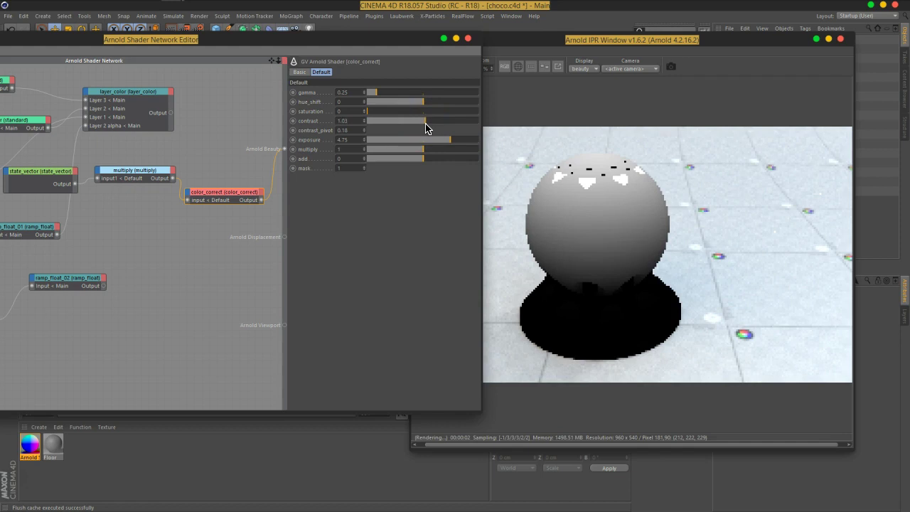
drag(428, 128, 426, 127)
drag(664, 266, 618, 239)
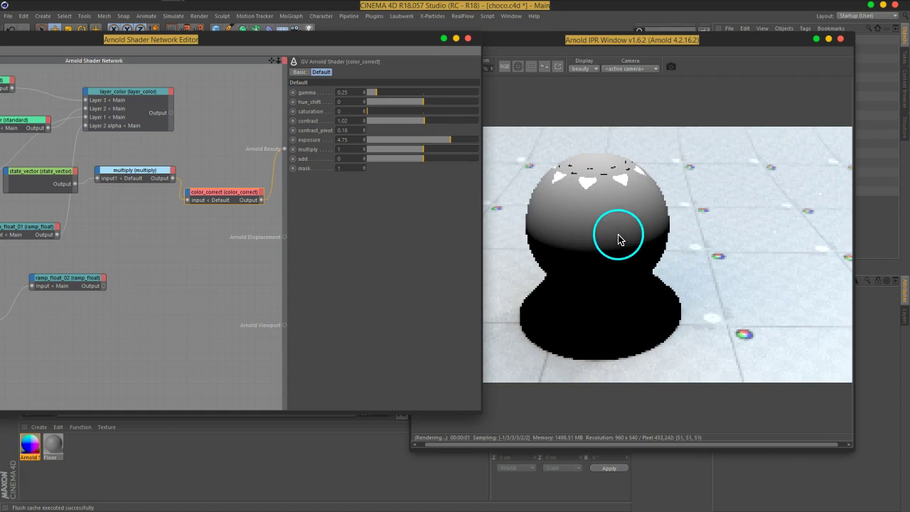
drag(449, 146, 481, 147)
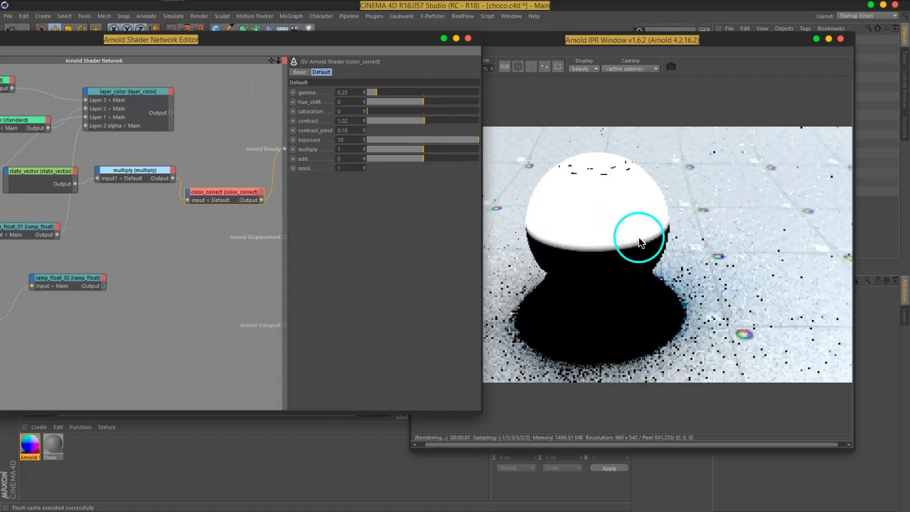
drag(473, 142, 461, 143)
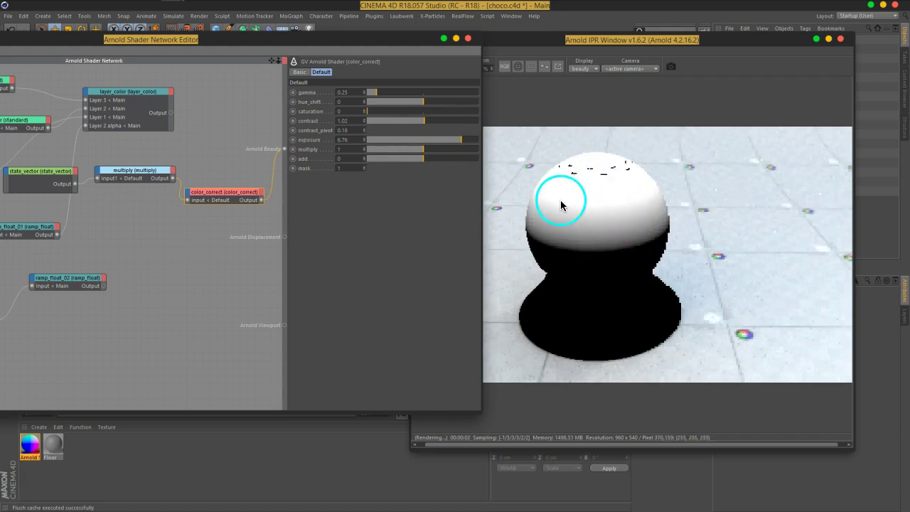
Settle color_correct's gamma at 0.35 and contrast at 1.01.
drag(375, 93, 381, 100)
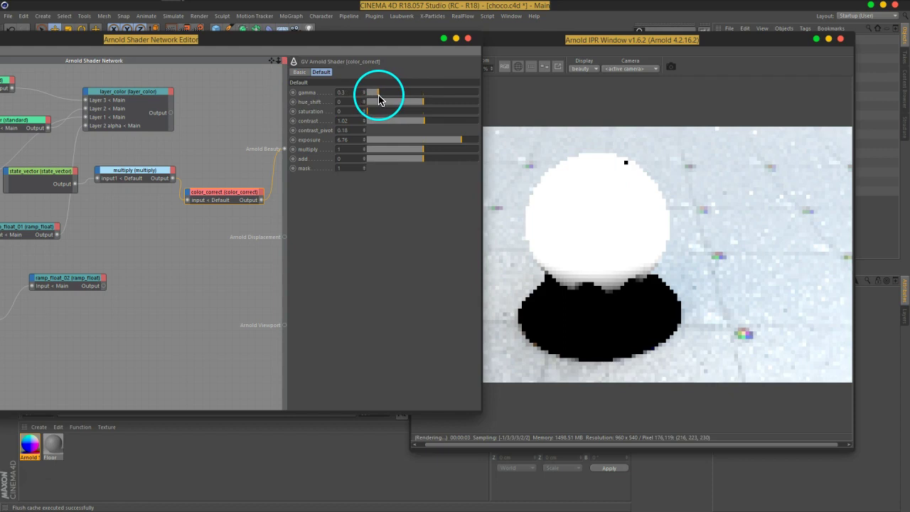
drag(376, 99, 424, 126)
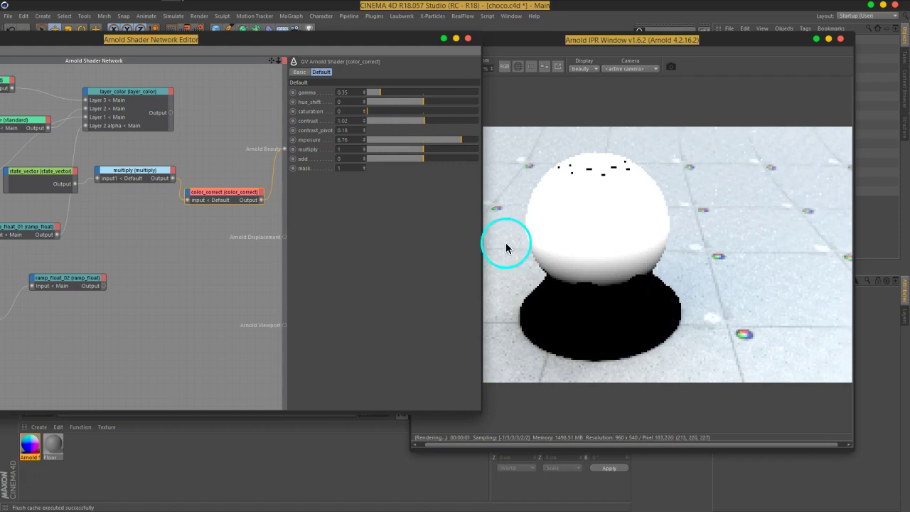
mouse_move(423, 125)
mouse_down()
mouse_move(426, 194)
mouse_move(427, 126)
mouse_up()
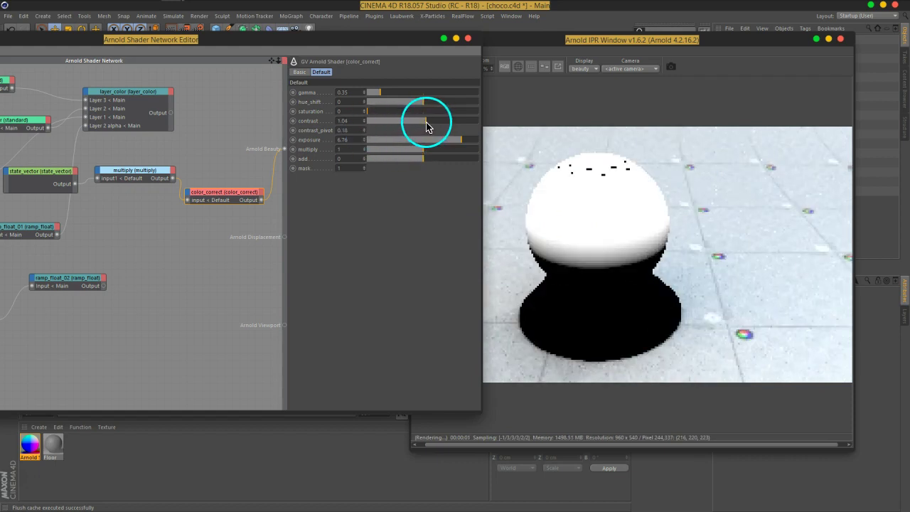
drag(424, 127, 424, 126)
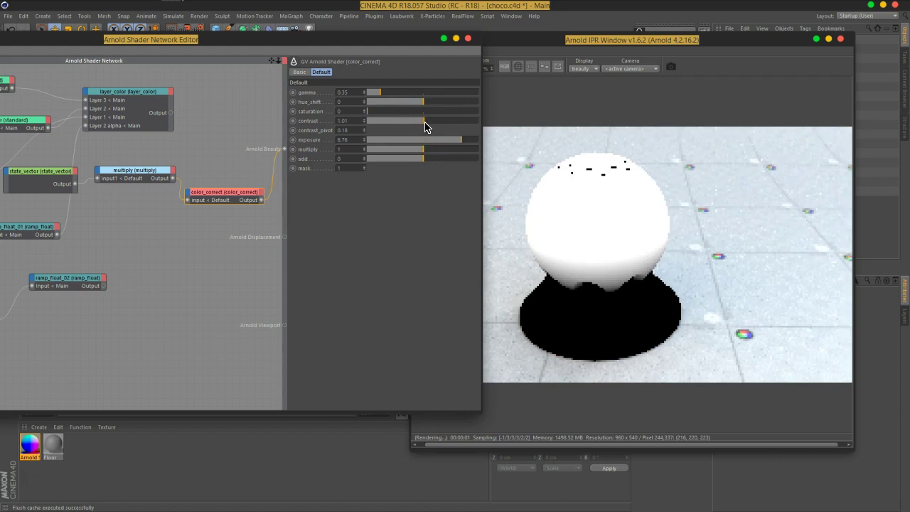
mouse_move(648, 208)
mouse_down()
mouse_move(641, 273)
mouse_move(470, 44)
mouse_up()
Close and reopen the Arnold shader network editor from the Arnold material.
click(468, 40)
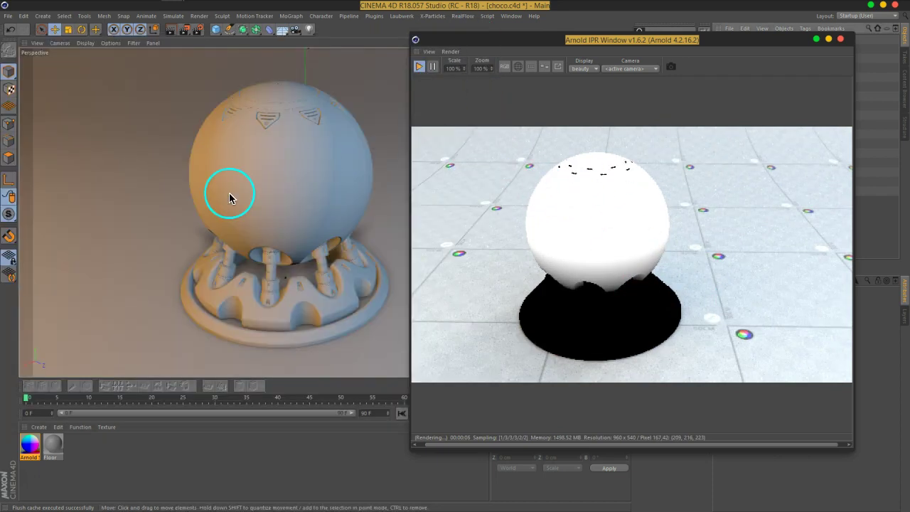
double_click(34, 440)
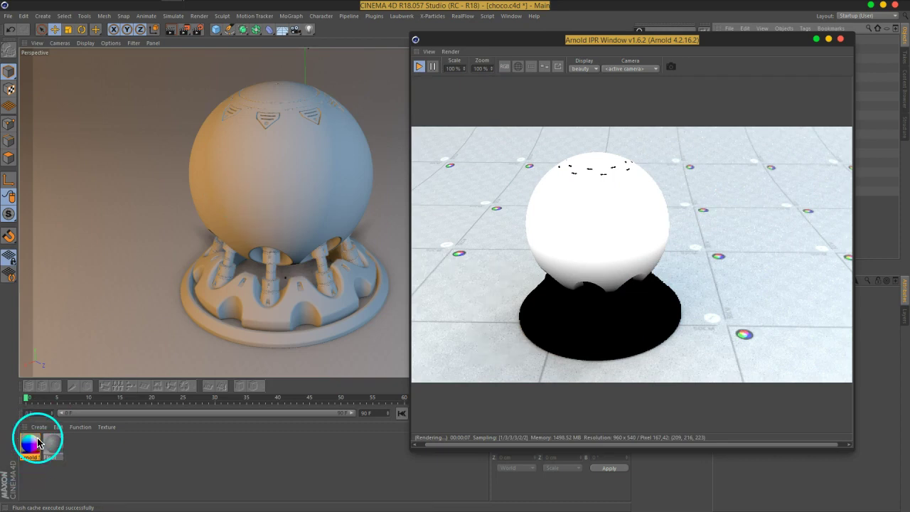
click(257, 97)
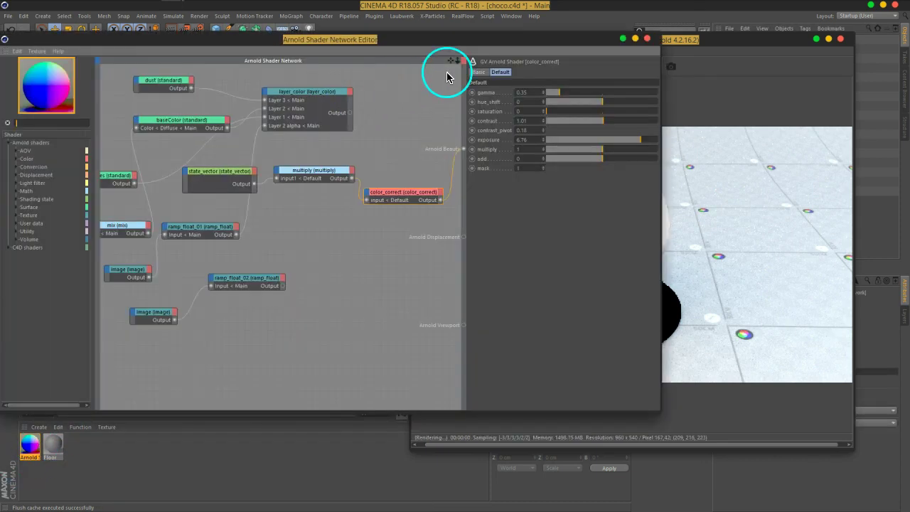
mouse_move(471, 115)
mouse_down()
mouse_move(494, 57)
mouse_move(249, 74)
mouse_move(417, 57)
mouse_up()
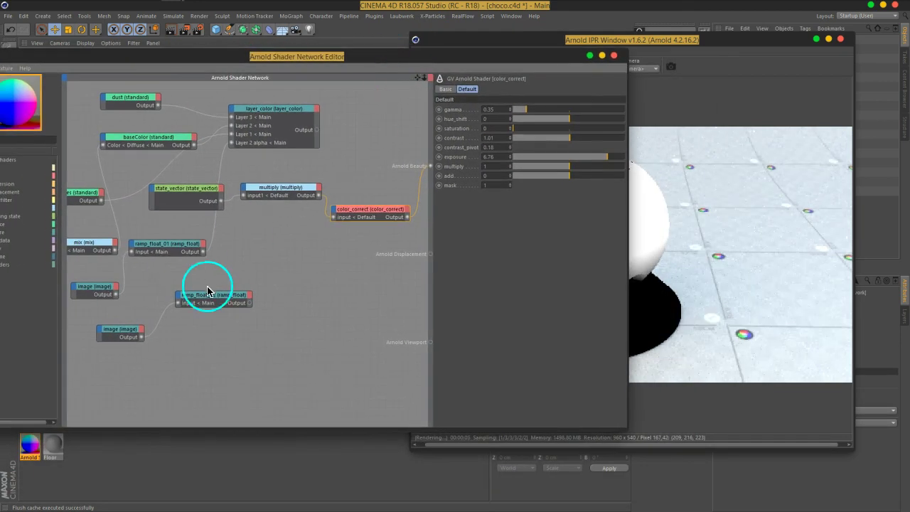
Group the image node with ramp_float_02 and move both down together.
drag(207, 308, 247, 309)
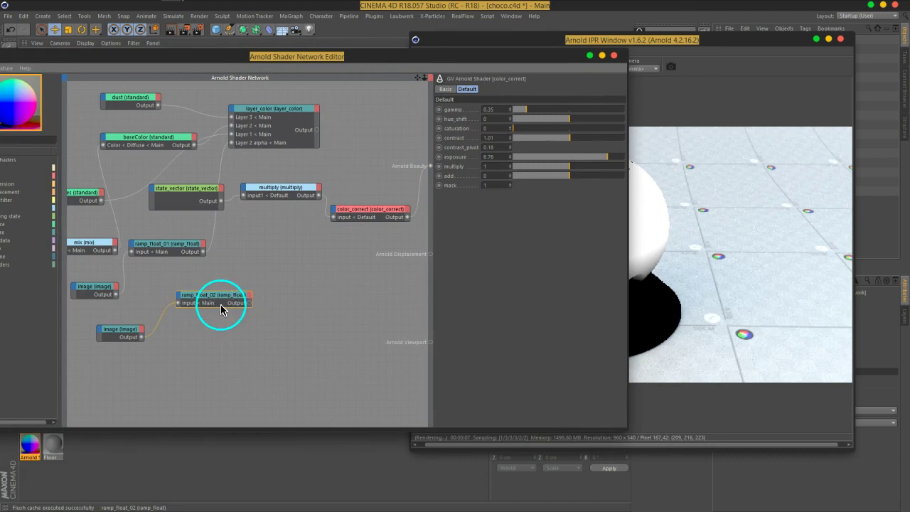
drag(126, 336, 151, 331)
click(151, 331)
drag(248, 301, 265, 308)
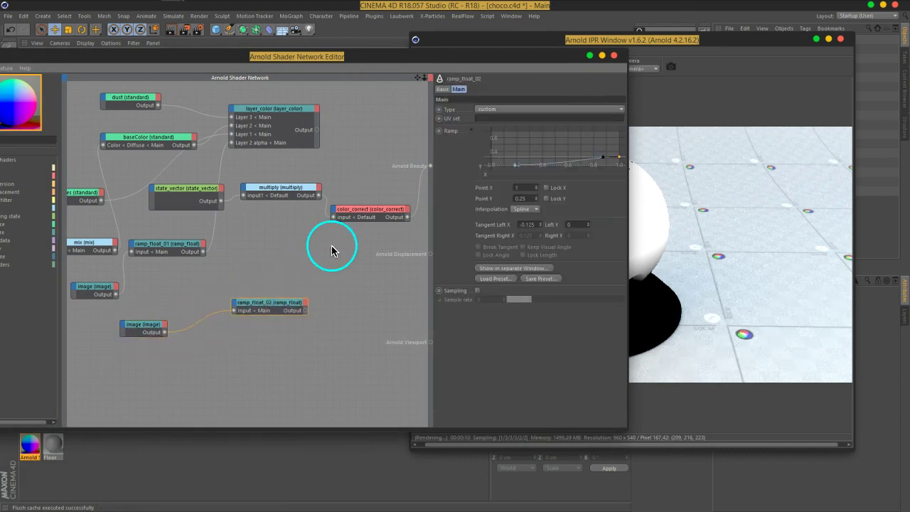
drag(408, 206, 345, 204)
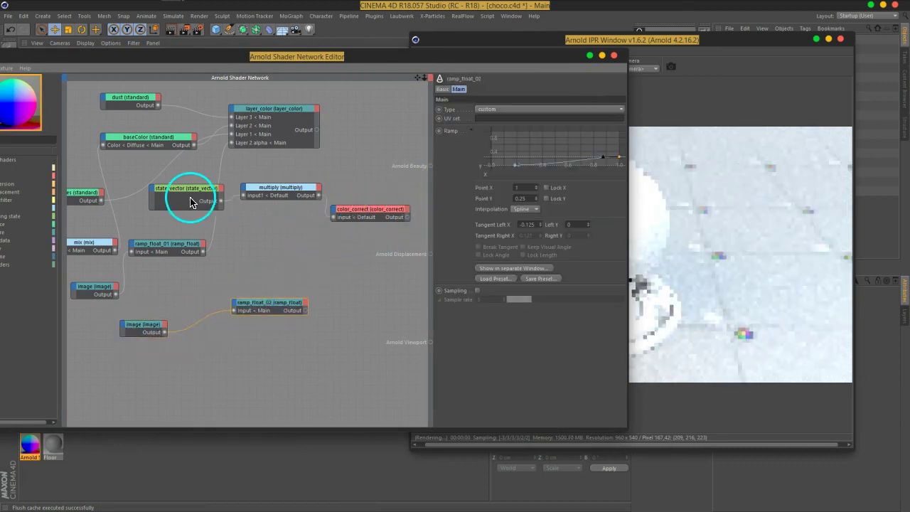
mouse_move(288, 295)
mouse_down()
mouse_move(138, 346)
mouse_move(187, 365)
mouse_up()
mouse_move(189, 191)
mouse_down()
mouse_move(192, 251)
mouse_move(178, 315)
mouse_up()
Line up state_vector, multiply and color_correct in one row below ramp_float_01.
drag(254, 200, 275, 296)
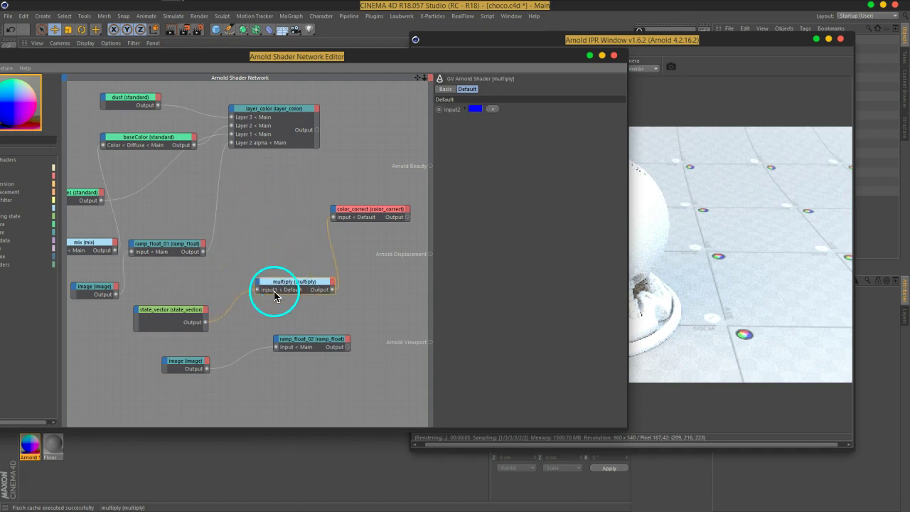
drag(173, 309, 144, 315)
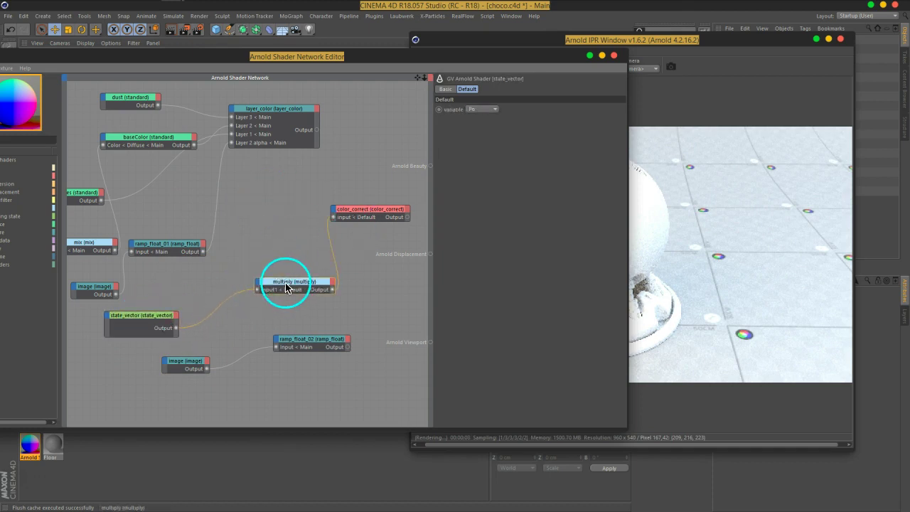
drag(287, 288, 247, 283)
drag(361, 215, 350, 290)
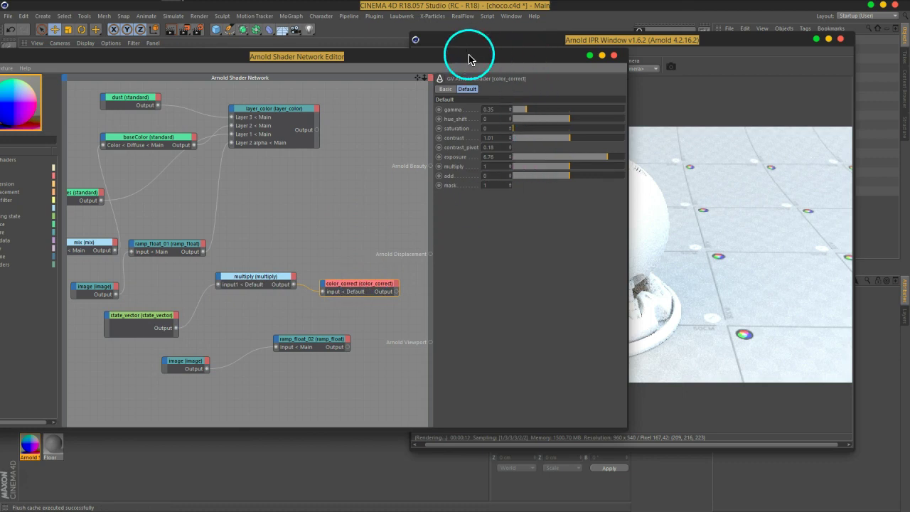
drag(468, 59, 561, 43)
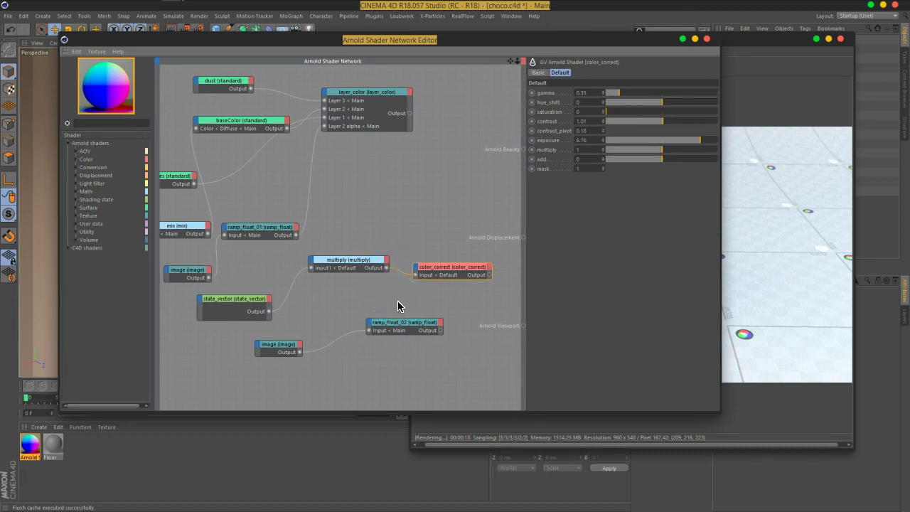
Add a layer_color node from the shader list and wire its output to Arnold Beauty.
click(431, 289)
drag(498, 254, 238, 324)
click(104, 125)
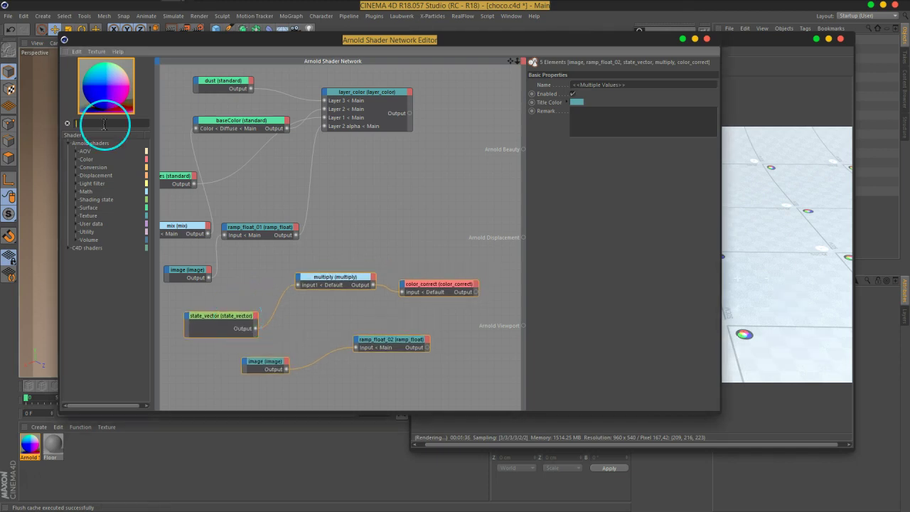
text(laye)
mouse_move(103, 124)
mouse_down()
mouse_move(110, 202)
mouse_move(431, 229)
mouse_up()
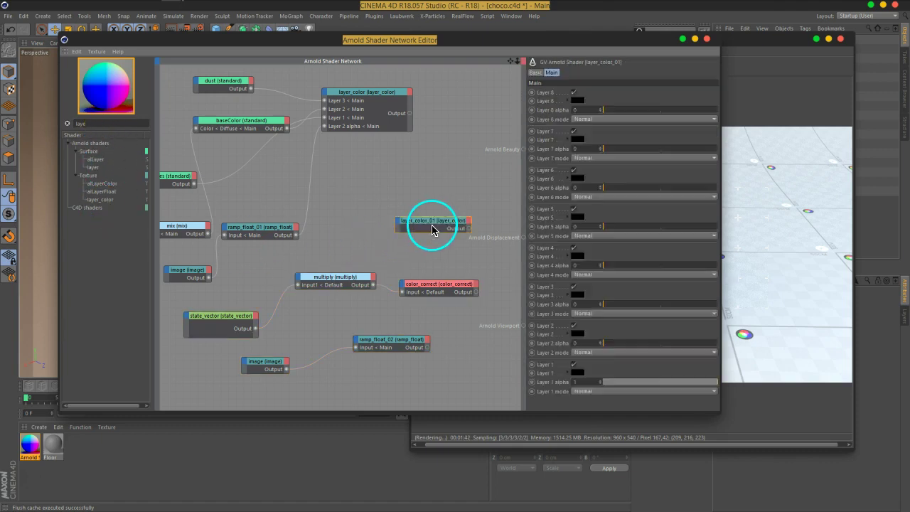
drag(497, 186, 522, 149)
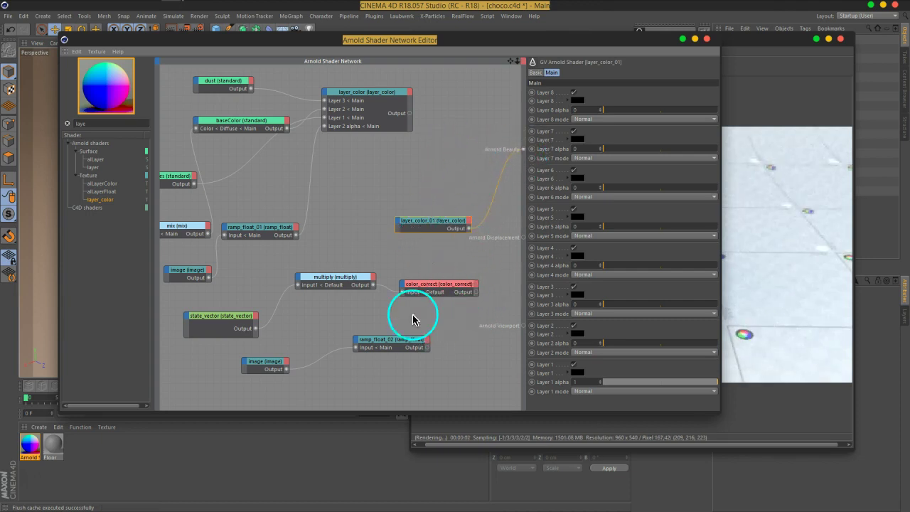
Connect ramp_float_02 to Layer 1 and color_correct to Layer 2 of layer_color_01.
click(427, 350)
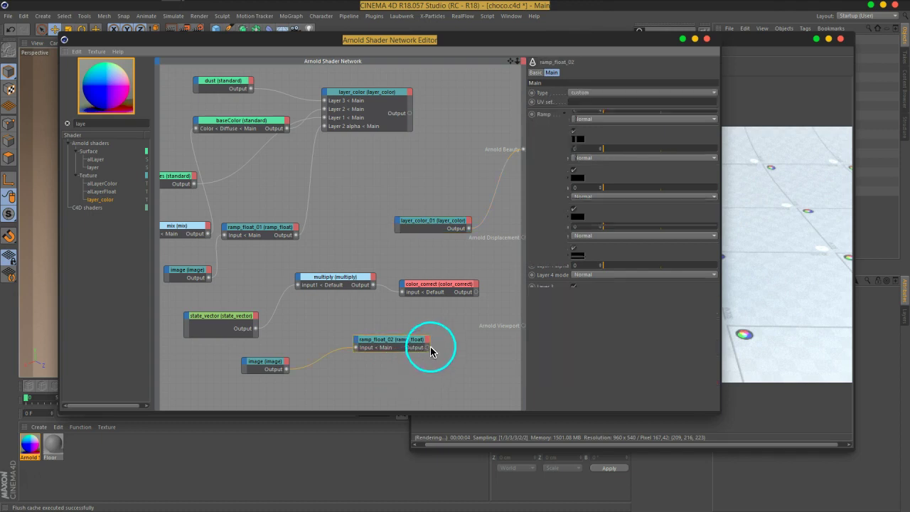
mouse_move(436, 265)
mouse_down()
mouse_move(400, 227)
mouse_move(425, 221)
mouse_up()
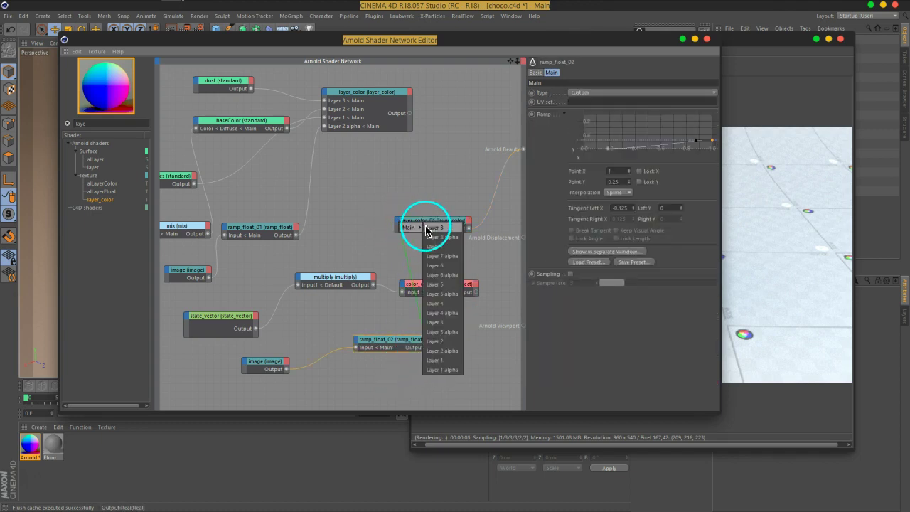
click(435, 359)
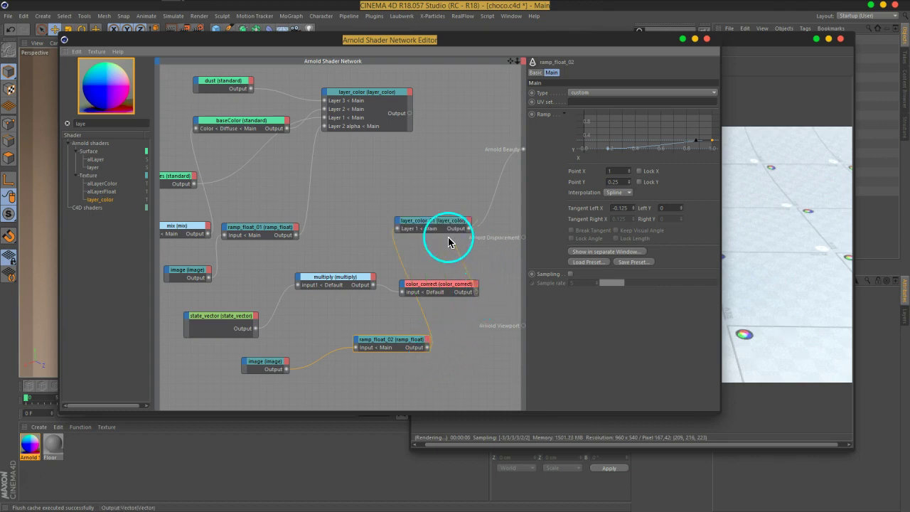
drag(398, 223, 399, 224)
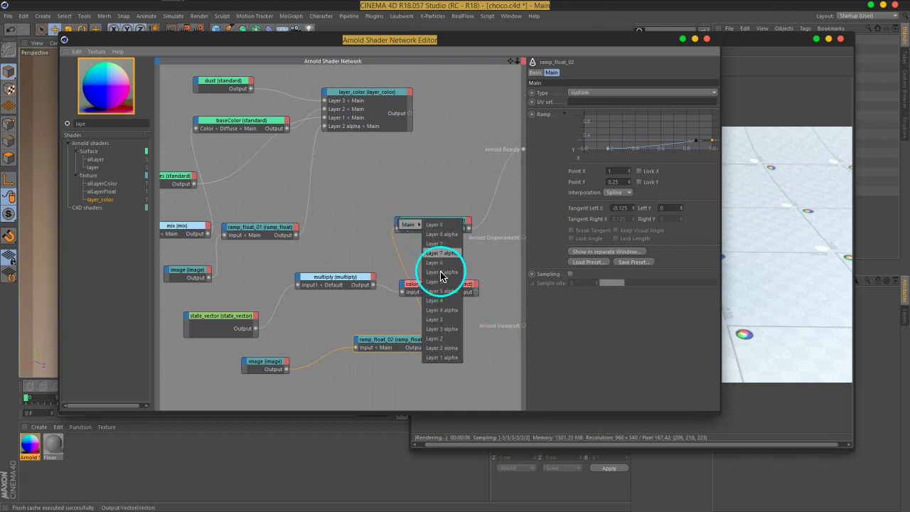
click(436, 335)
Set layer_color_01's Layer 2 alpha to 1 and its blend mode to Multiply.
click(450, 221)
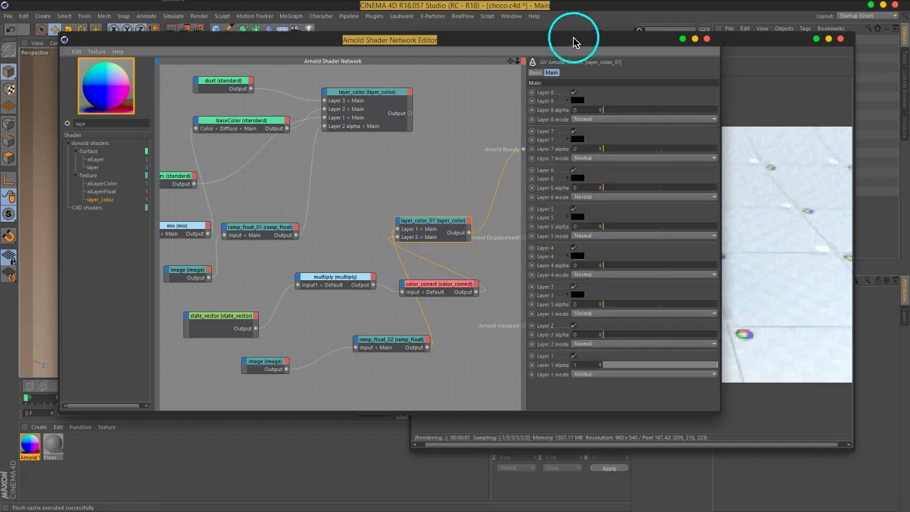
drag(574, 37, 319, 37)
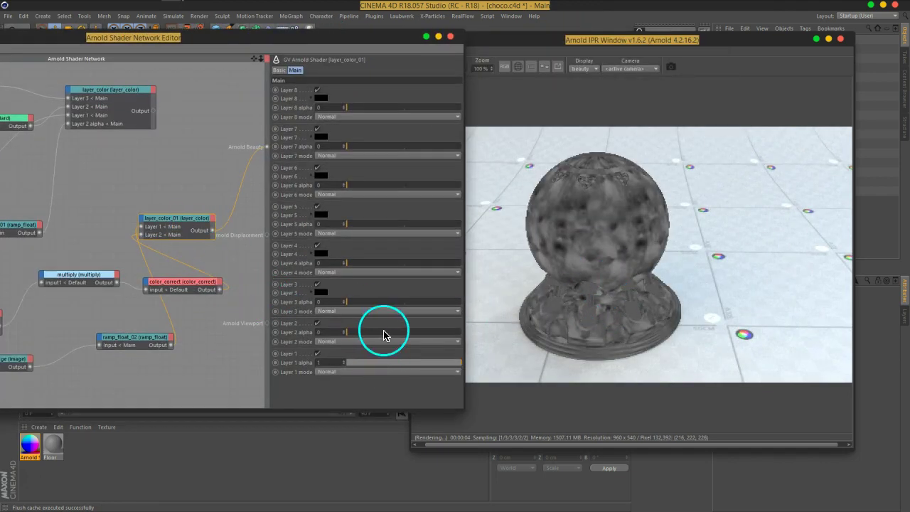
drag(364, 336, 462, 334)
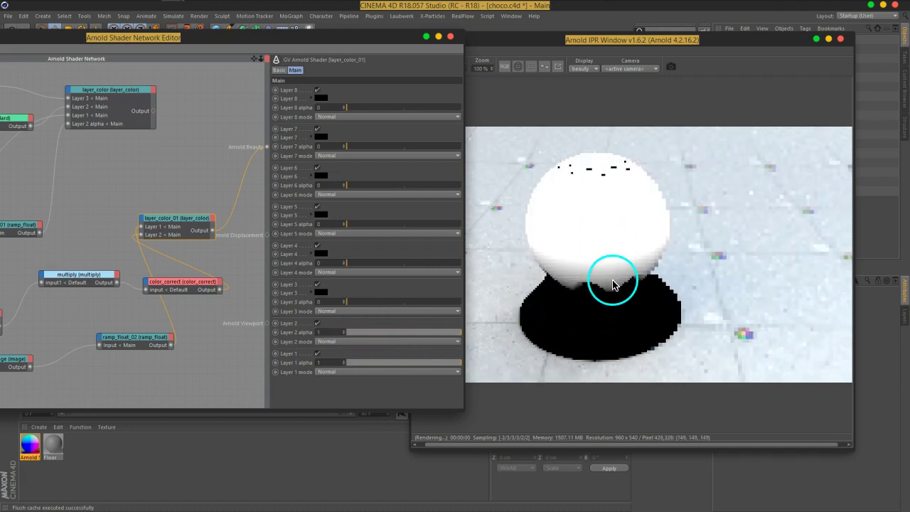
click(332, 341)
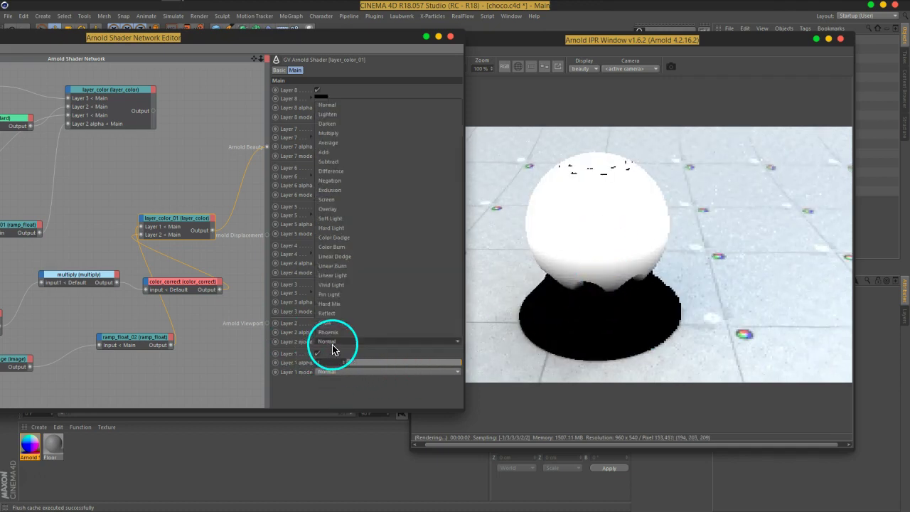
click(333, 134)
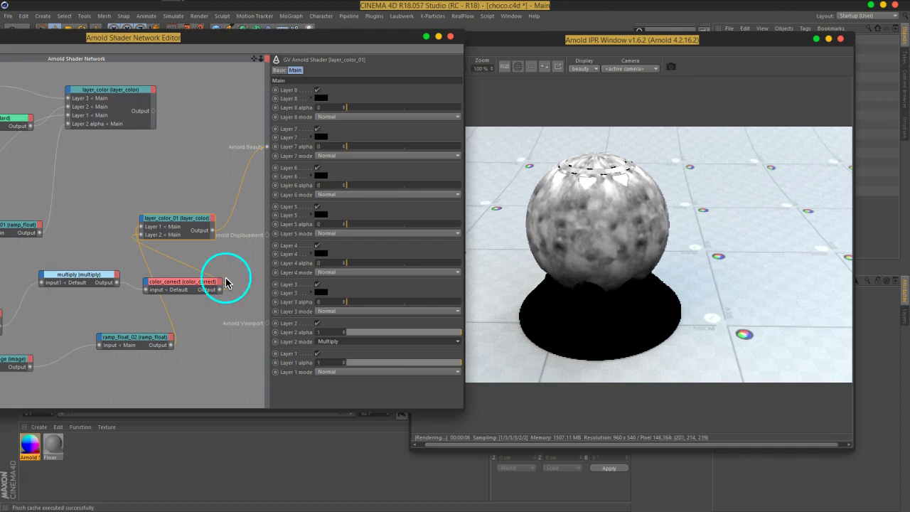
Rearrange the multiply, color_correct and layer_color_01 nodes in the graph.
click(74, 281)
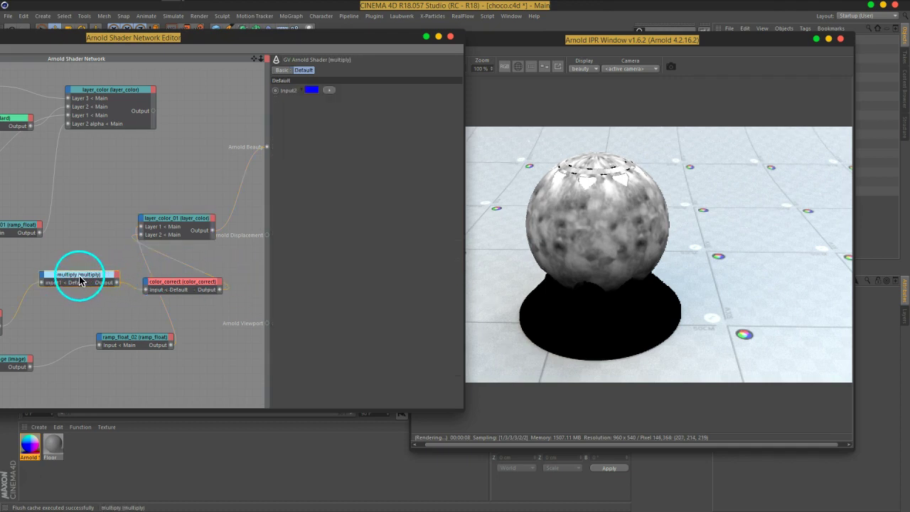
drag(80, 281, 57, 279)
drag(174, 282, 104, 306)
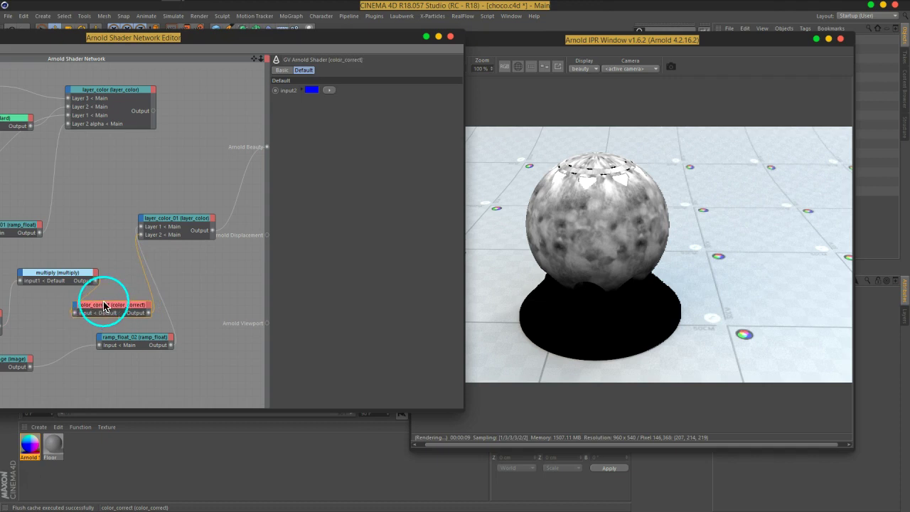
drag(174, 224, 204, 221)
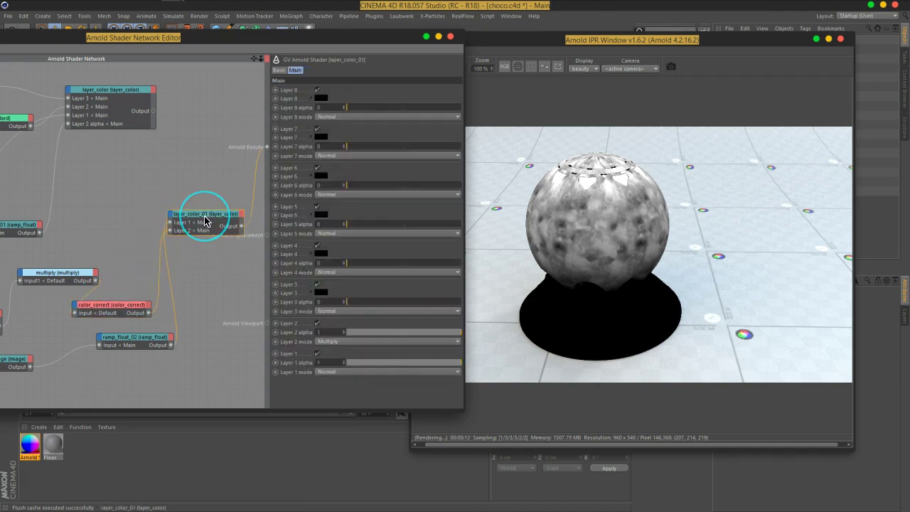
click(204, 260)
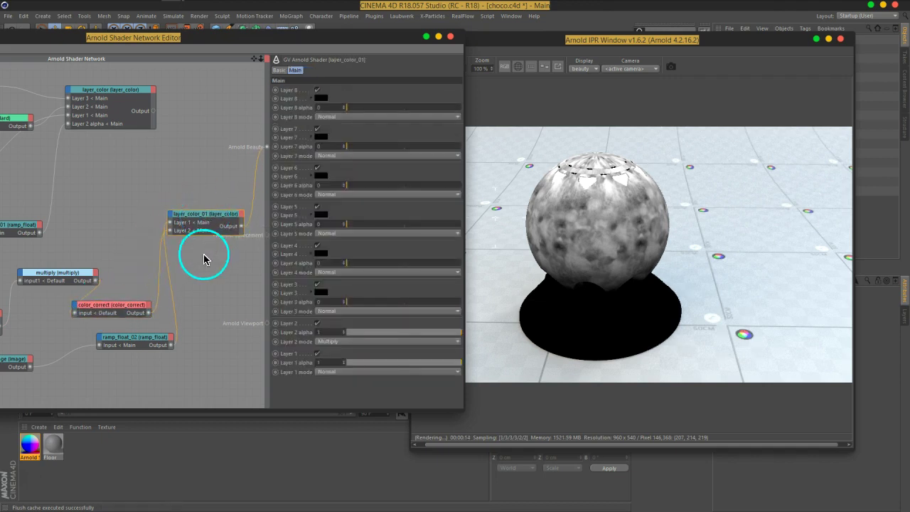
click(112, 307)
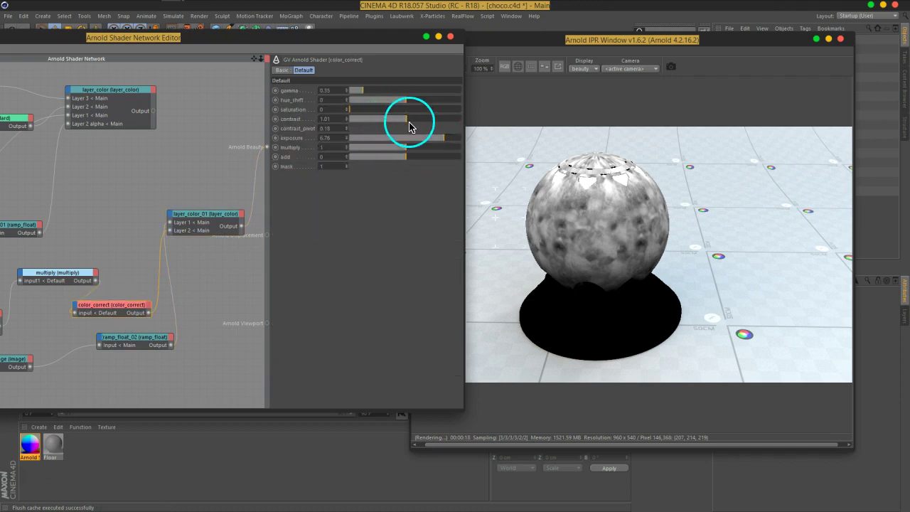
Set color_correct to gamma 1.2, contrast 1.36 and exposure 4.58, checking the grunge in IPR.
drag(408, 125, 406, 125)
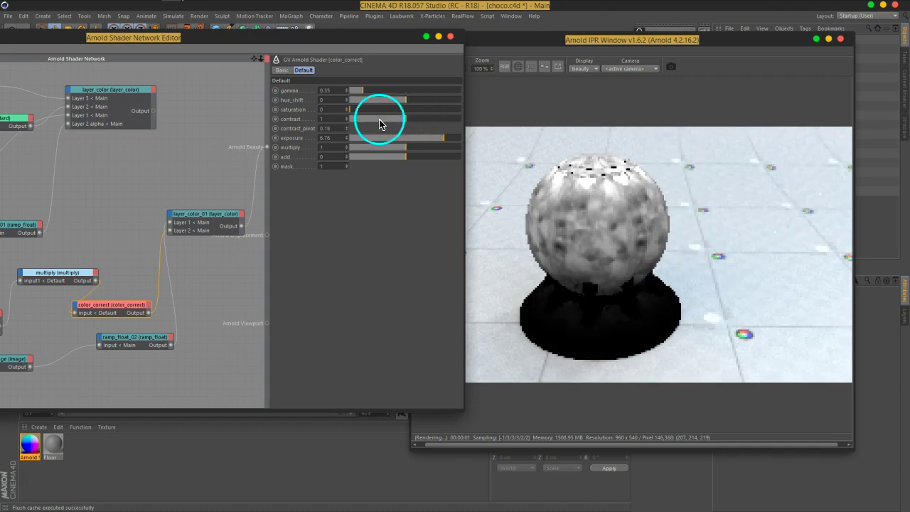
drag(357, 91, 376, 93)
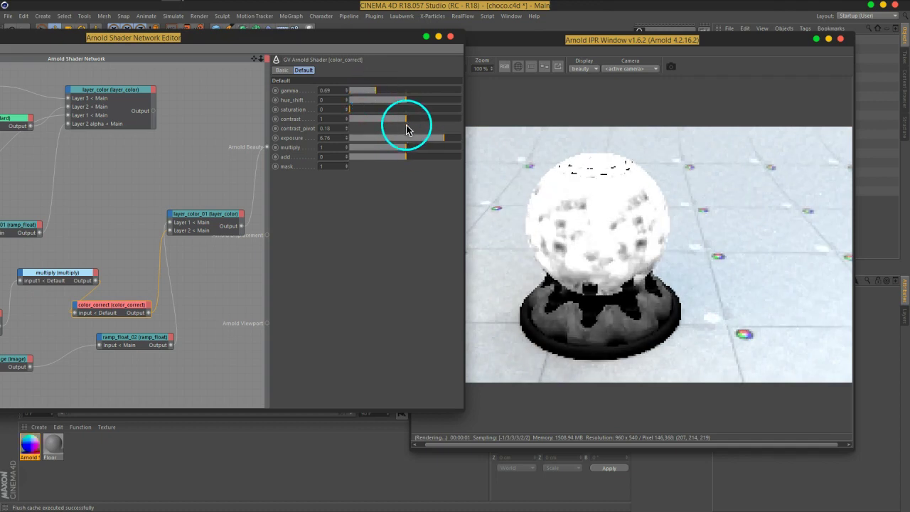
drag(406, 124, 422, 124)
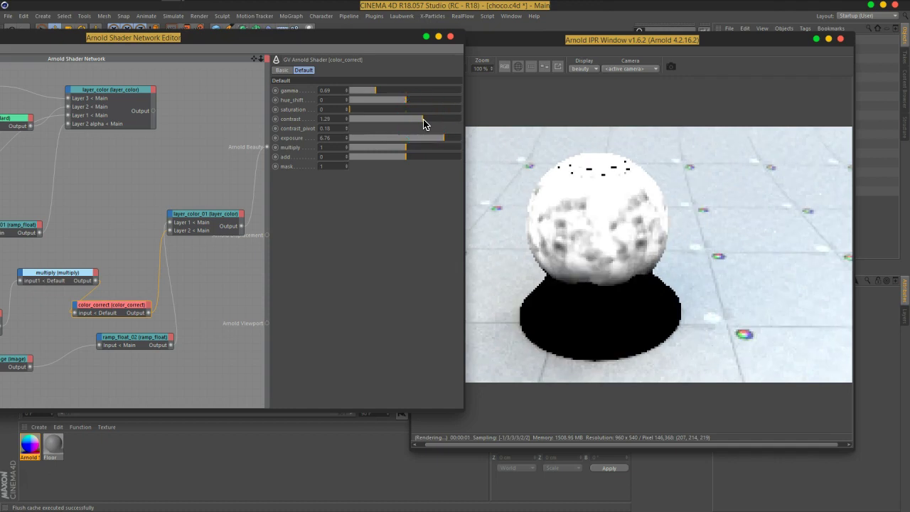
drag(379, 91, 395, 96)
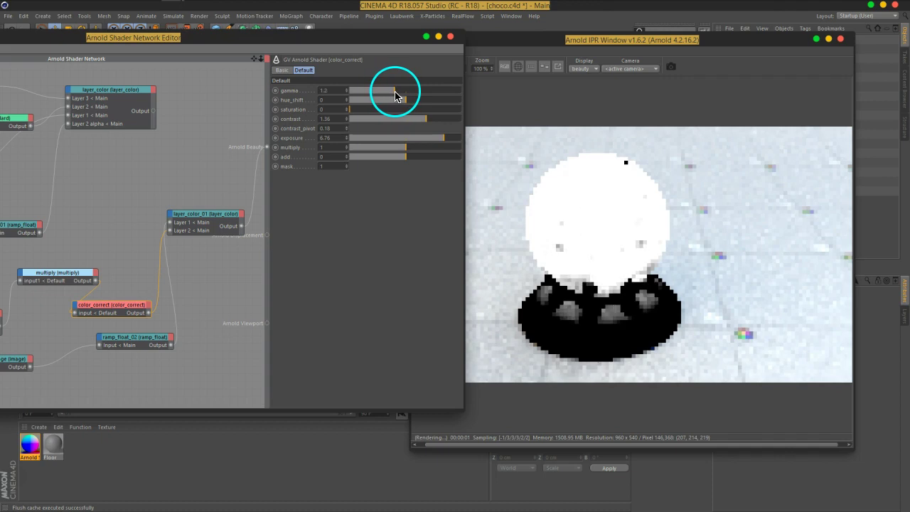
drag(441, 145, 431, 144)
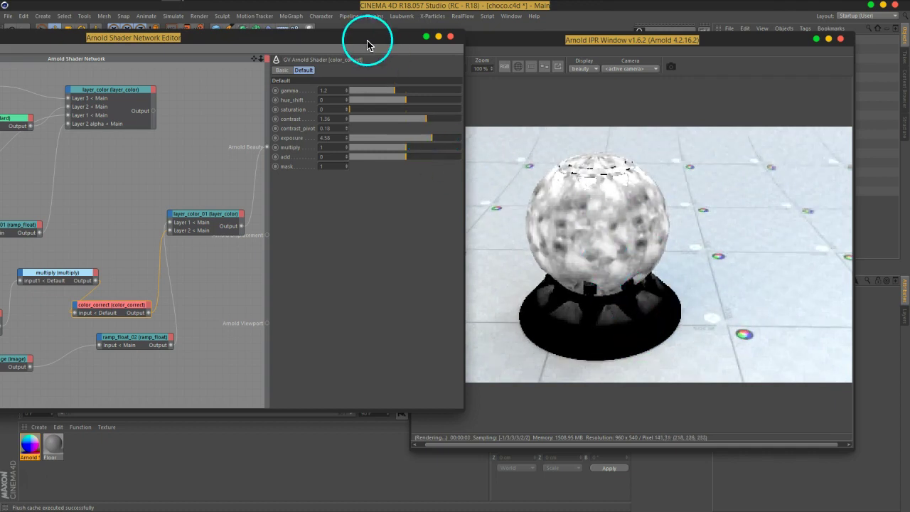
drag(368, 39, 522, 59)
Preview layer_color_01's output directly on the sphere through Arnold Beauty.
drag(378, 254, 336, 238)
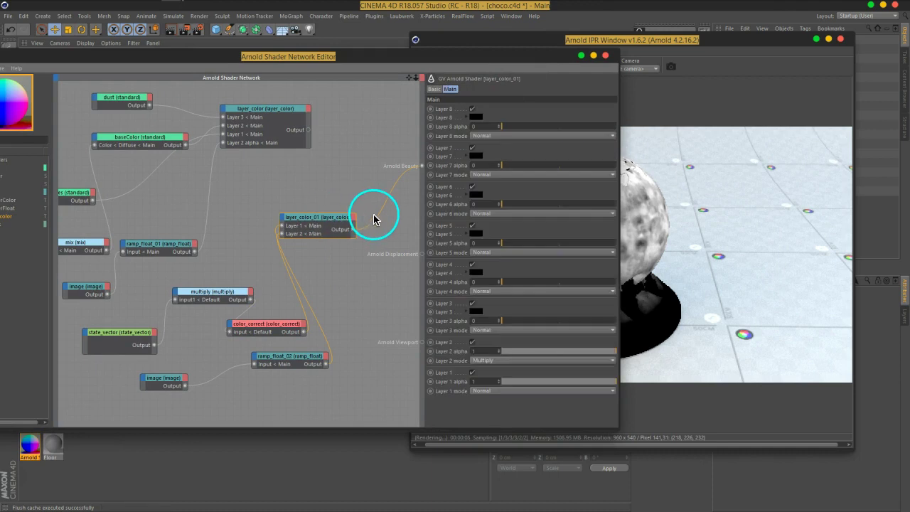
drag(307, 129, 422, 166)
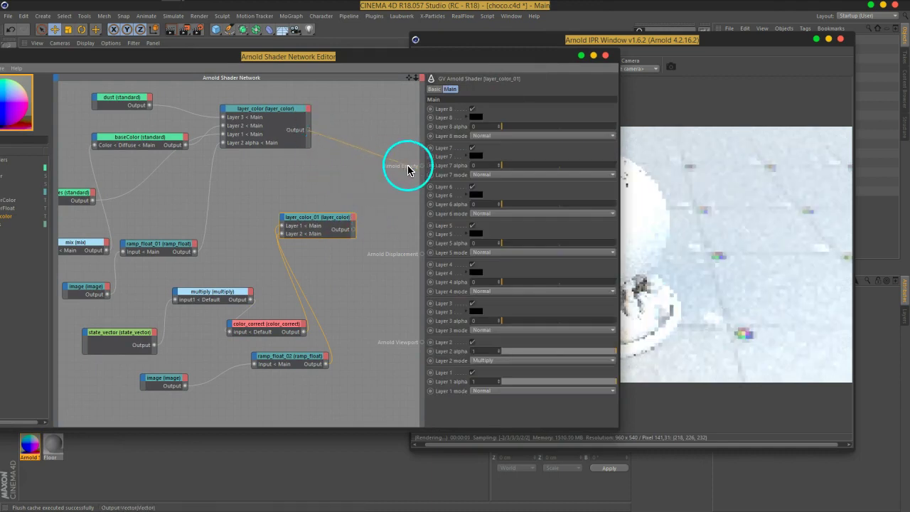
click(363, 236)
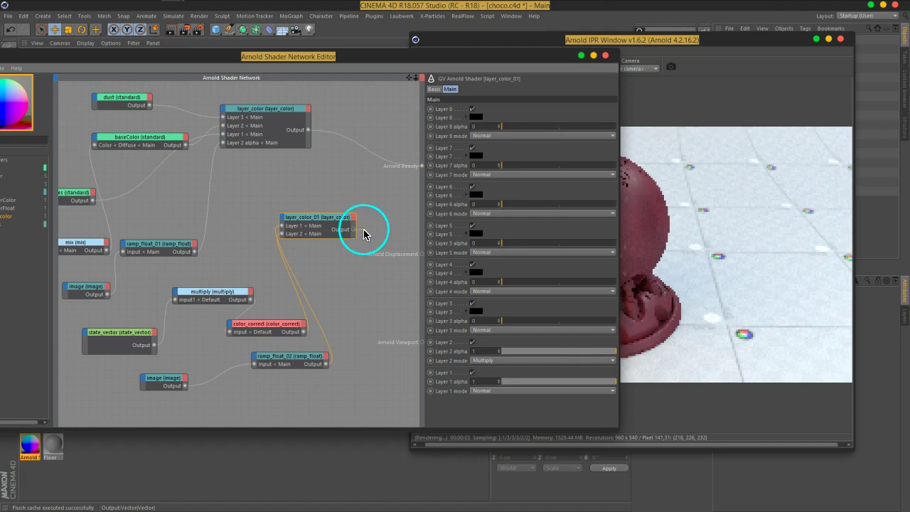
Select, expand and reposition the main layer_color node.
drag(367, 234, 284, 113)
click(269, 115)
double_click(268, 112)
drag(270, 112, 313, 129)
mouse_move(446, 59)
mouse_down()
mouse_move(223, 61)
mouse_move(436, 58)
mouse_up()
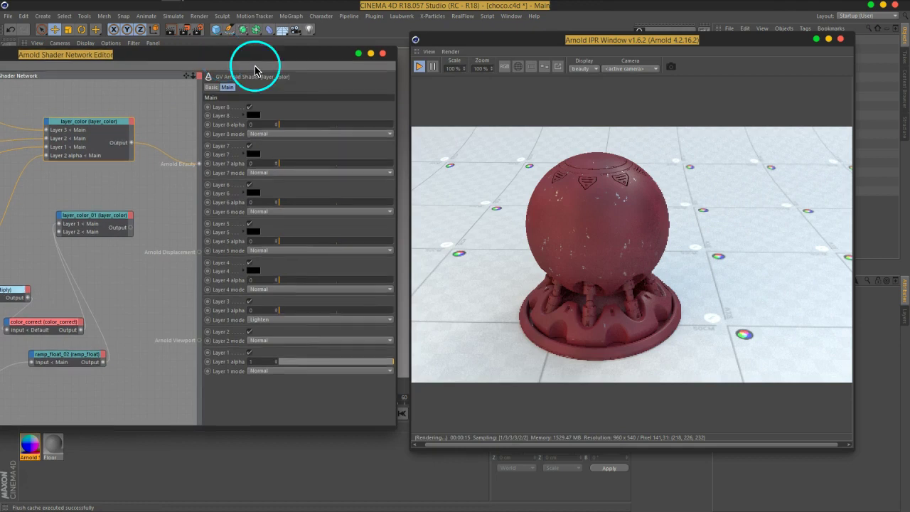
Wire layer_color_01's output into the main layer_color's Layer 3 input.
click(289, 126)
click(344, 223)
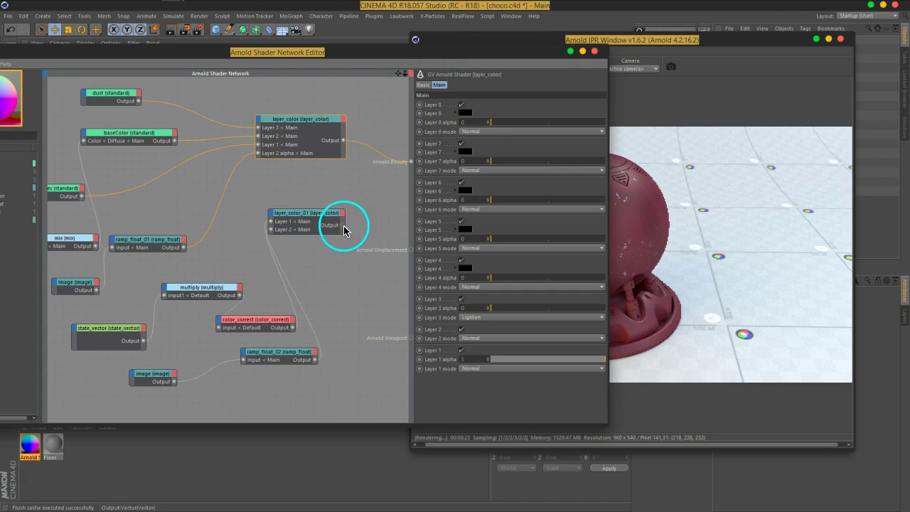
mouse_move(344, 229)
mouse_down()
mouse_move(265, 128)
mouse_move(307, 228)
mouse_up()
drag(473, 62, 400, 43)
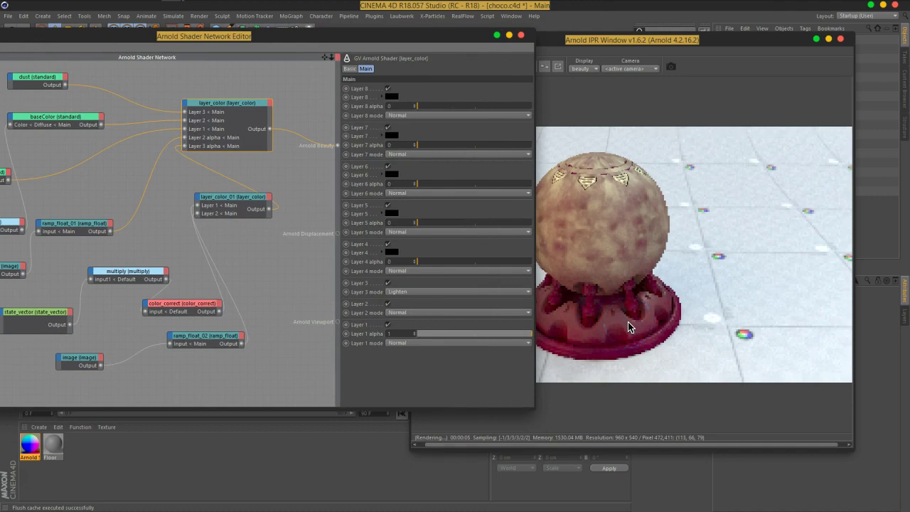
drag(533, 313, 281, 310)
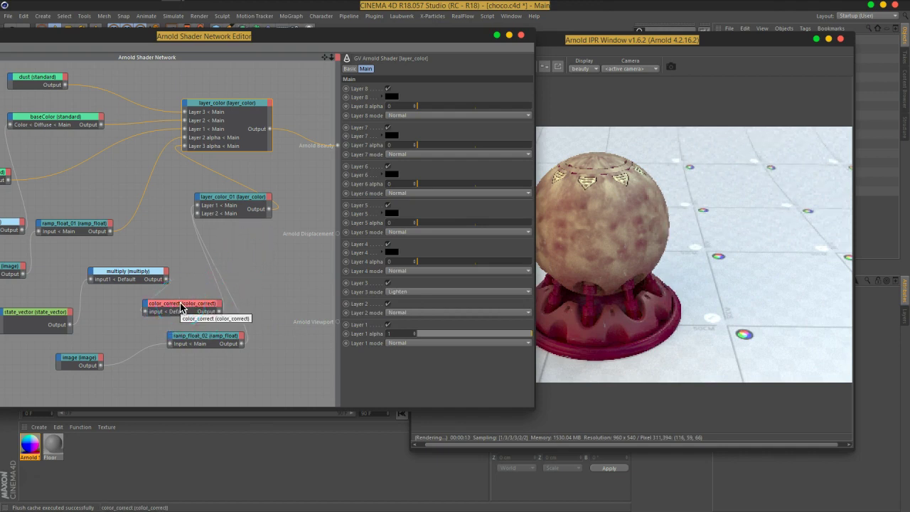
click(182, 307)
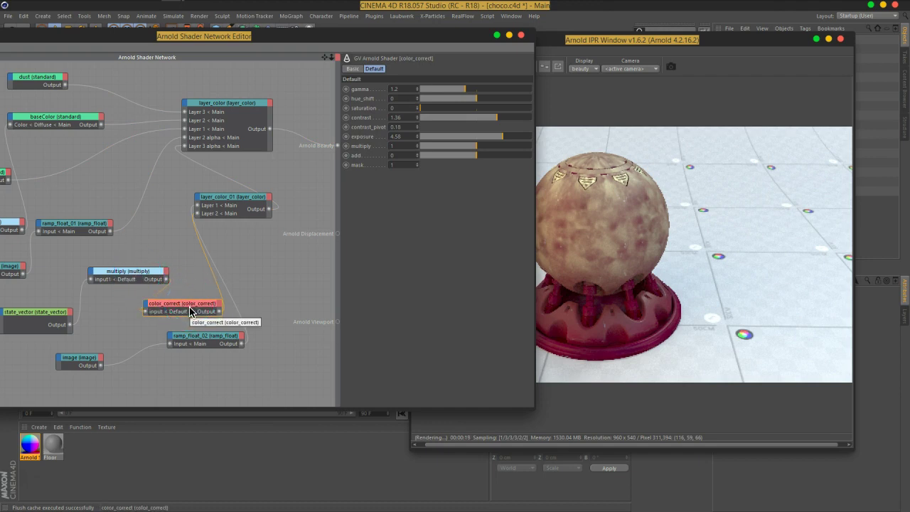
click(233, 203)
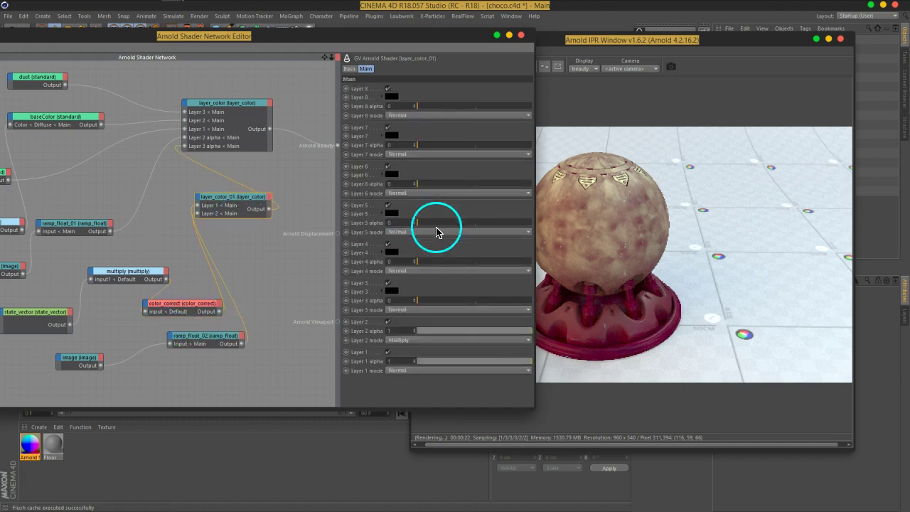
click(410, 346)
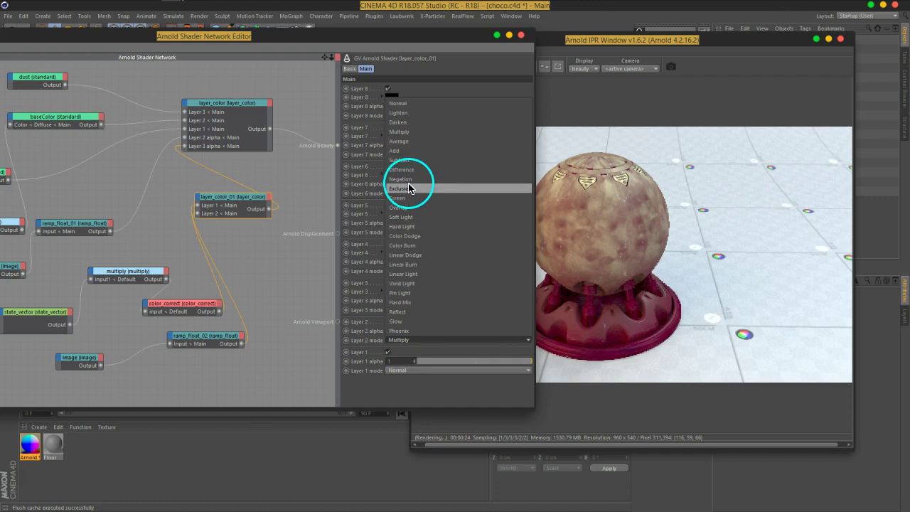
click(404, 147)
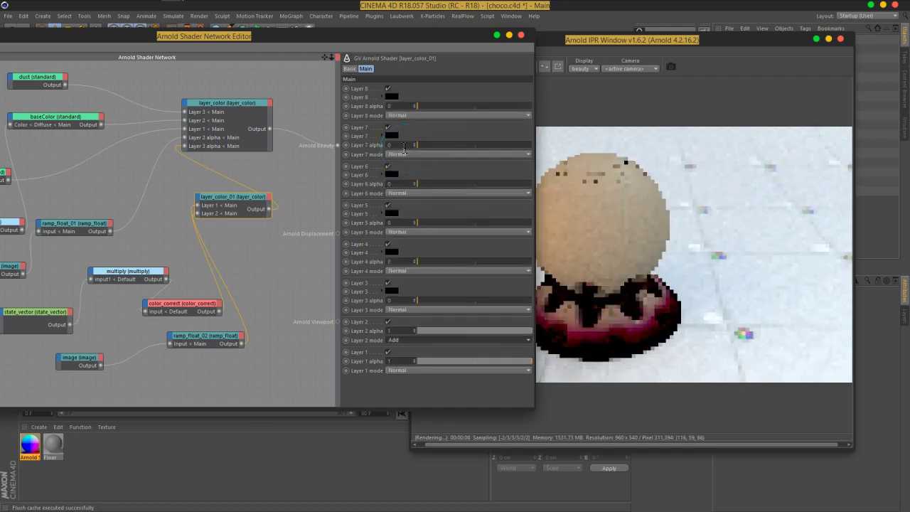
click(405, 339)
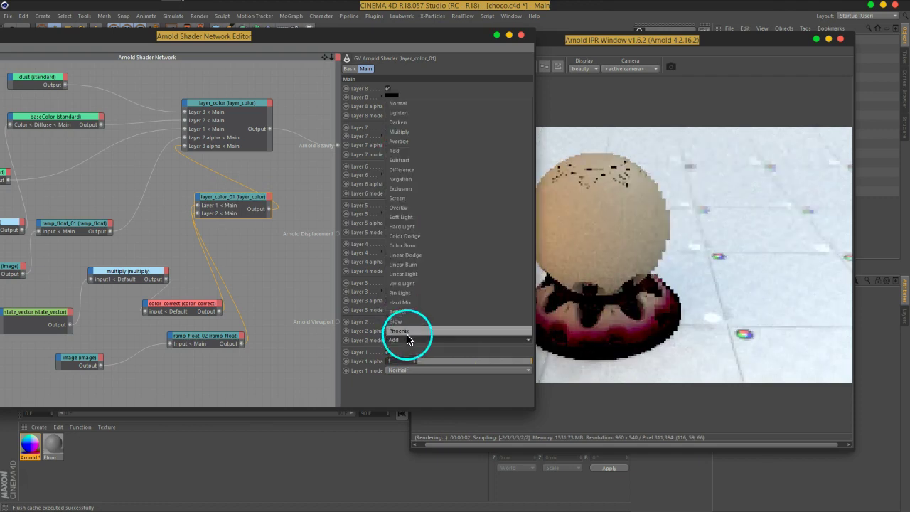
click(425, 132)
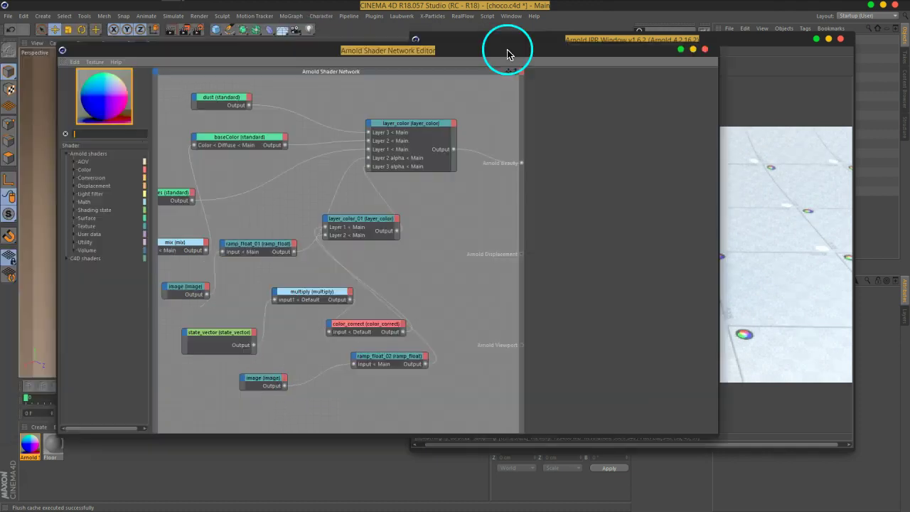
Add a ramp_float node, preview it on Arnold Beauty and expose its Input port.
drag(507, 45, 557, 44)
click(193, 127)
text(ramp)
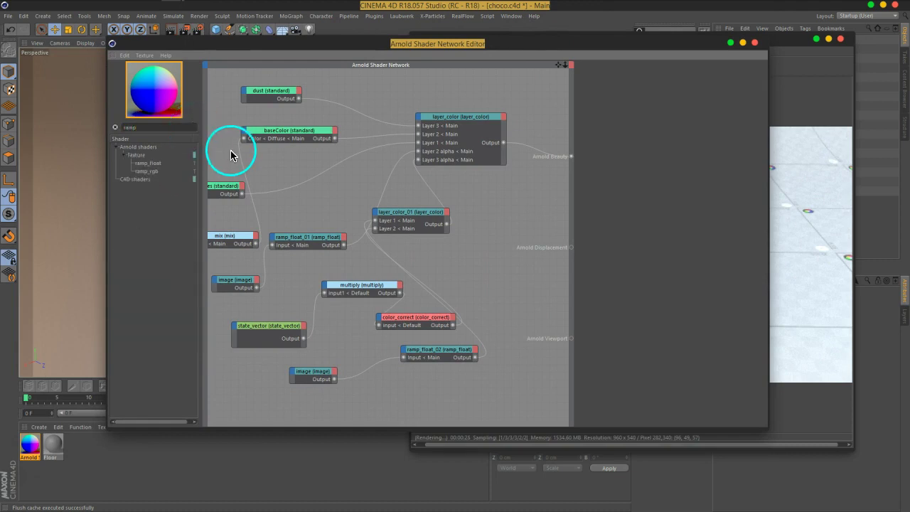
drag(146, 168, 466, 200)
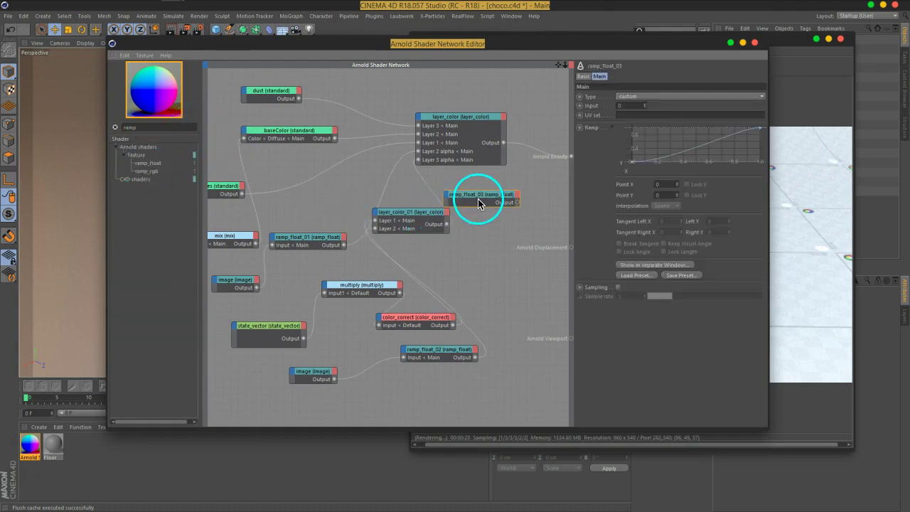
drag(543, 192, 571, 156)
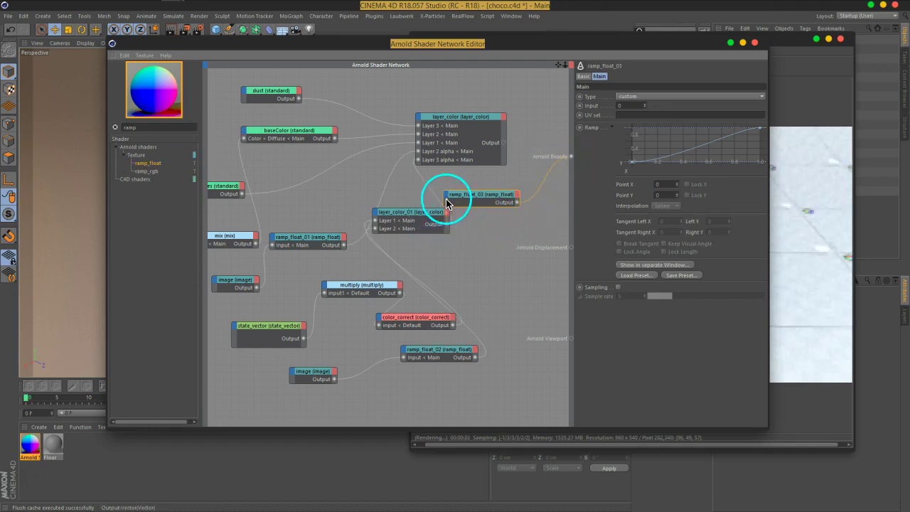
click(446, 202)
click(510, 206)
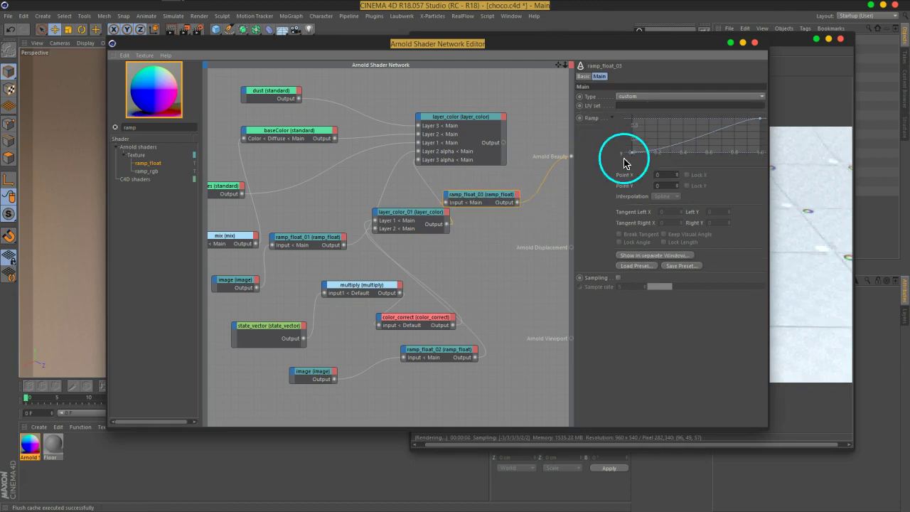
Shape the ramp curve to start near 0.861 and fall to almost zero.
drag(645, 44, 365, 44)
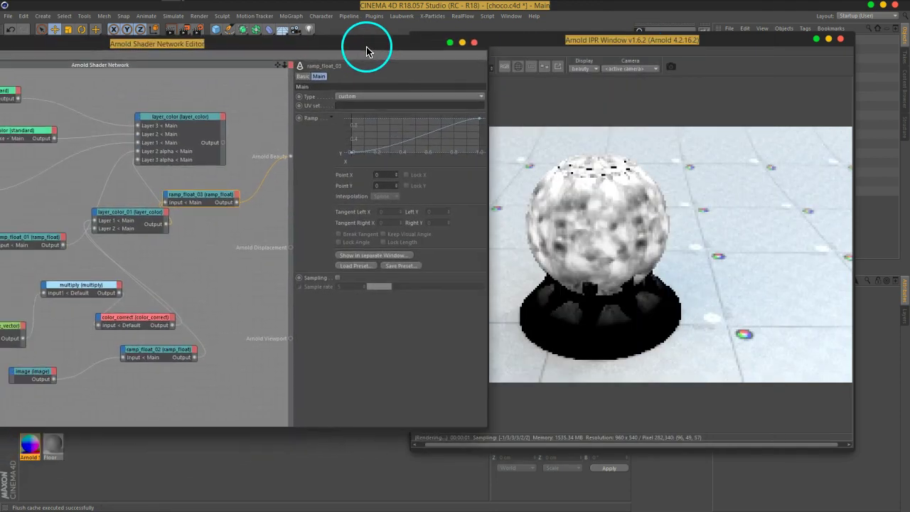
drag(355, 156, 351, 117)
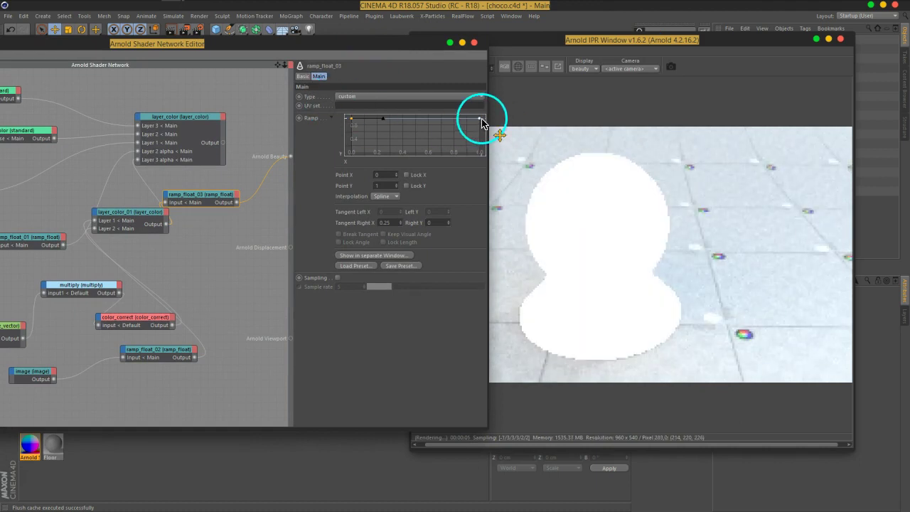
drag(482, 124, 488, 173)
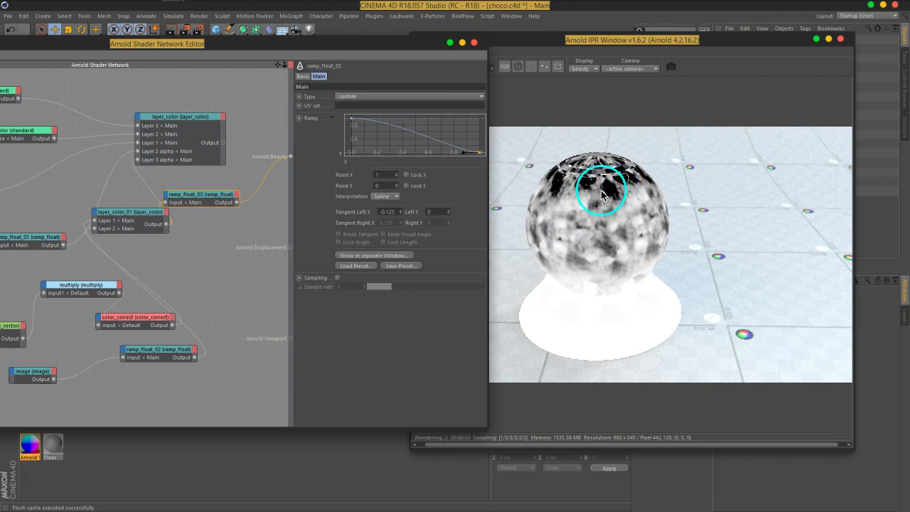
drag(482, 156, 482, 152)
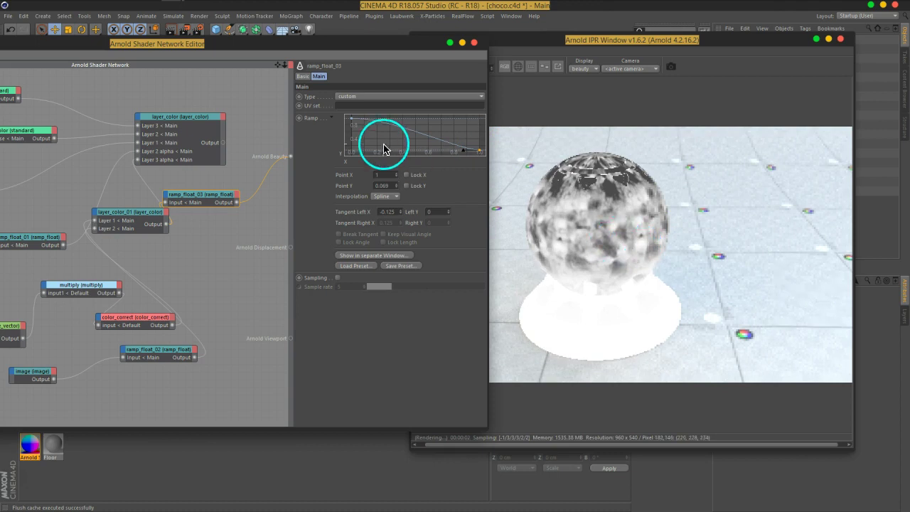
mouse_move(350, 125)
mouse_down()
mouse_move(383, 123)
mouse_move(397, 156)
mouse_move(397, 133)
mouse_move(350, 129)
mouse_up()
click(567, 245)
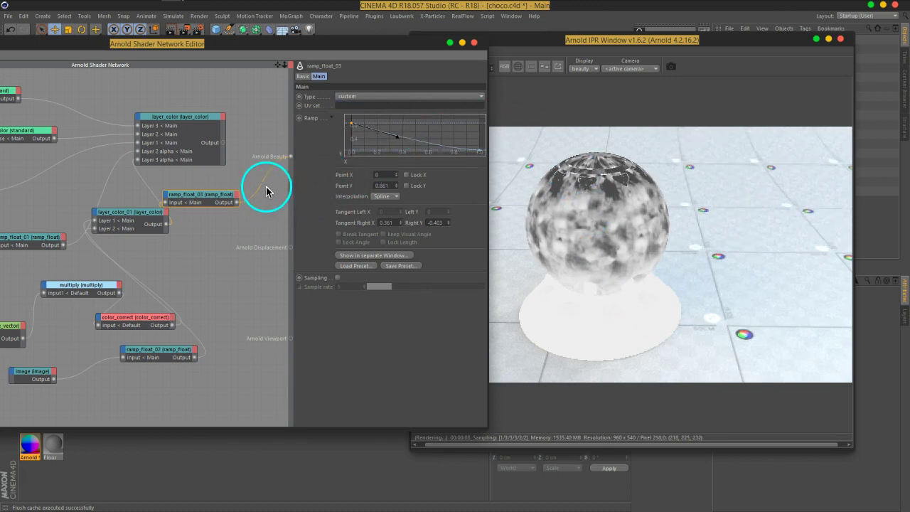
Reconnect layer_color to Arnold Beauty and lower the ramp's left point to about 0.444.
mouse_move(290, 157)
mouse_down()
mouse_move(248, 206)
mouse_move(137, 165)
mouse_up()
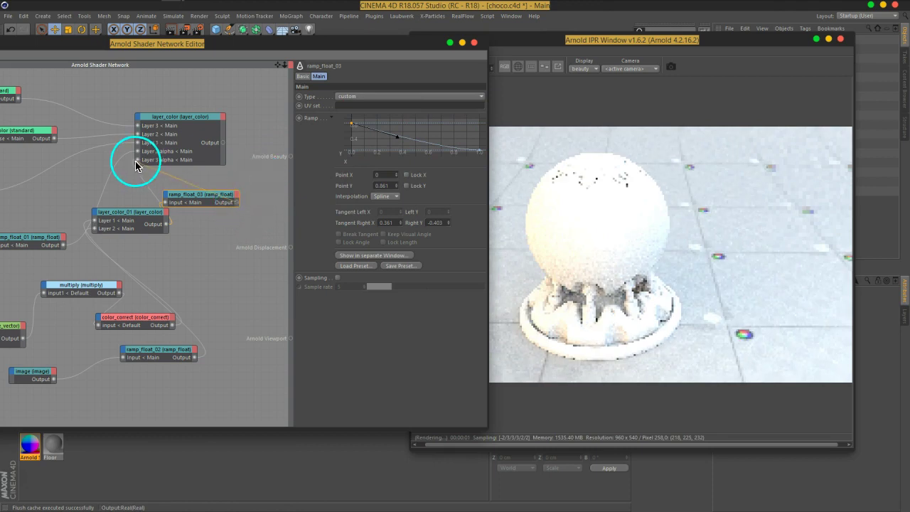
drag(223, 142, 290, 157)
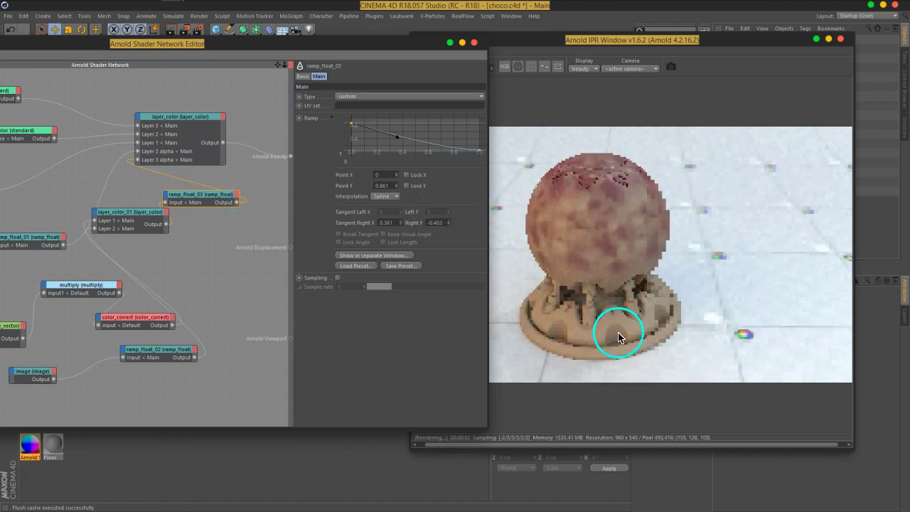
mouse_move(165, 44)
mouse_down()
mouse_move(272, 60)
mouse_move(263, 59)
mouse_up()
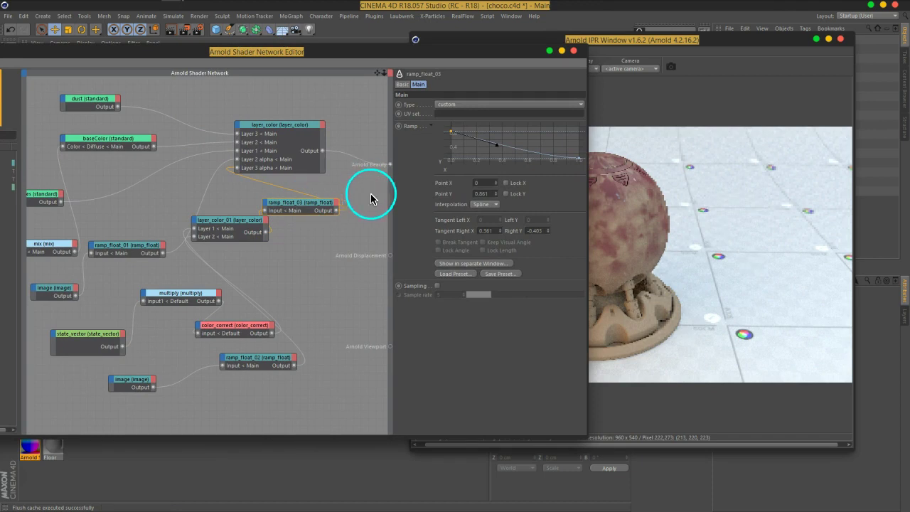
drag(397, 51, 279, 47)
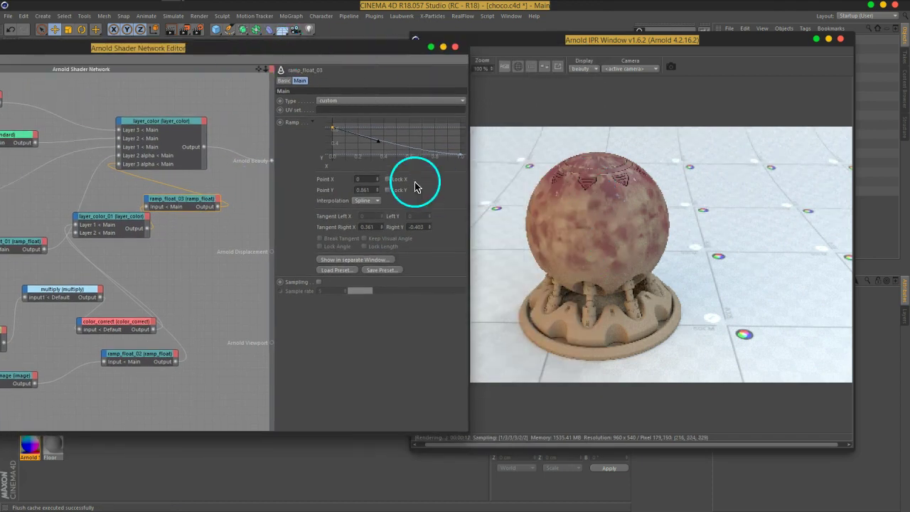
drag(462, 158, 471, 165)
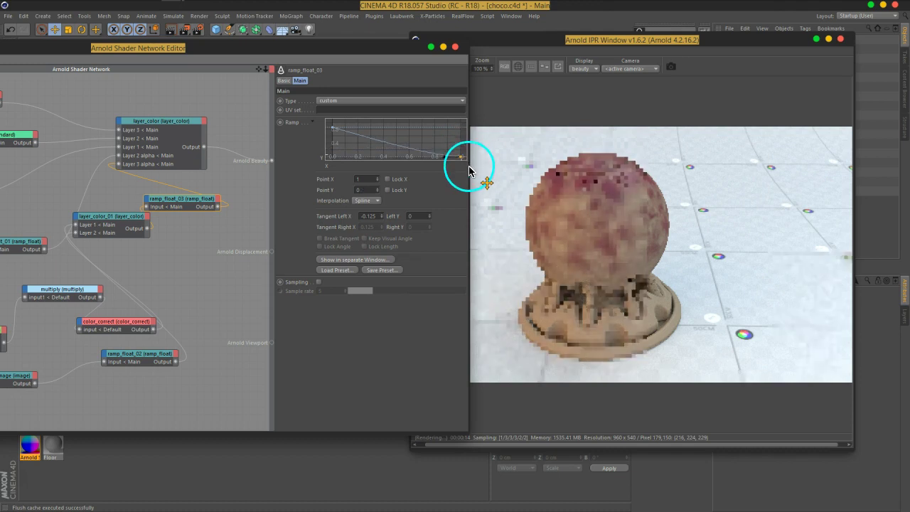
click(332, 132)
drag(331, 132, 329, 151)
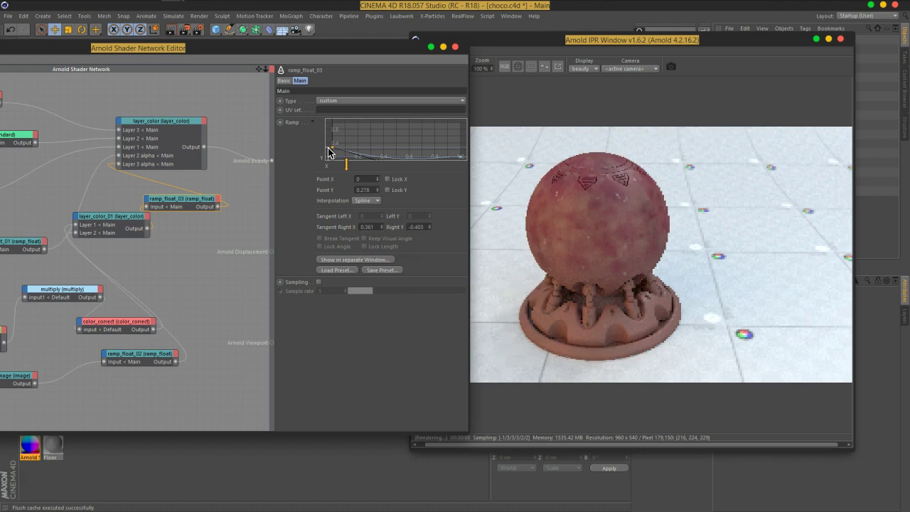
mouse_move(328, 152)
mouse_down()
mouse_move(379, 165)
mouse_move(384, 157)
mouse_up()
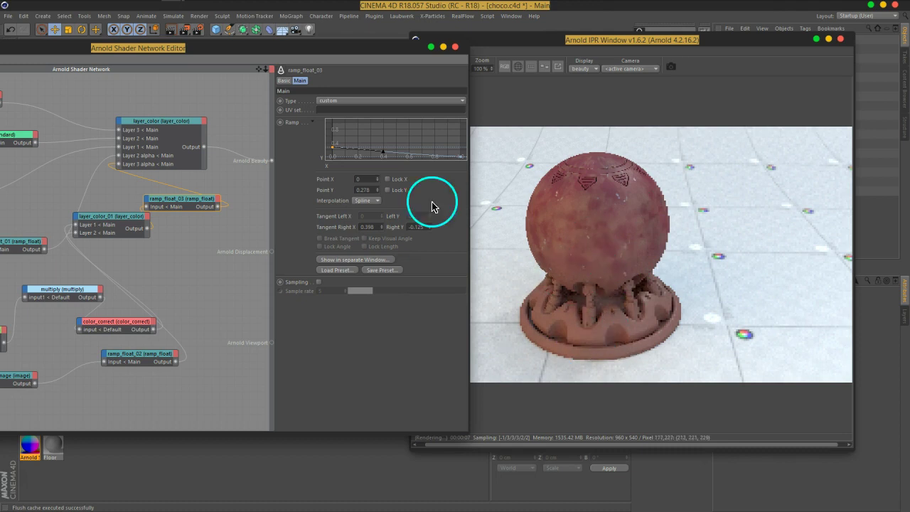
Reposition the state_vector, color_correct, layer_color_01, ramp_float_03 and layer_color nodes, then show the Arnold IPR.
drag(333, 53, 503, 38)
drag(146, 321, 147, 307)
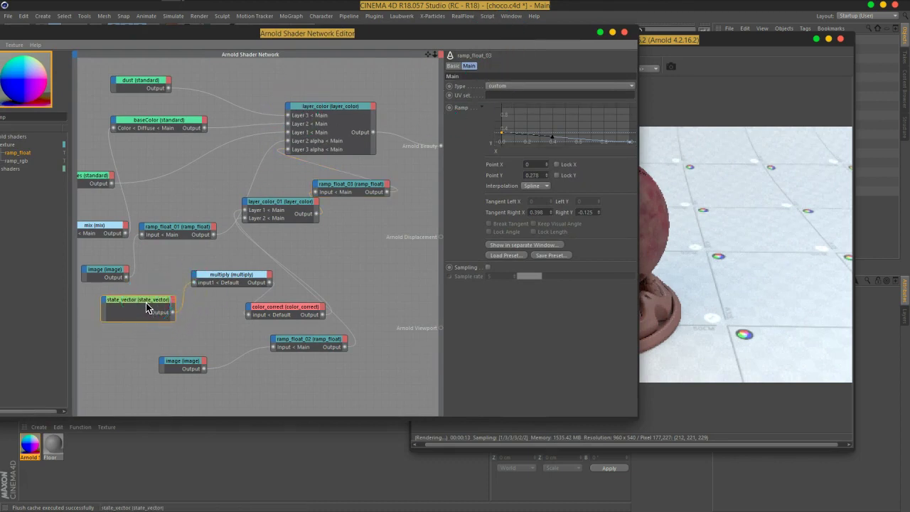
drag(276, 314, 295, 319)
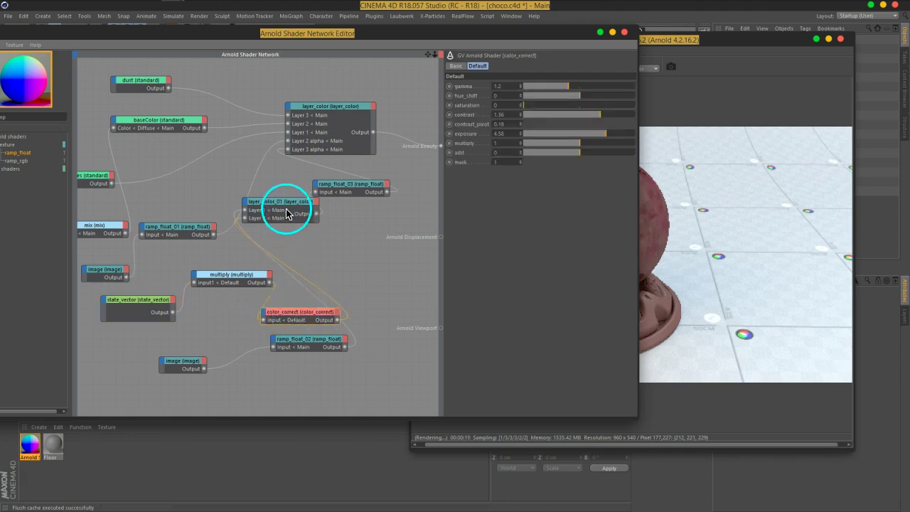
drag(286, 213, 332, 238)
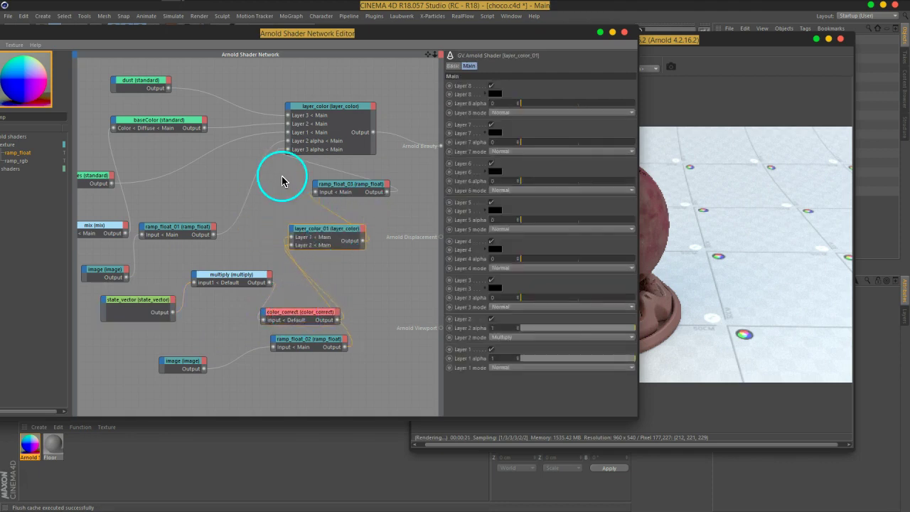
drag(351, 189, 327, 191)
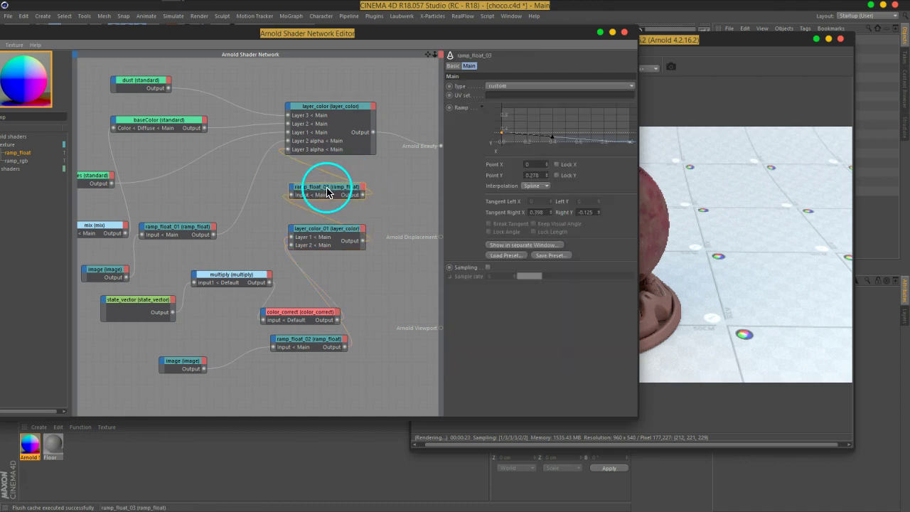
drag(325, 233, 339, 248)
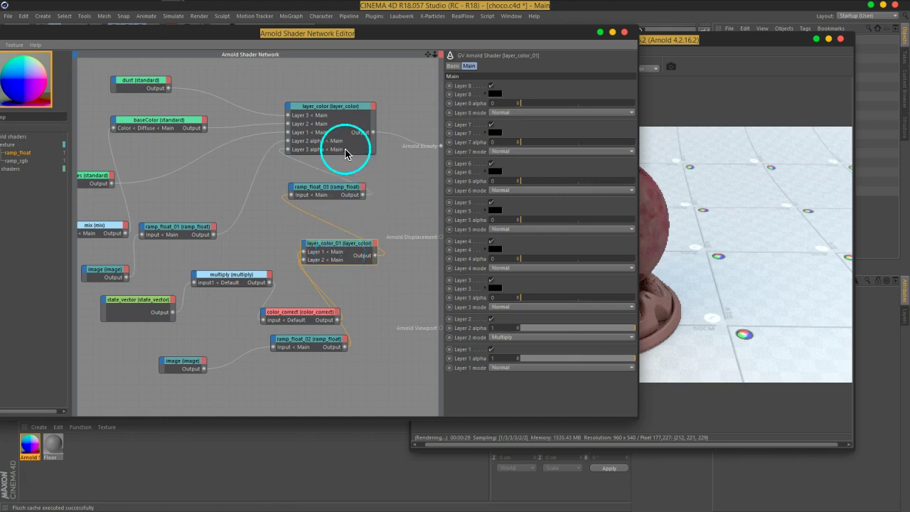
mouse_move(340, 108)
mouse_down()
mouse_move(357, 87)
mouse_move(361, 107)
mouse_up()
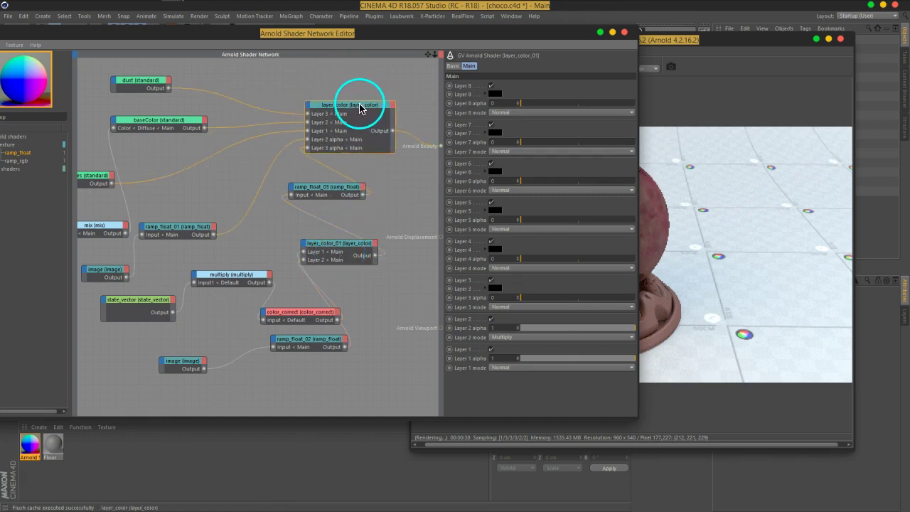
click(702, 53)
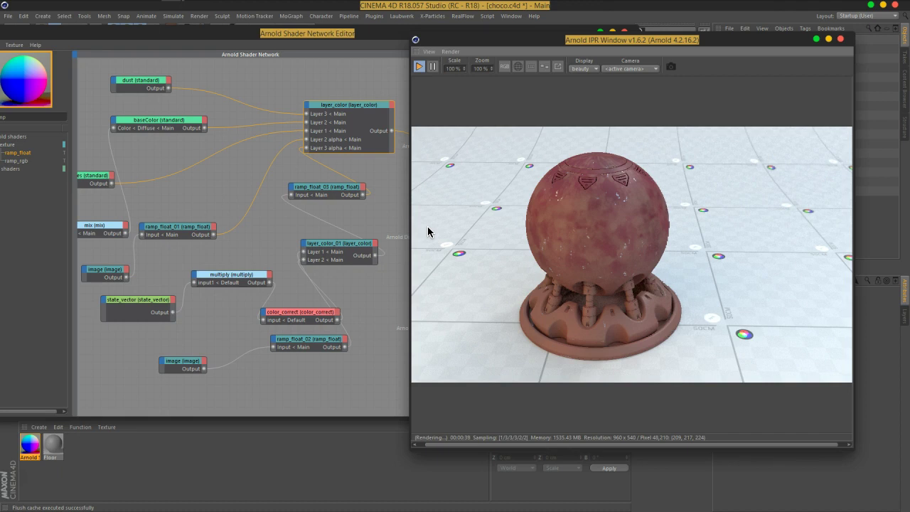
Rearrange the baseColor, mix, noise and dust nodes in the shader graph.
drag(405, 34, 449, 50)
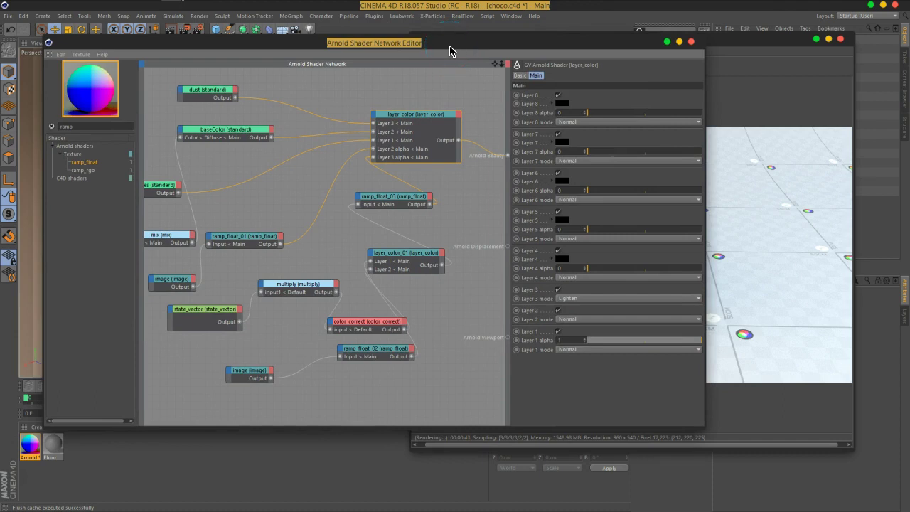
right_click(449, 50)
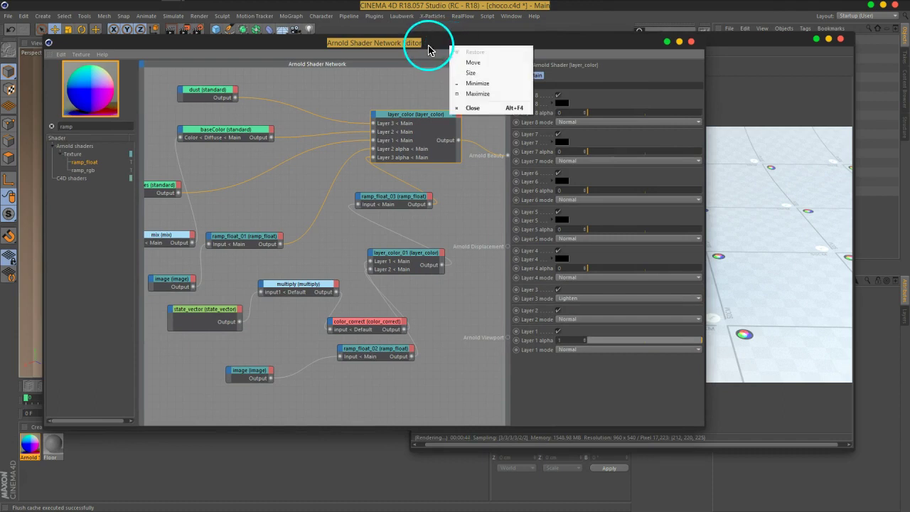
click(429, 50)
mouse_move(223, 135)
mouse_down()
mouse_move(257, 141)
mouse_move(248, 149)
mouse_up()
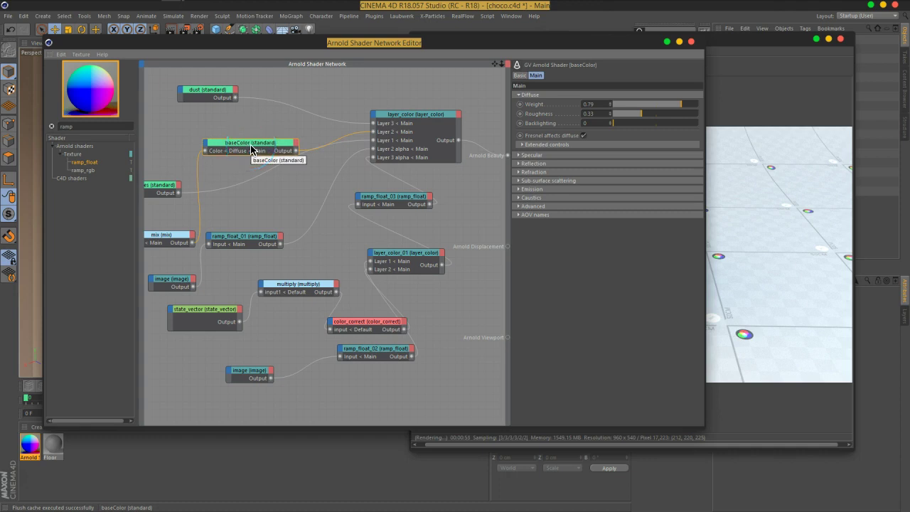
click(244, 178)
mouse_move(170, 240)
mouse_down()
mouse_move(188, 179)
mouse_move(179, 135)
mouse_up()
drag(248, 138, 275, 126)
mouse_move(203, 142)
mouse_down()
mouse_move(226, 145)
mouse_move(223, 157)
mouse_up()
middle_drag(262, 191, 319, 193)
mouse_move(204, 193)
mouse_down()
mouse_move(210, 133)
mouse_move(211, 141)
mouse_up()
drag(294, 157, 270, 135)
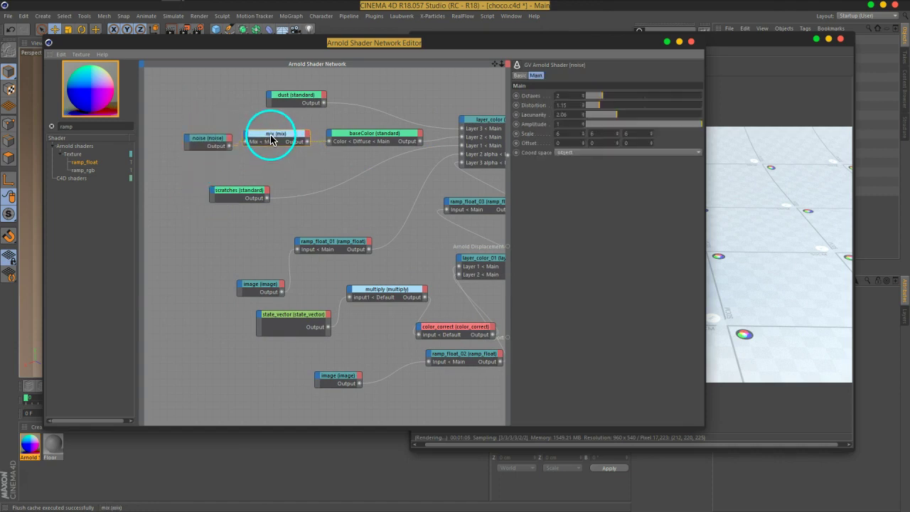
click(376, 163)
mouse_move(376, 163)
middle_down()
mouse_move(335, 177)
mouse_move(373, 184)
middle_up()
drag(292, 118, 262, 87)
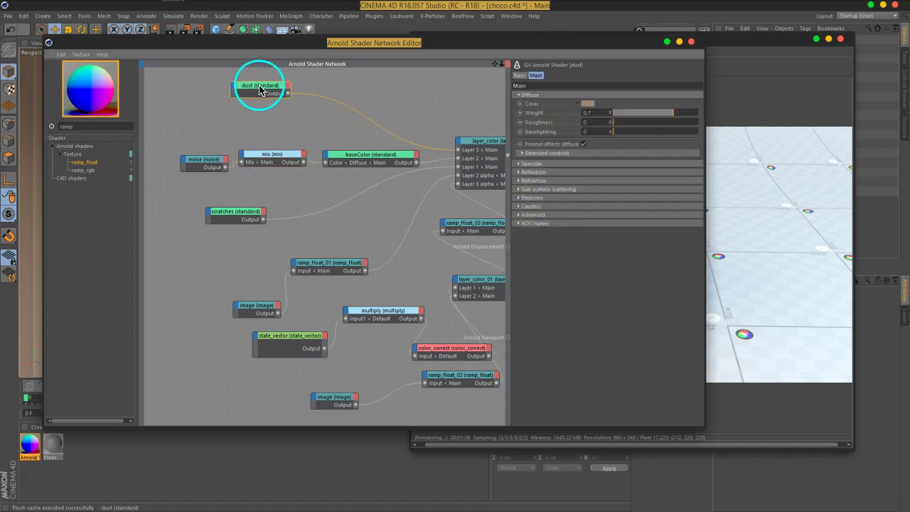
Duplicate the noise, mix and baseColor chain above the original.
drag(353, 162, 359, 169)
drag(284, 156, 289, 162)
drag(188, 141, 310, 171)
mouse_move(188, 142)
mouse_down()
mouse_move(348, 171)
mouse_move(325, 142)
mouse_move(334, 142)
mouse_up()
click(220, 137)
Set the copied mix's Input1 to blue (H 216°) and Input2 to dark navy (H 229°).
click(553, 97)
mouse_move(544, 93)
mouse_down()
mouse_move(592, 93)
mouse_move(581, 94)
mouse_up()
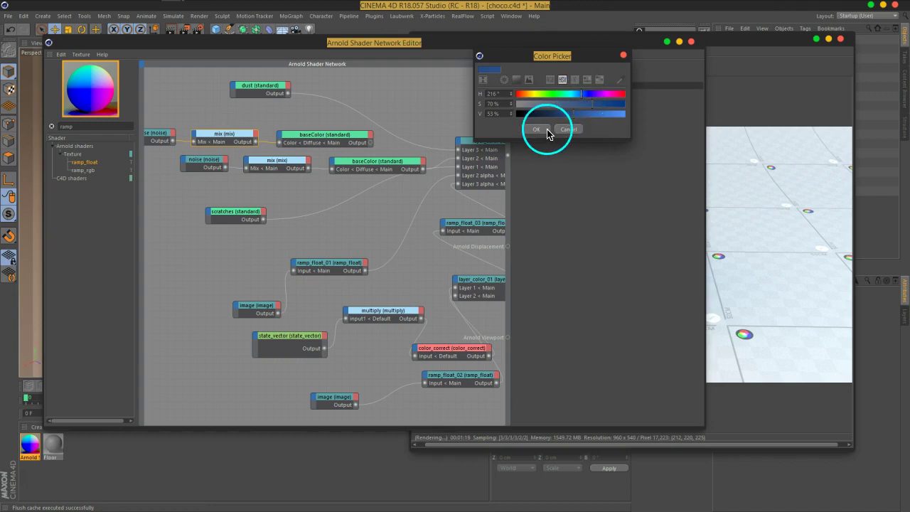
click(541, 129)
click(331, 158)
click(556, 107)
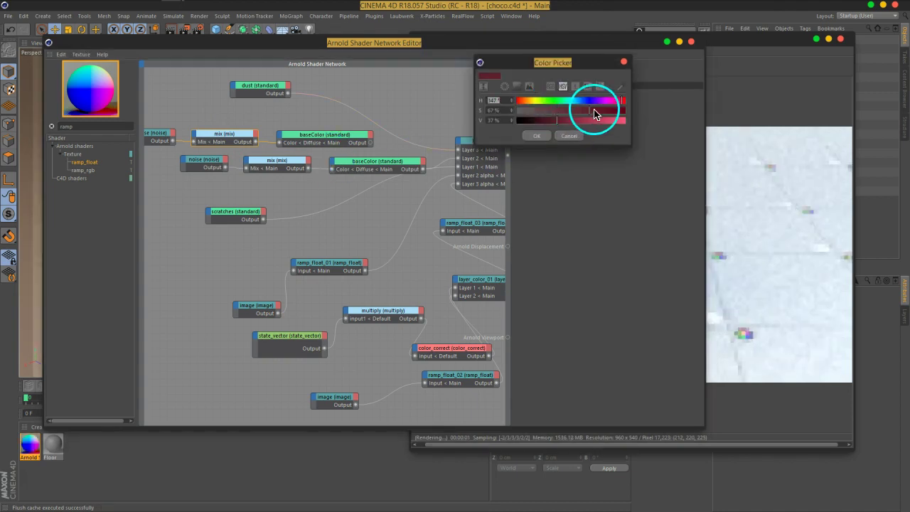
click(538, 136)
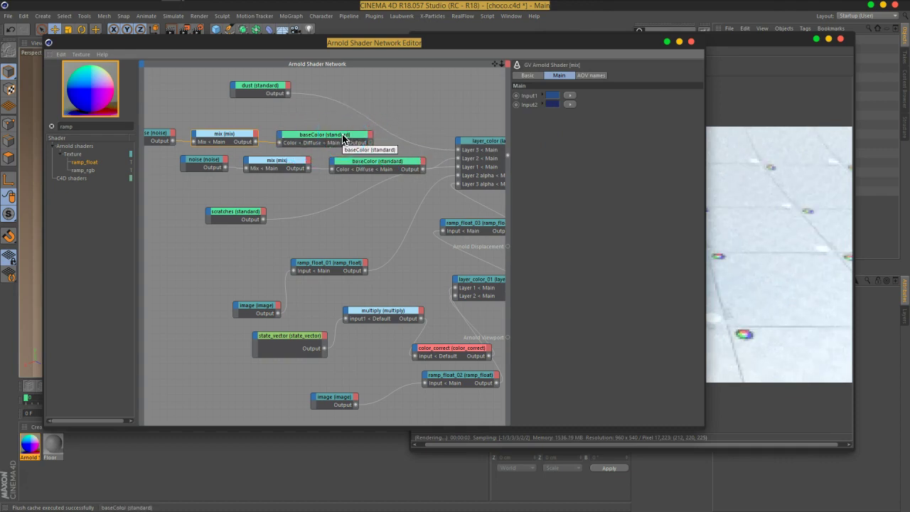
click(166, 149)
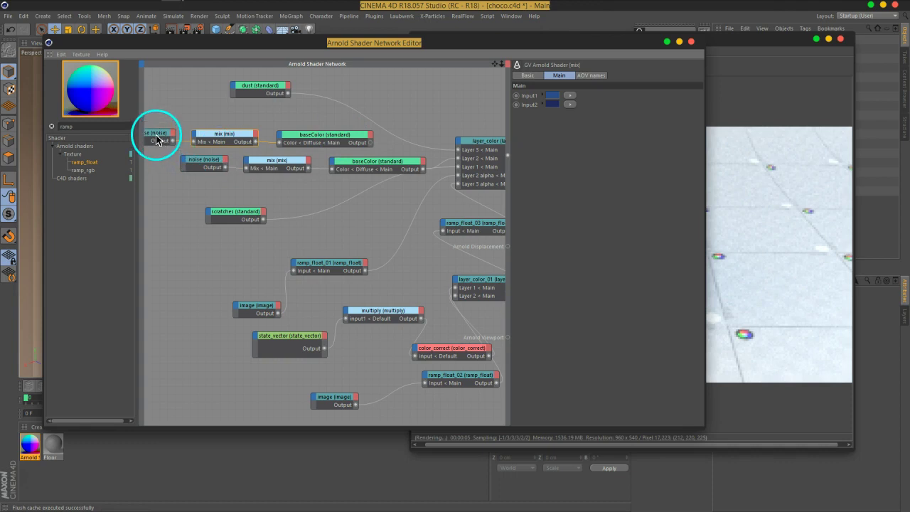
Preview the copied blue baseColor directly on Arnold Beauty.
click(157, 139)
mouse_move(595, 103)
mouse_down()
mouse_move(576, 102)
mouse_move(603, 107)
mouse_up()
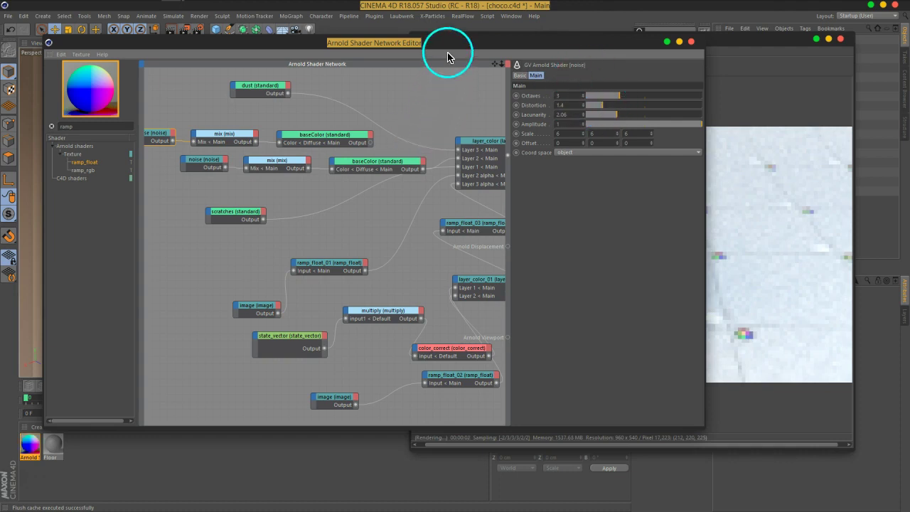
middle_drag(425, 155, 255, 156)
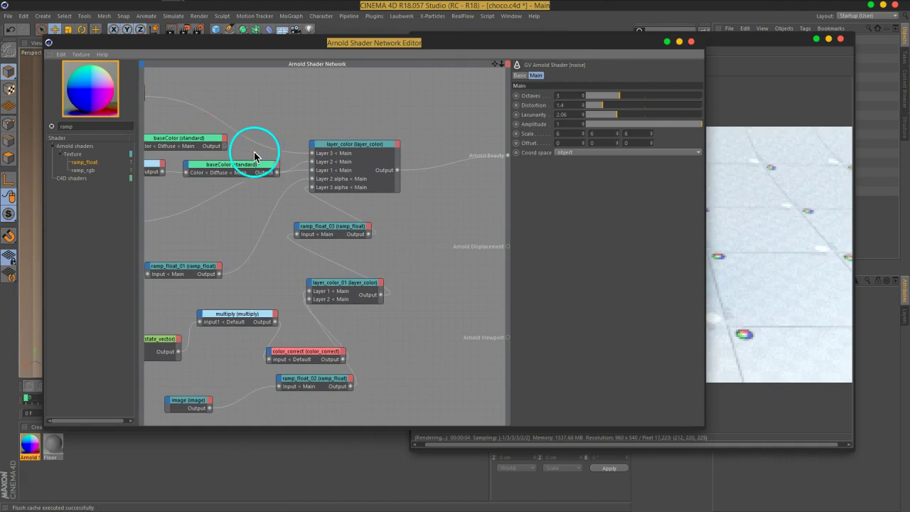
mouse_move(247, 152)
mouse_down()
mouse_move(487, 162)
mouse_move(506, 155)
mouse_up()
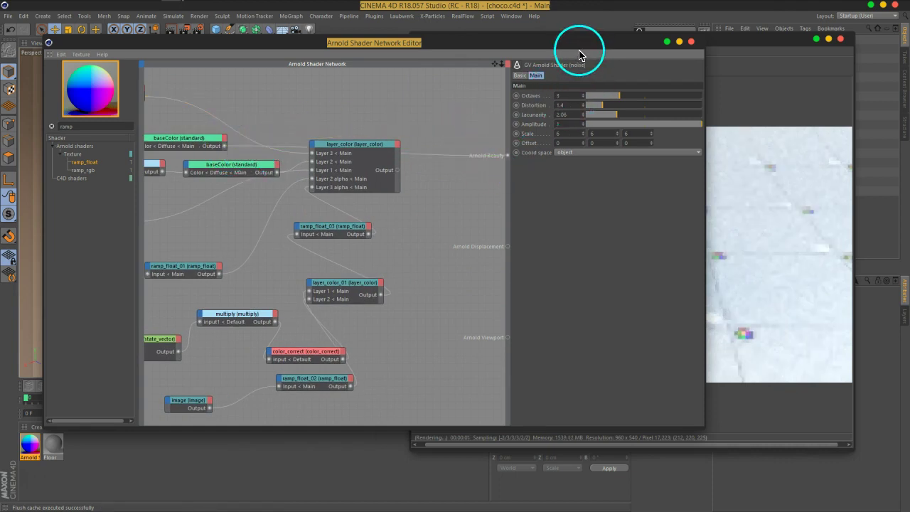
drag(578, 48, 372, 79)
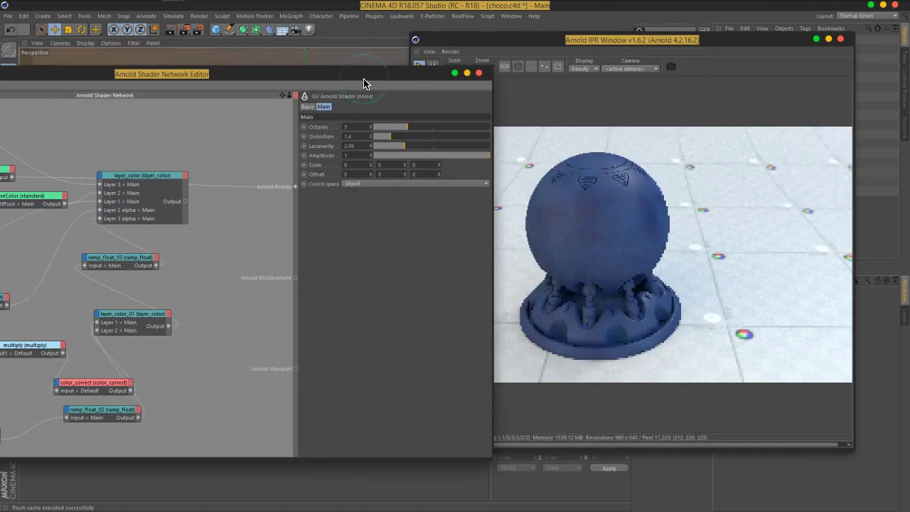
double_click(364, 84)
mouse_move(463, 6)
mouse_down()
mouse_move(441, 97)
mouse_move(507, 73)
mouse_up()
mouse_move(358, 173)
mouse_down()
mouse_move(370, 140)
mouse_move(362, 158)
mouse_up()
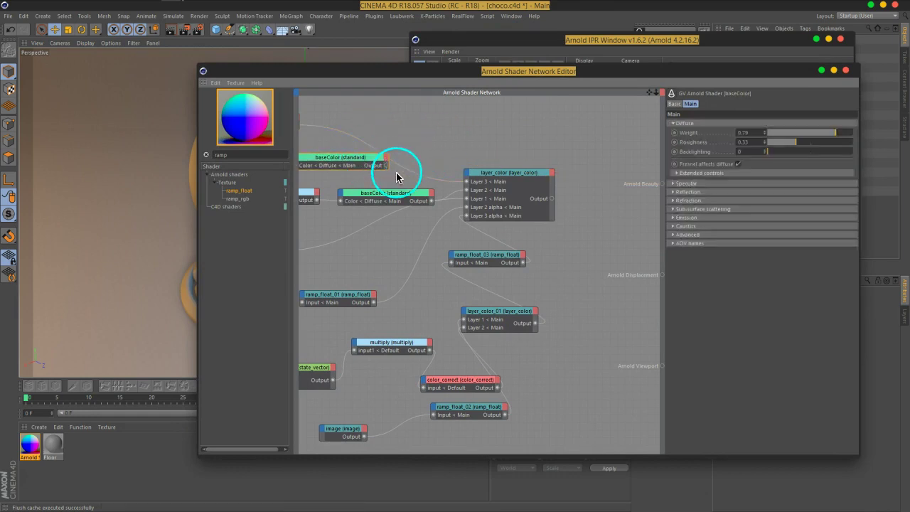
Plug blue baseColor into layer_color's Layer 4 at alpha 1 and reconnect layer_color to Beauty.
drag(387, 169, 515, 240)
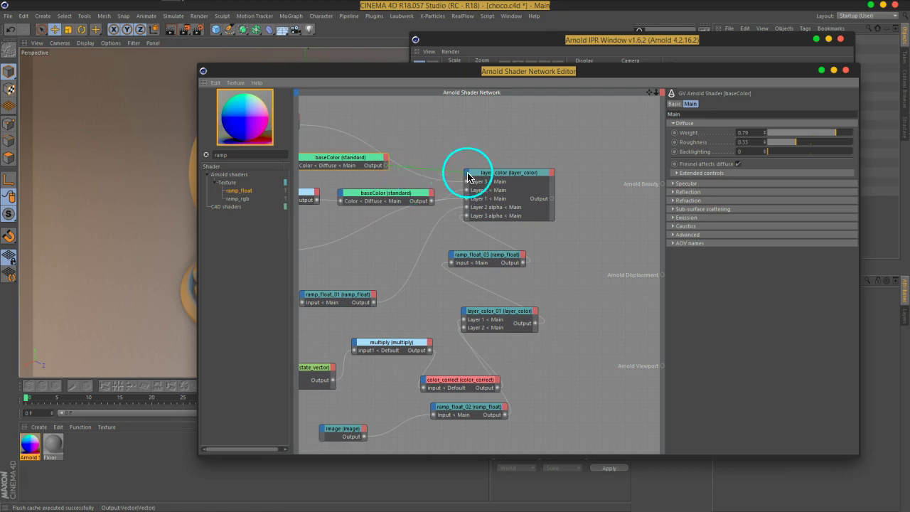
click(512, 254)
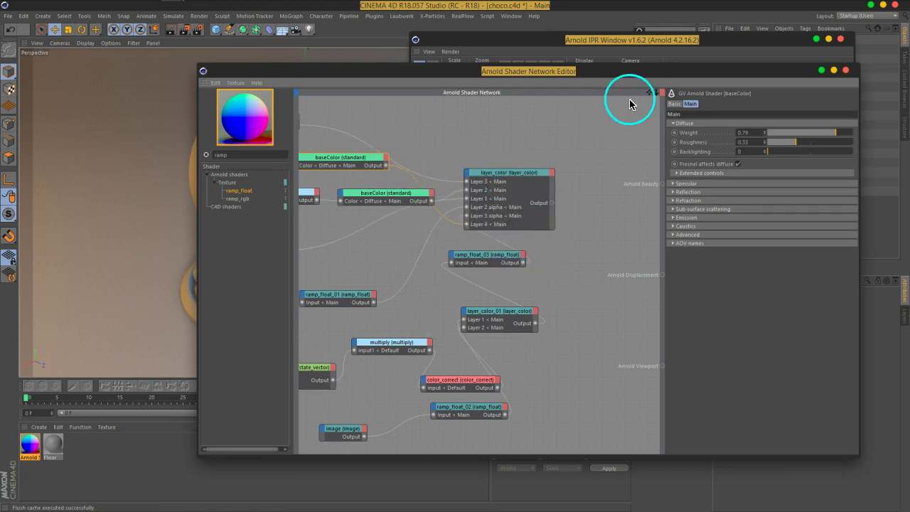
drag(628, 79, 280, 63)
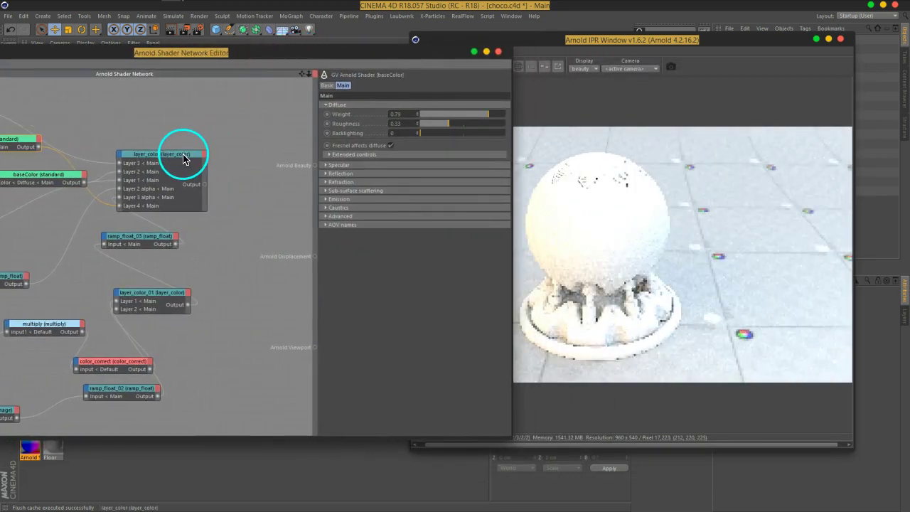
click(182, 157)
drag(405, 270, 601, 267)
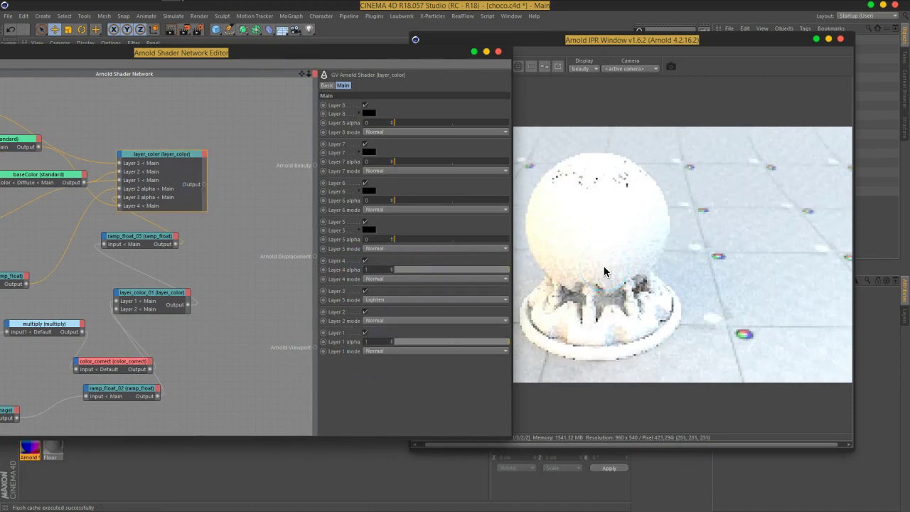
drag(205, 184, 308, 171)
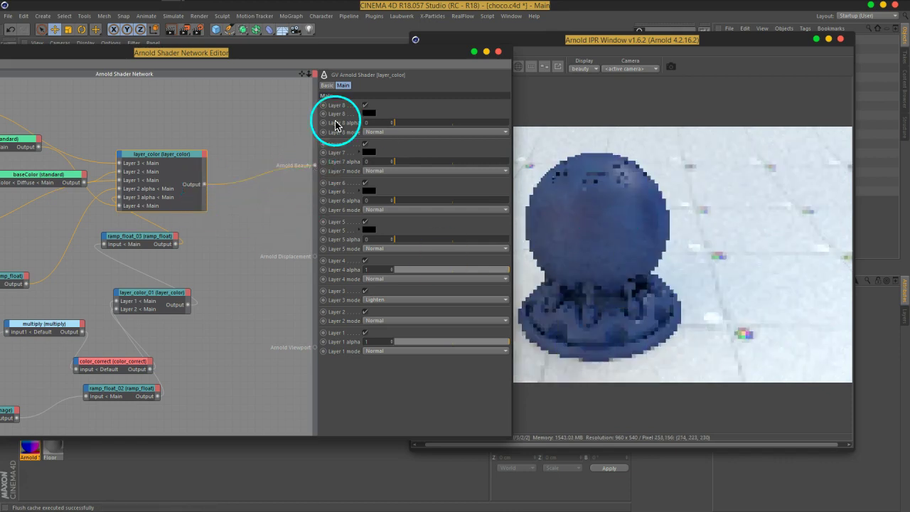
Tidy the dust, mix, noise, scratches and baseColor nodes in the editor.
drag(335, 55, 573, 76)
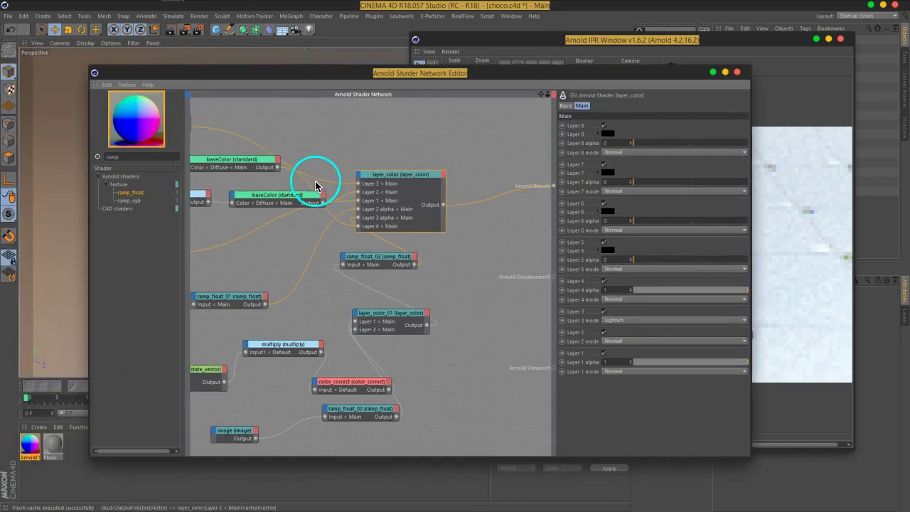
mouse_move(300, 239)
middle_down()
mouse_move(418, 243)
mouse_move(358, 268)
middle_up()
drag(289, 199, 281, 205)
Add an image shader node and browse the grunge textures folder.
click(356, 168)
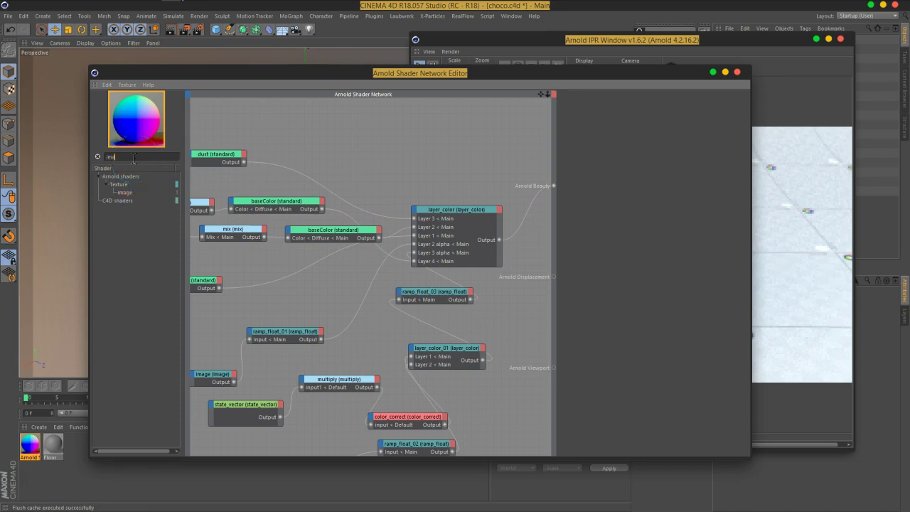
drag(124, 192, 381, 152)
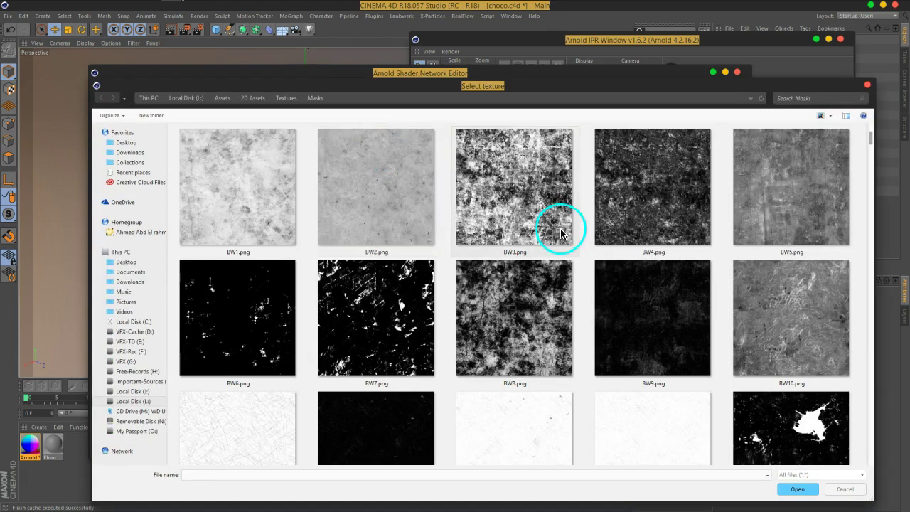
click(561, 233)
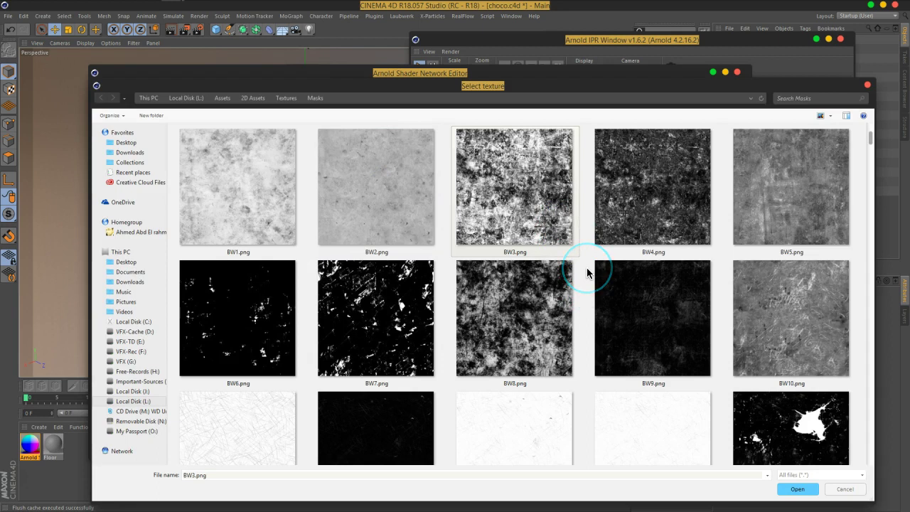
scroll(586, 272, down, 2)
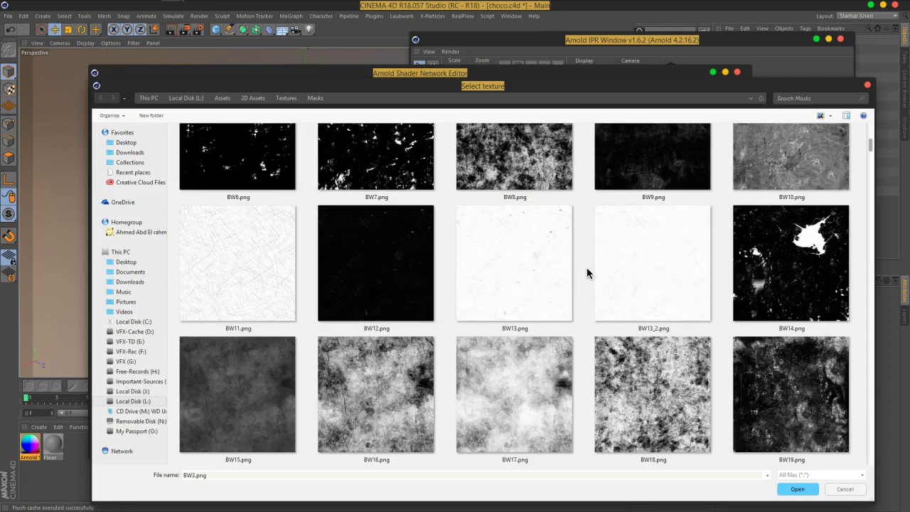
scroll(587, 271, down, 3)
scroll(586, 267, down, 2)
scroll(586, 267, down, 2)
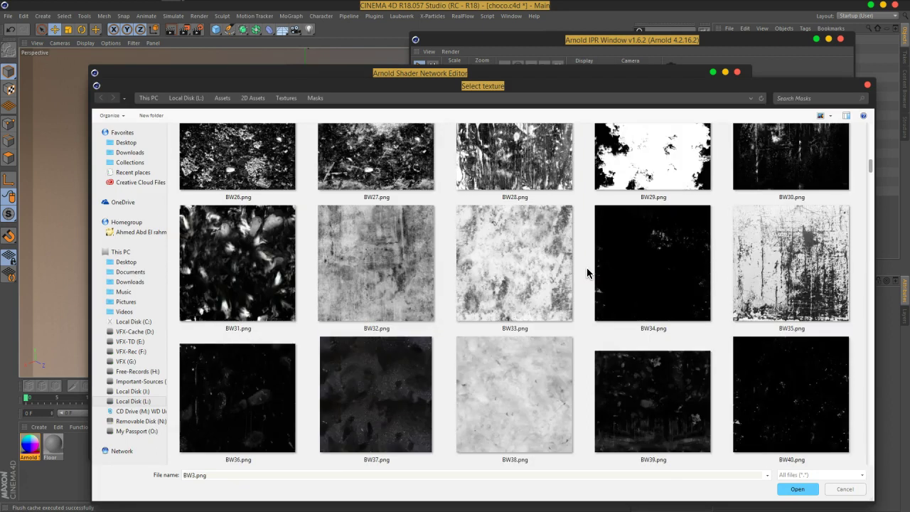
Load BW32.png into image_01 and wire it into layer_color's Layer 4 alpha.
click(415, 279)
click(797, 489)
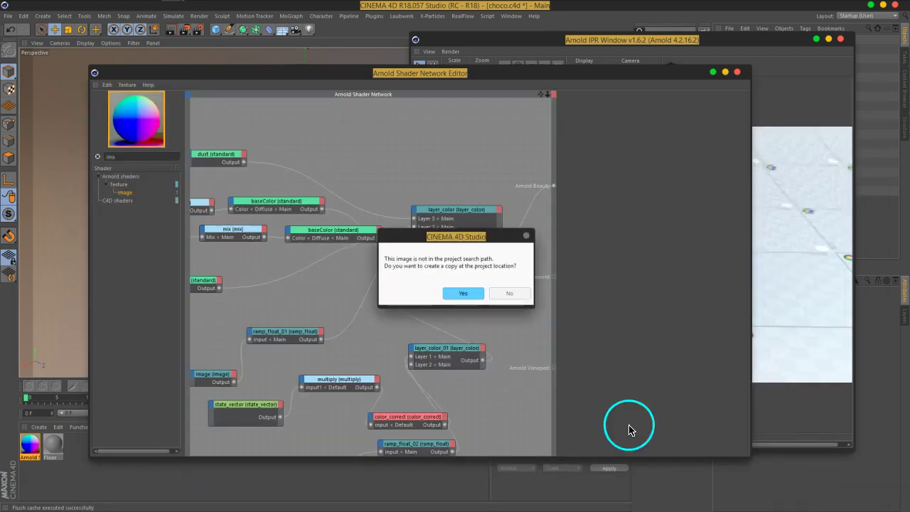
click(467, 292)
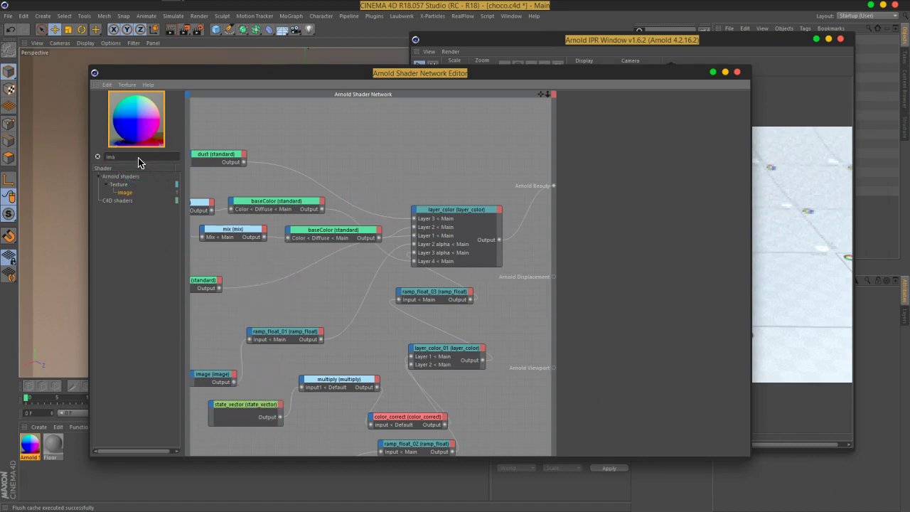
key(Return)
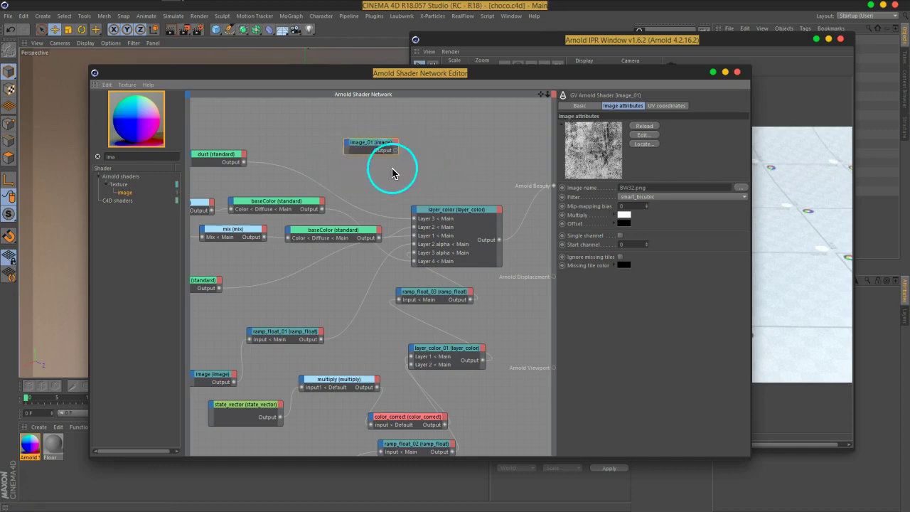
mouse_move(396, 150)
mouse_down()
mouse_move(414, 214)
mouse_move(467, 298)
mouse_up()
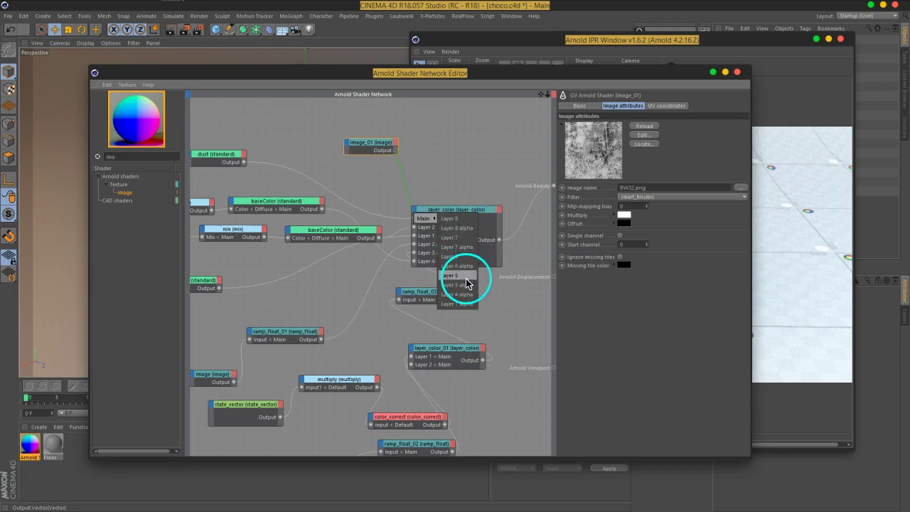
drag(586, 75, 295, 67)
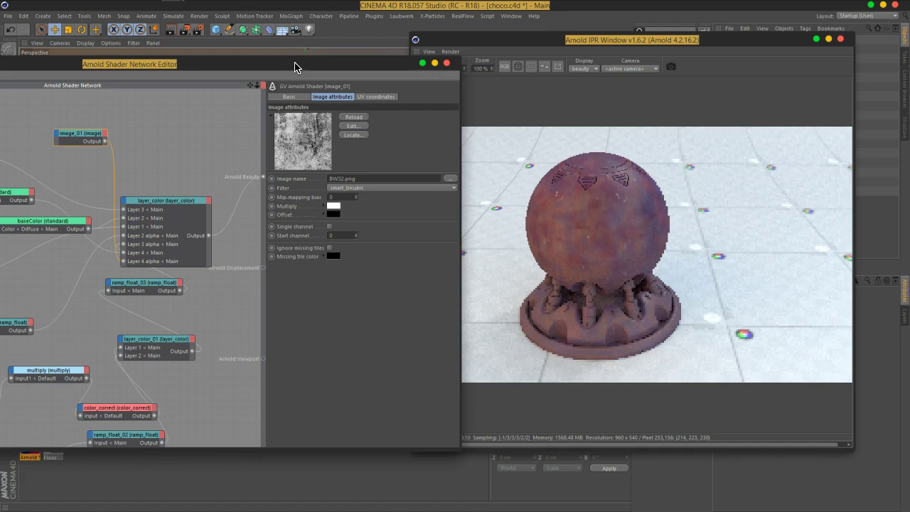
Insert a ramp_float shader right after the image_01 grunge node.
drag(295, 66, 454, 67)
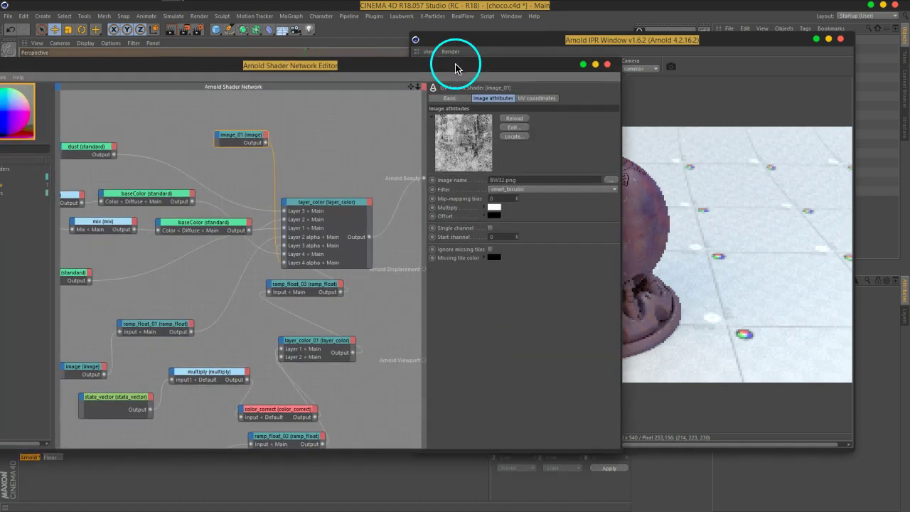
drag(263, 138, 183, 142)
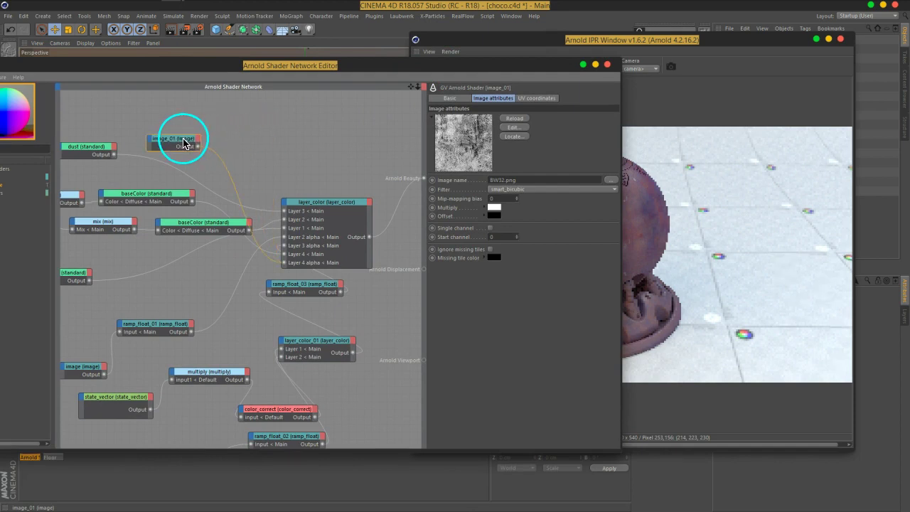
drag(277, 65, 422, 59)
click(145, 144)
key(BackSpace)
text(amp)
click(149, 179)
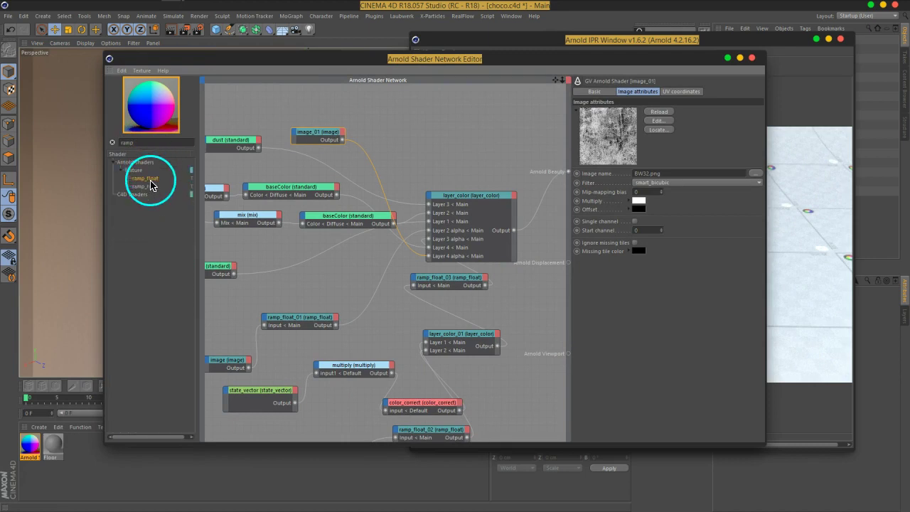
drag(149, 184, 331, 138)
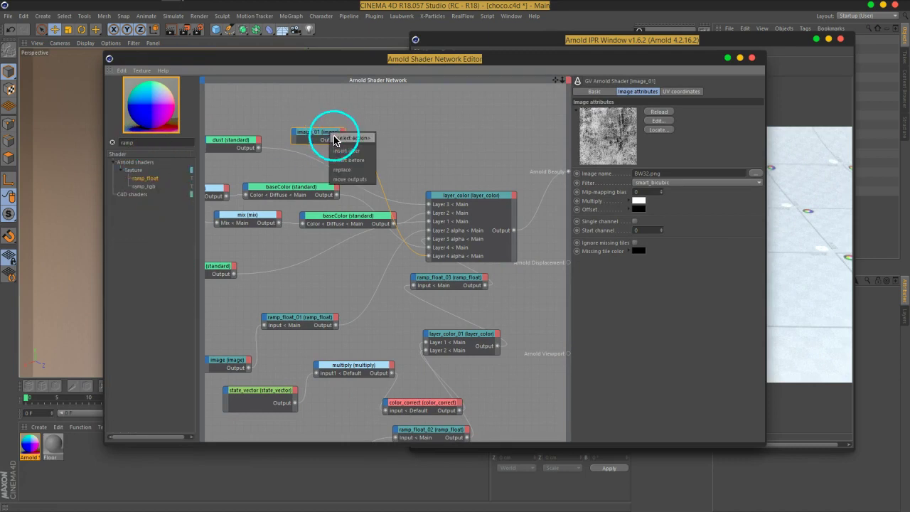
click(350, 152)
click(330, 139)
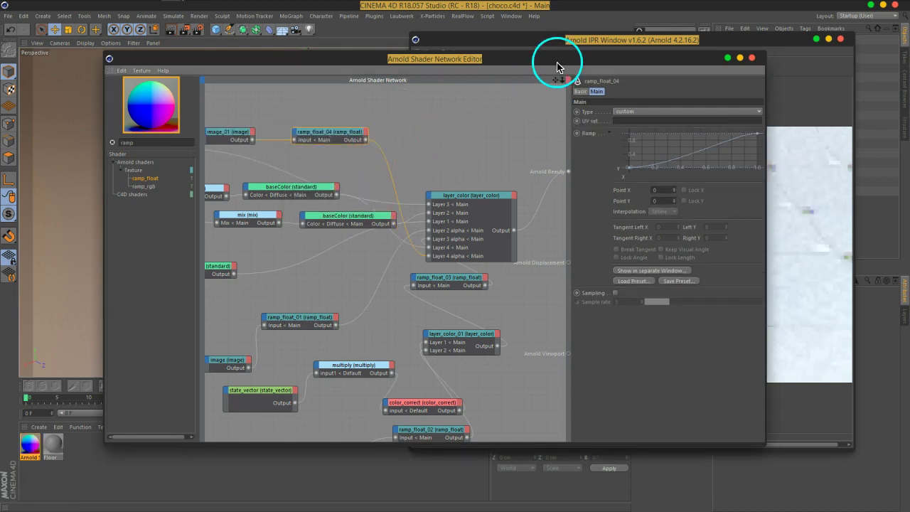
Raise the ramp curve's start point to about 0.236 and check the live render.
drag(556, 68, 207, 83)
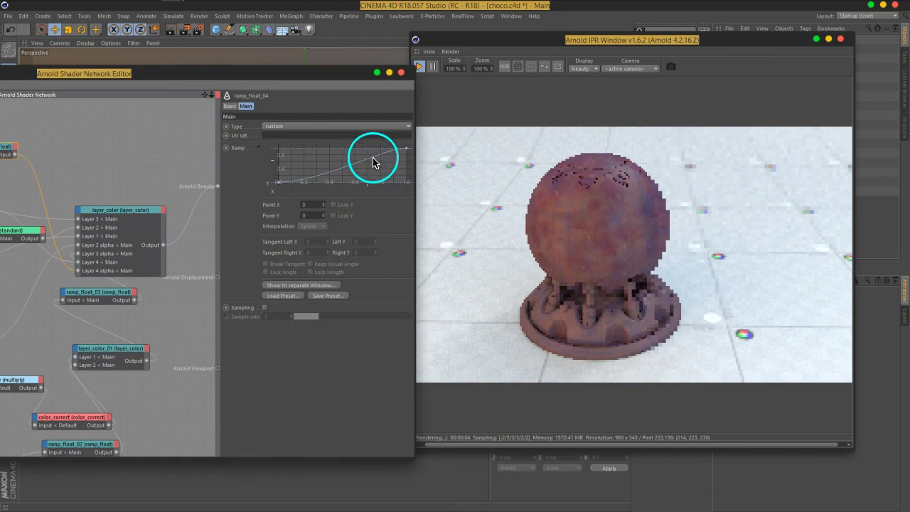
click(282, 183)
mouse_move(280, 186)
mouse_down()
mouse_move(265, 168)
mouse_move(263, 177)
mouse_up()
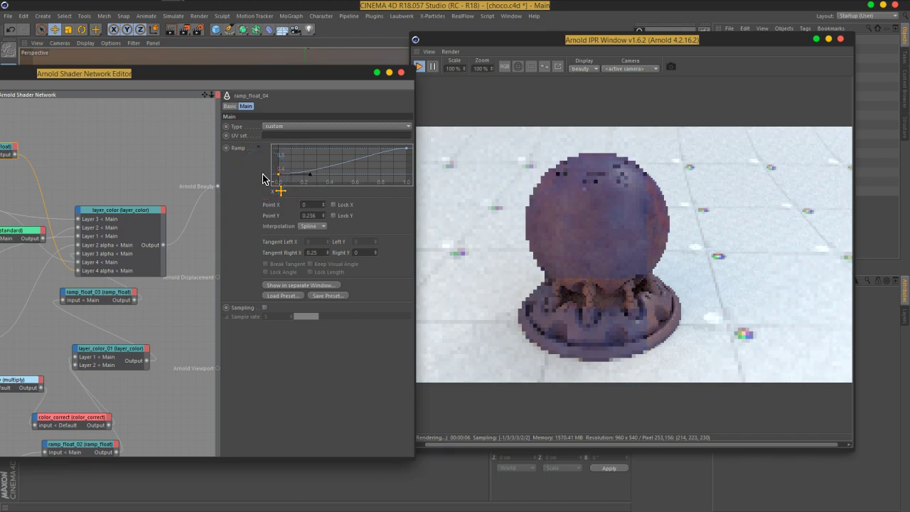
click(612, 214)
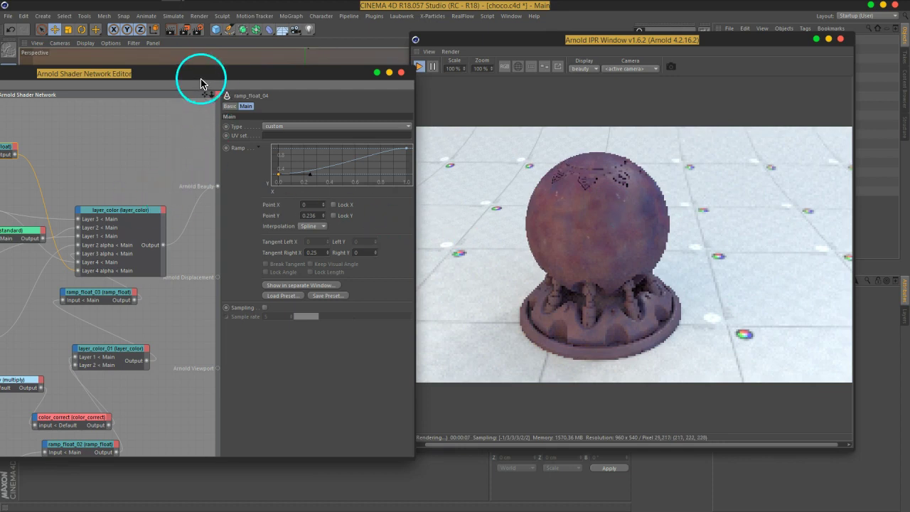
drag(195, 74, 399, 89)
Replace image_01's texture with BW17.png, copying it into the project.
click(84, 163)
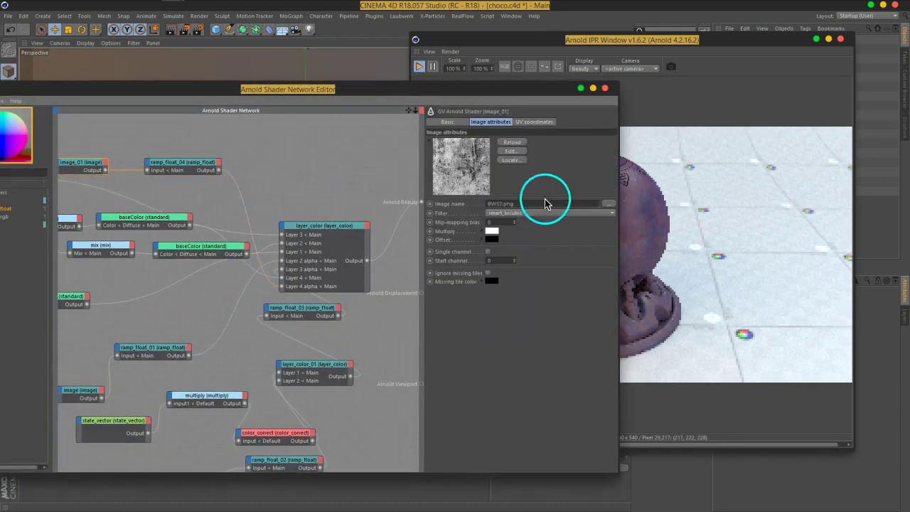
click(609, 204)
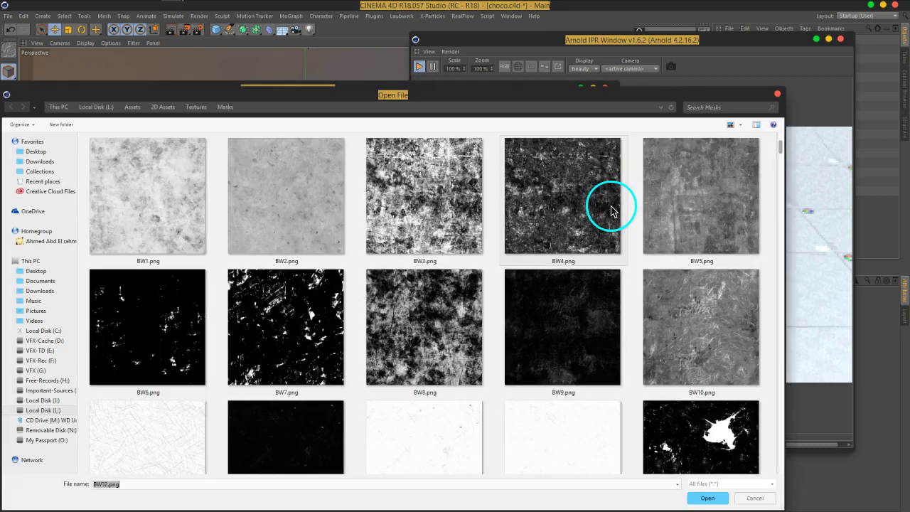
click(128, 208)
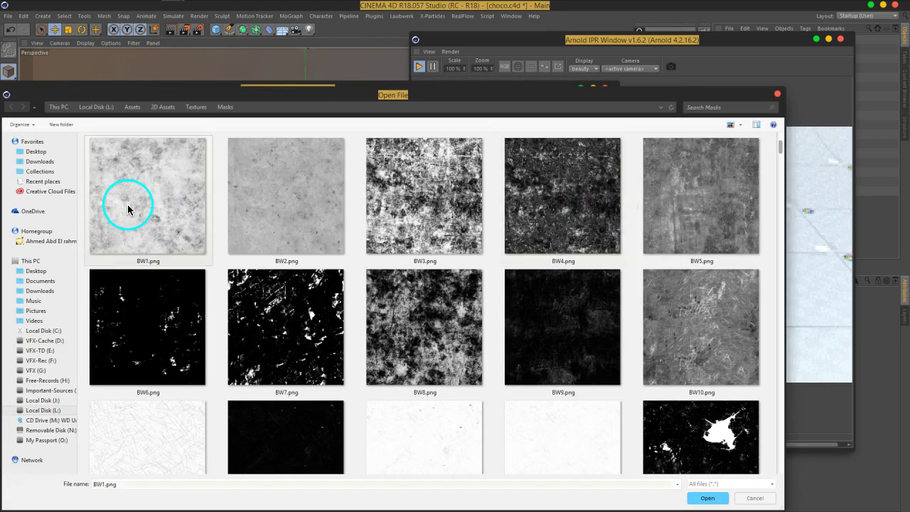
scroll(327, 265, down, 3)
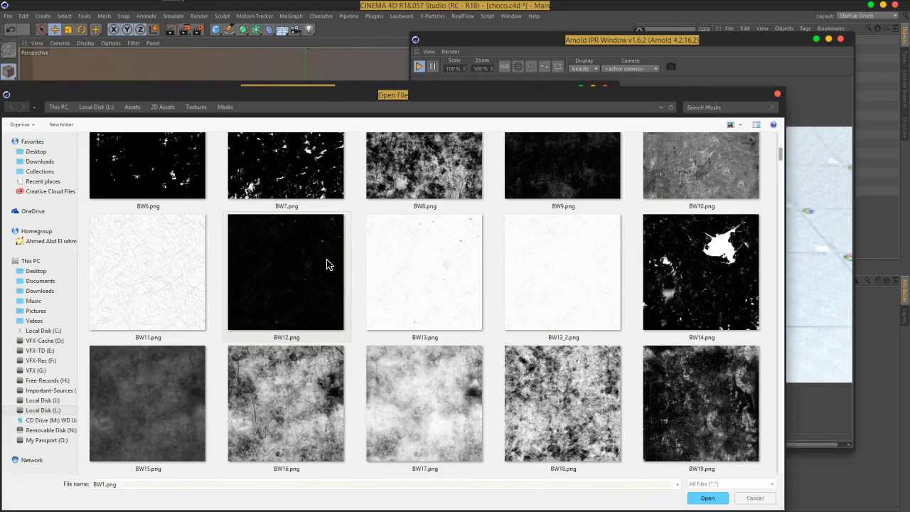
scroll(327, 264, down, 2)
click(418, 272)
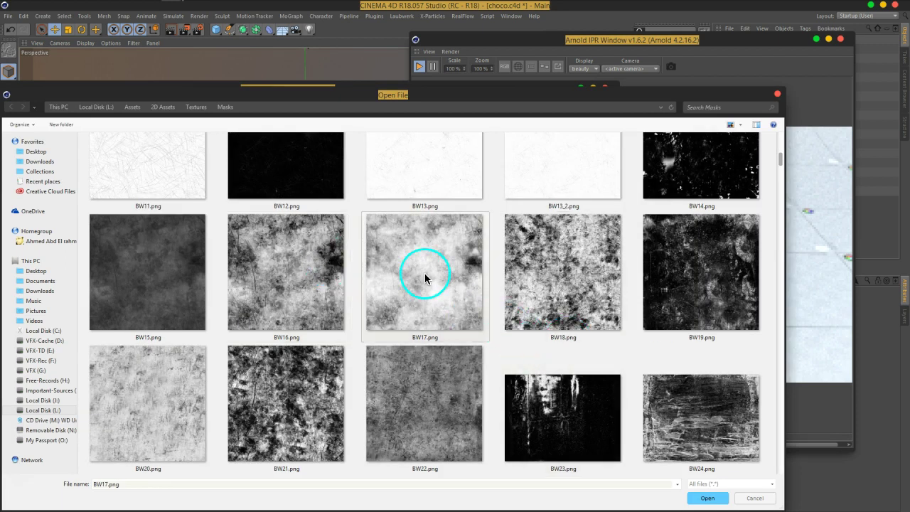
click(703, 496)
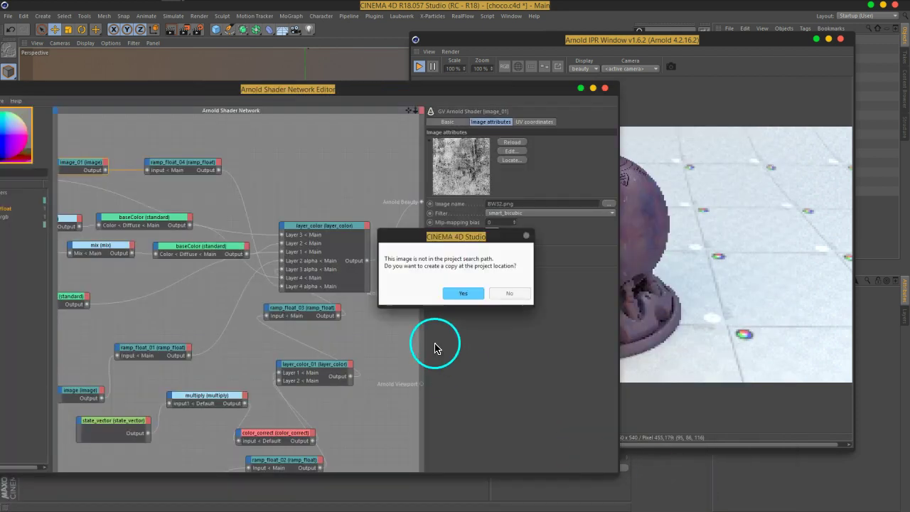
click(463, 290)
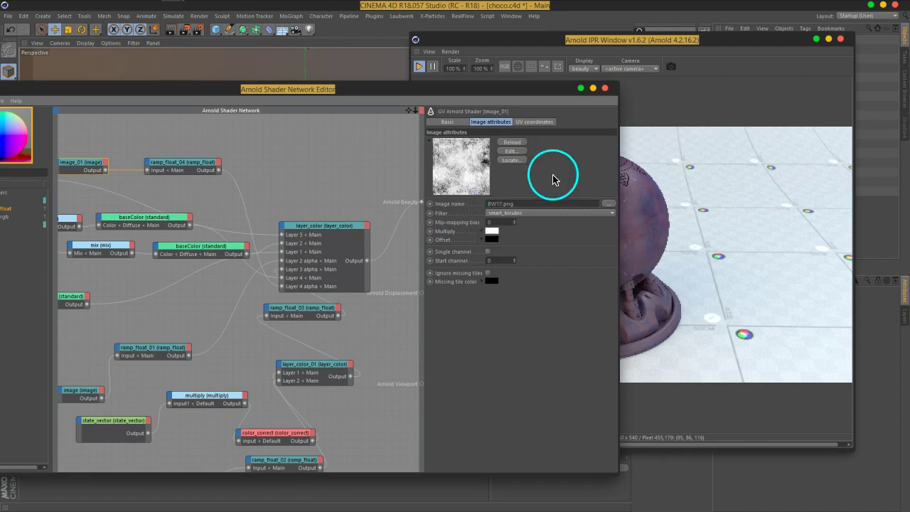
Inspect the updated render and lower the ramp_float_04 curve's start point to Y 0.
mouse_move(516, 107)
mouse_down()
mouse_move(455, 85)
mouse_move(349, 76)
mouse_move(405, 80)
mouse_up()
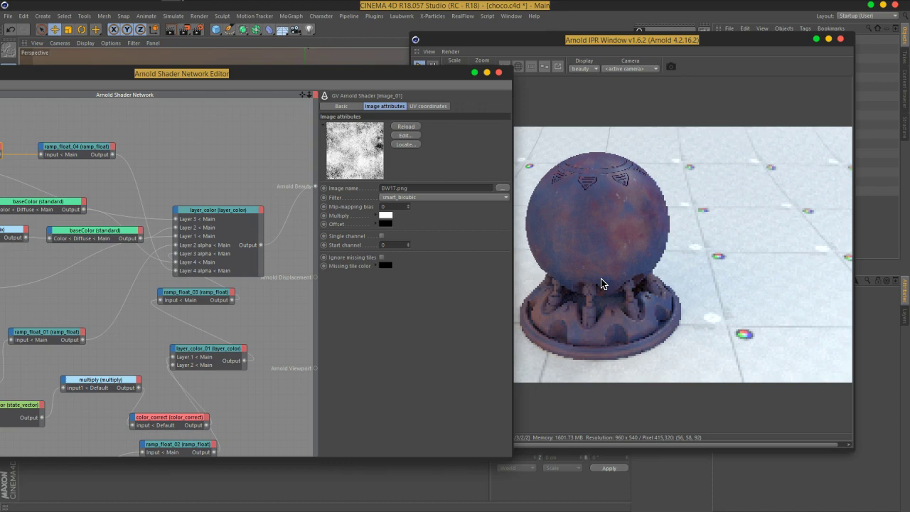
click(600, 284)
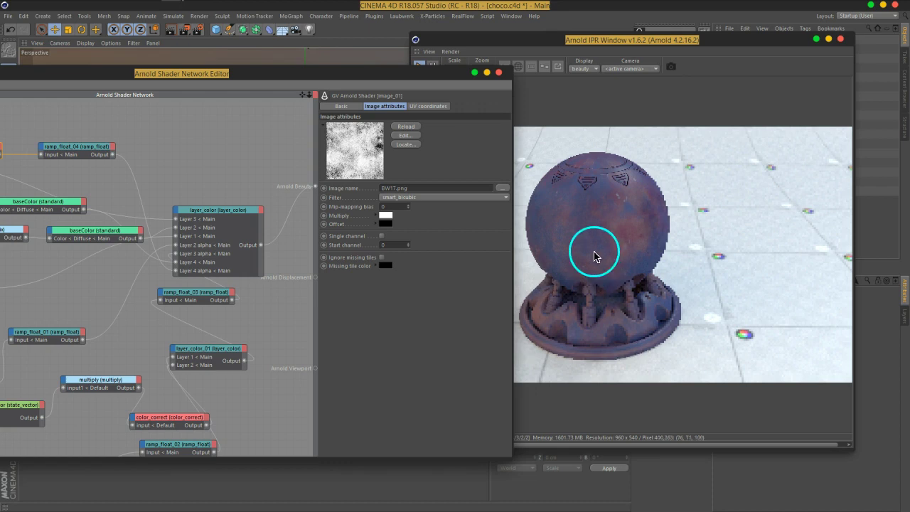
drag(139, 76, 337, 81)
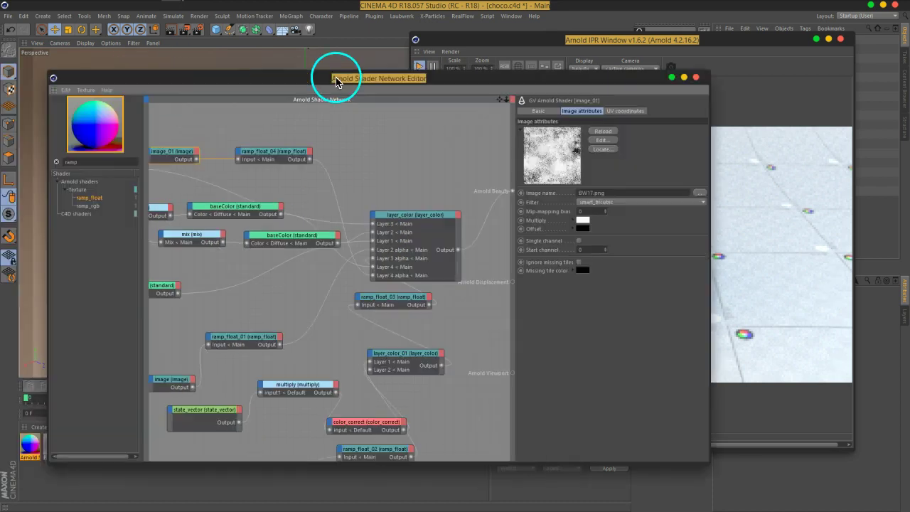
mouse_move(221, 171)
middle_down()
mouse_move(319, 163)
mouse_move(240, 165)
middle_up()
click(350, 150)
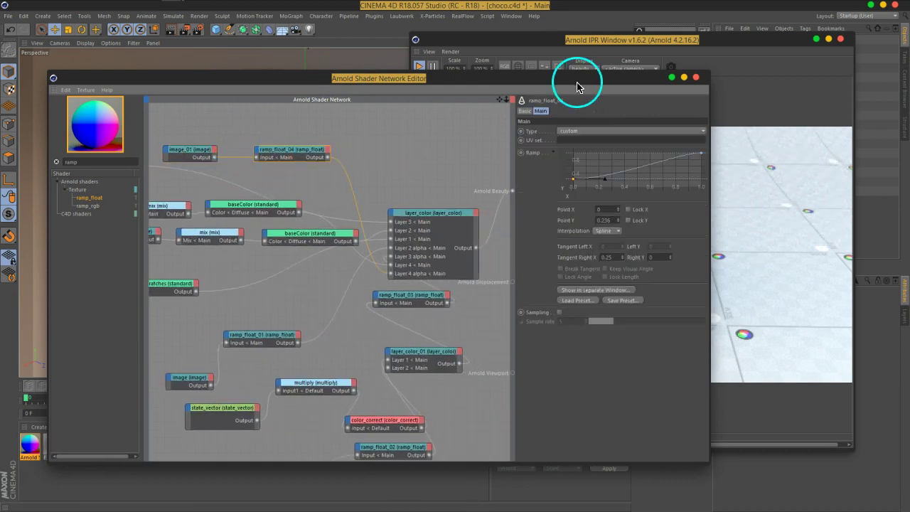
drag(578, 80, 321, 79)
mouse_move(332, 179)
mouse_down()
mouse_move(319, 180)
mouse_move(313, 196)
mouse_up()
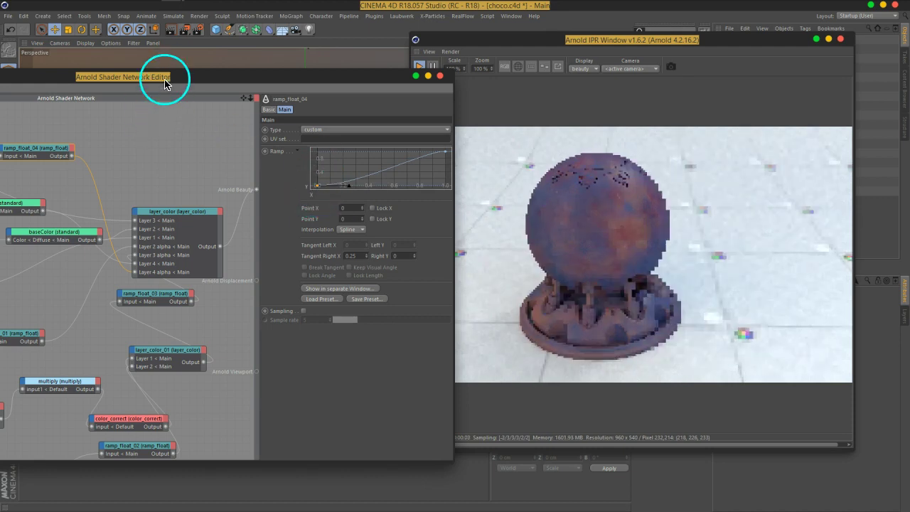
drag(162, 79, 250, 85)
Set image_01's UV Scale U and V to 2 with periodic wrapping to tile the BW17 mask.
click(24, 167)
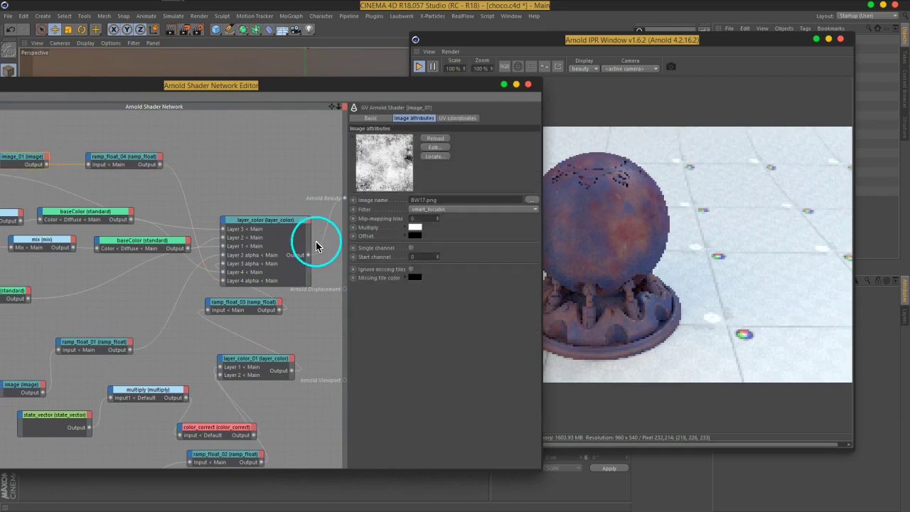
click(457, 118)
click(405, 178)
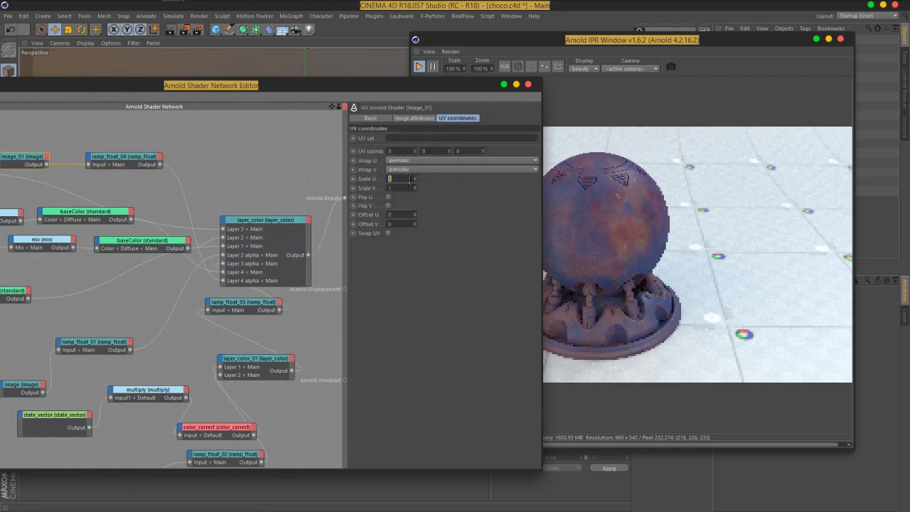
text(2)
key(Return)
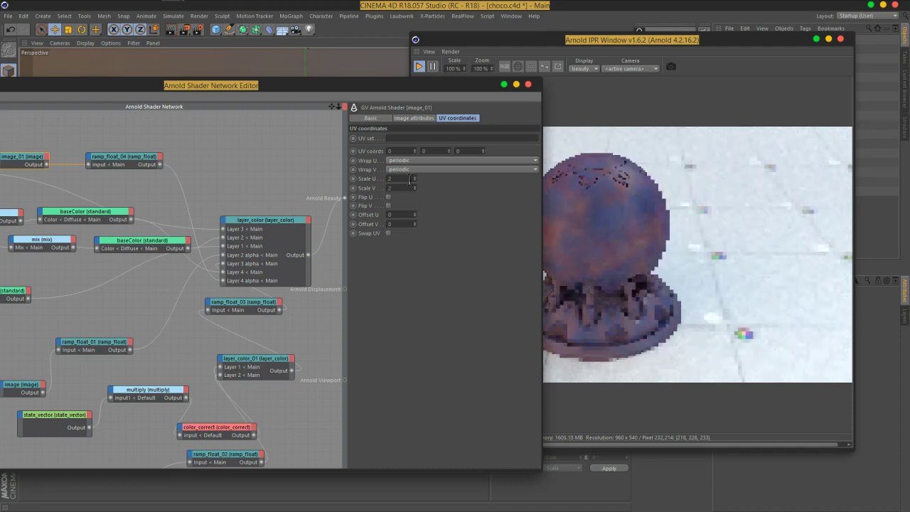
click(148, 182)
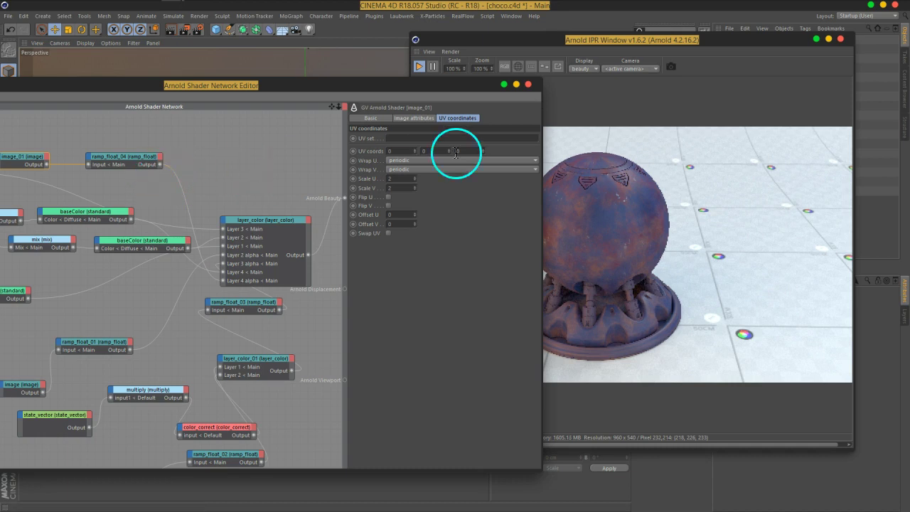
drag(420, 93, 337, 90)
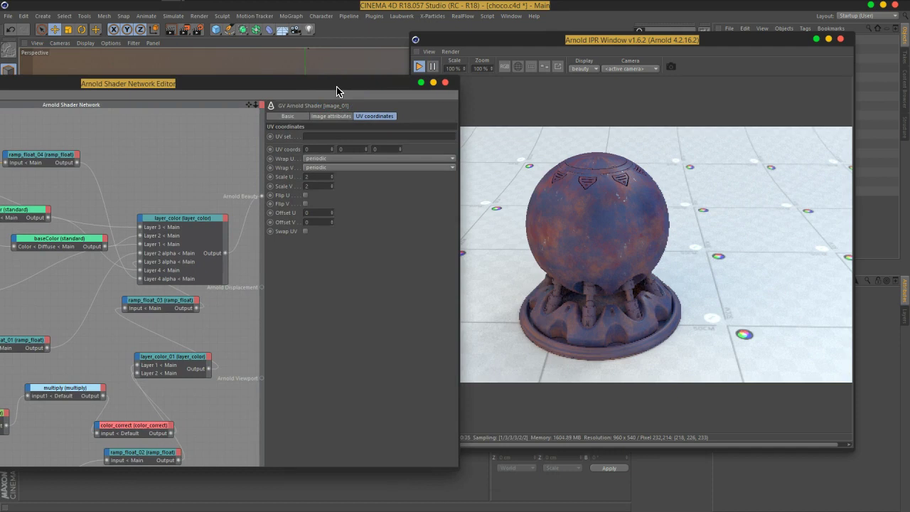
drag(337, 91, 497, 77)
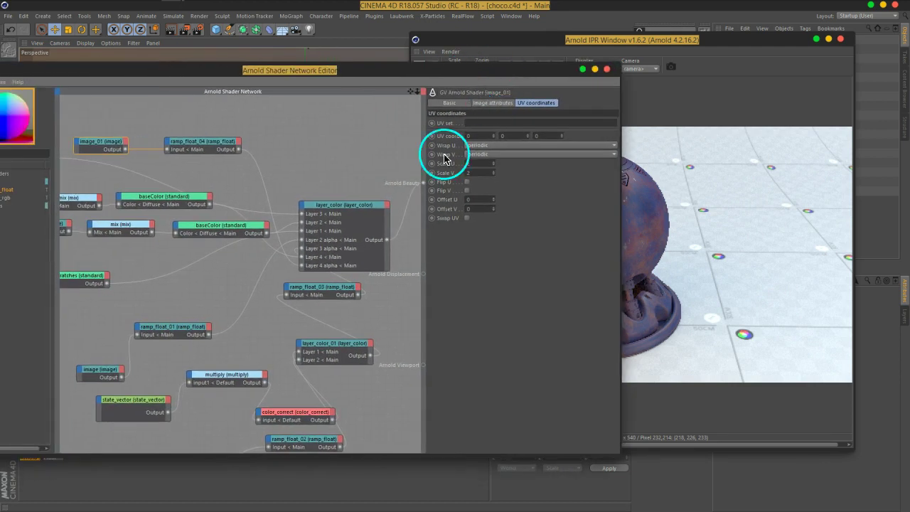
On the baseColor shader, adjust specular weight and roughness against the IPR, ending at roughness 0.51.
click(355, 199)
drag(355, 199, 352, 178)
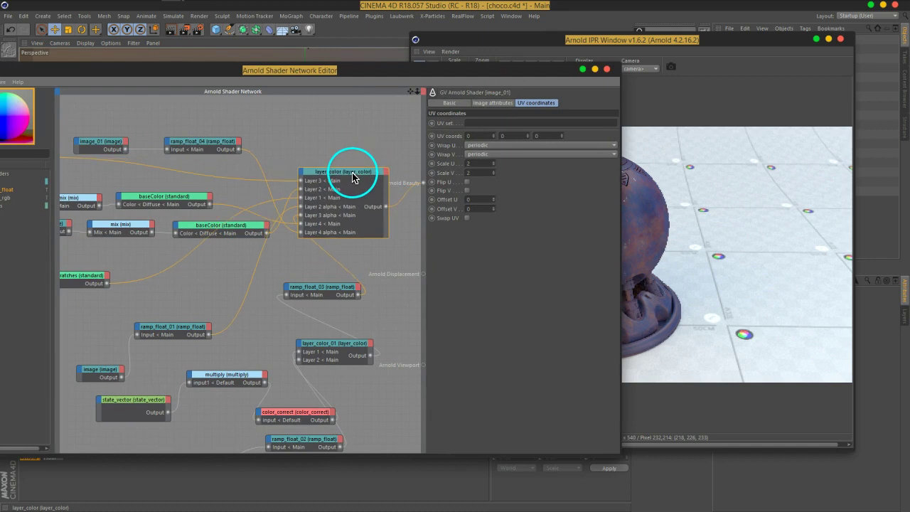
mouse_move(163, 156)
middle_down()
mouse_move(219, 148)
mouse_move(160, 151)
middle_up()
drag(161, 188, 158, 177)
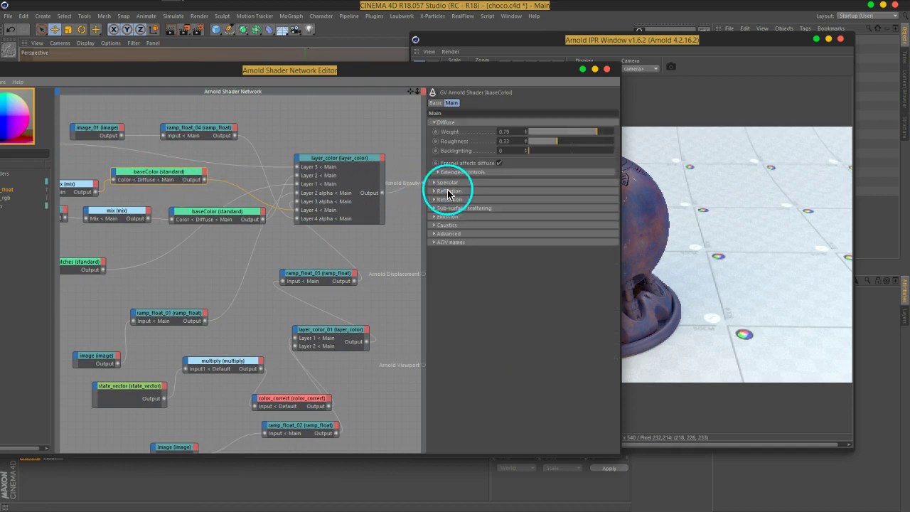
click(459, 183)
drag(473, 70, 282, 69)
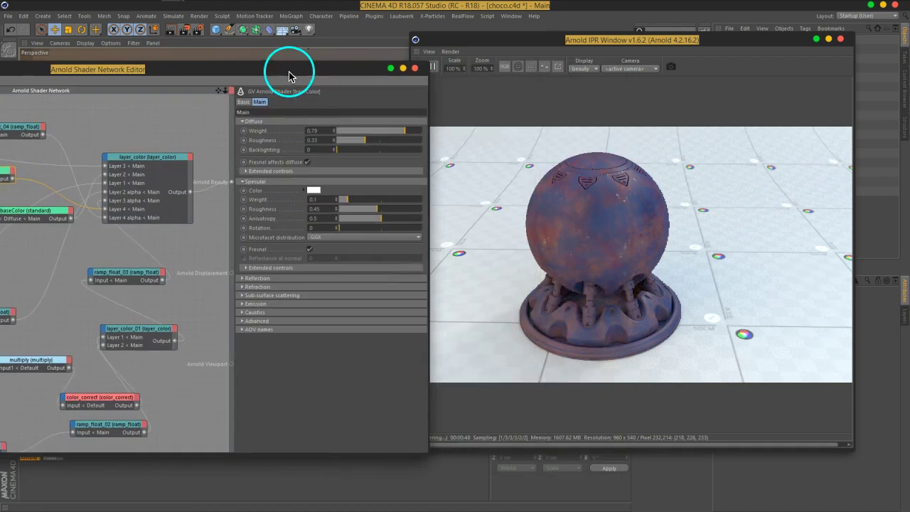
drag(351, 203, 353, 204)
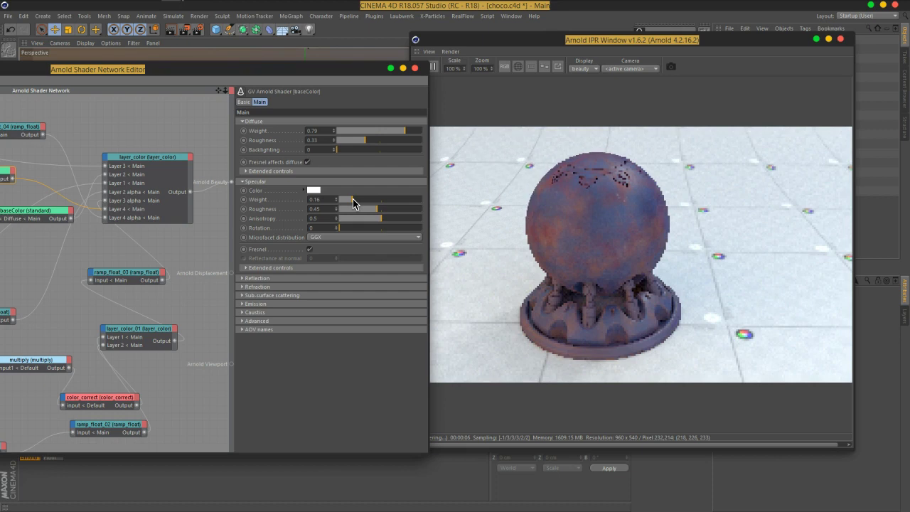
drag(358, 210, 349, 212)
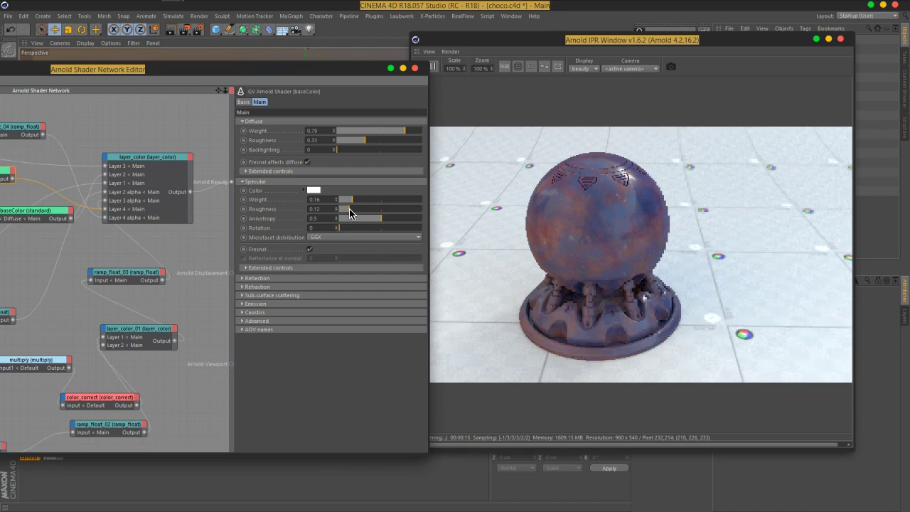
click(349, 210)
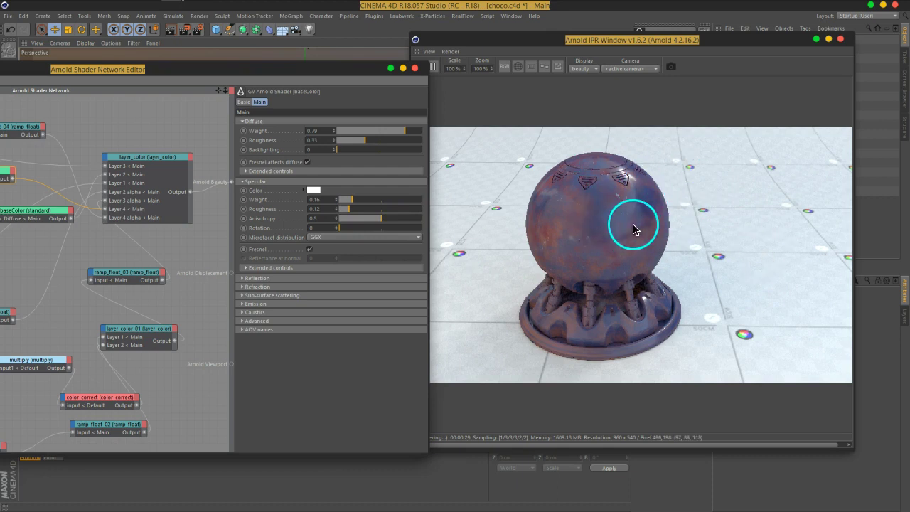
mouse_move(350, 201)
mouse_down()
mouse_move(341, 199)
mouse_move(383, 213)
mouse_up()
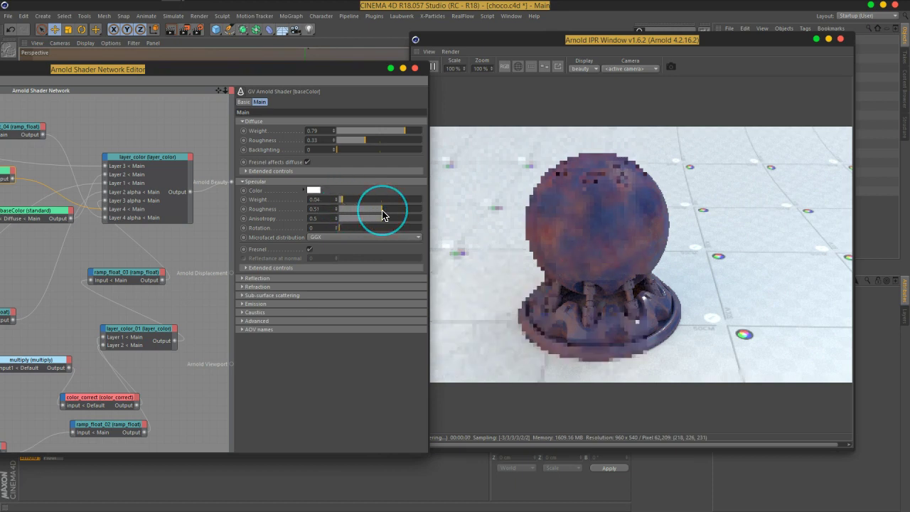
Try a slight 0.06 reflection weight on baseColor, then set specular weight to 0.09.
click(257, 288)
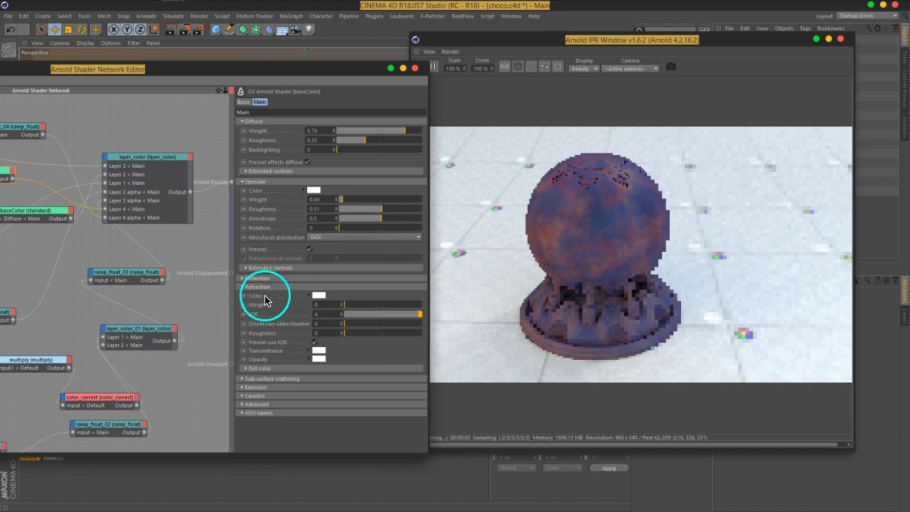
click(258, 286)
click(260, 278)
drag(346, 296, 351, 296)
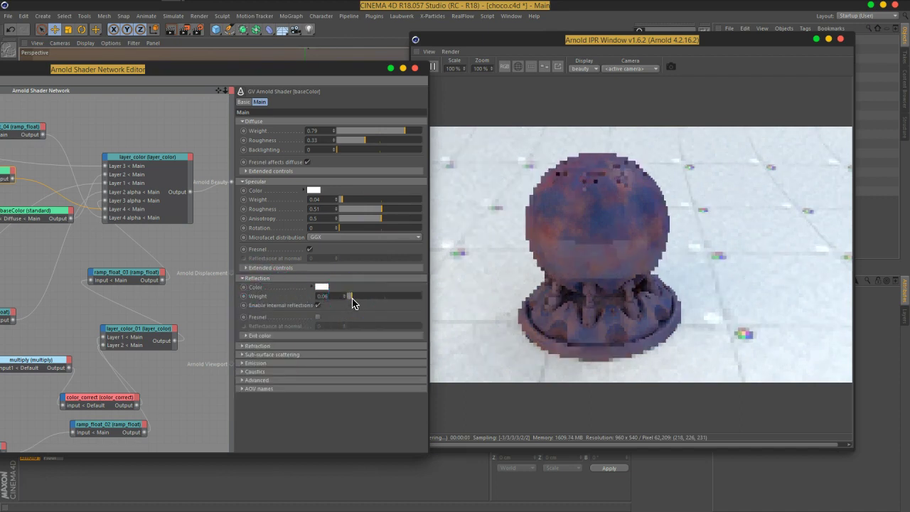
mouse_move(358, 305)
mouse_down()
mouse_move(335, 340)
mouse_move(326, 330)
mouse_up()
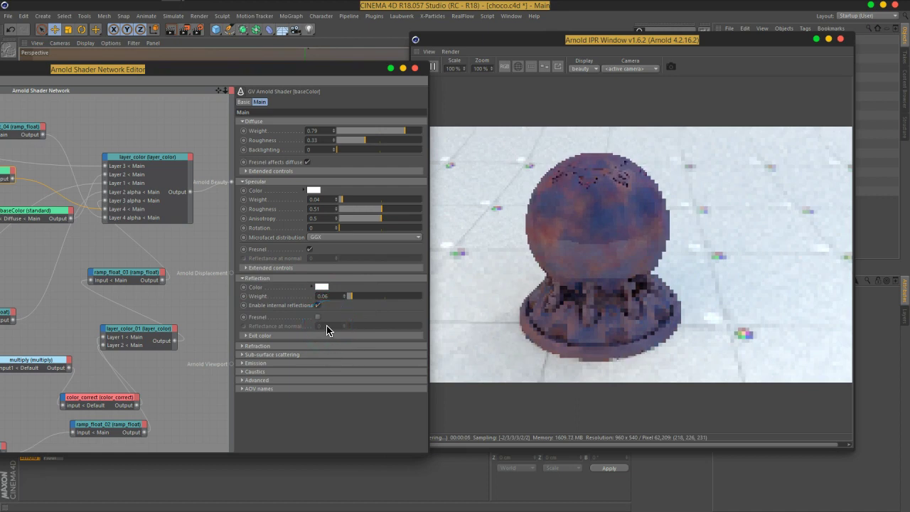
drag(326, 330, 319, 301)
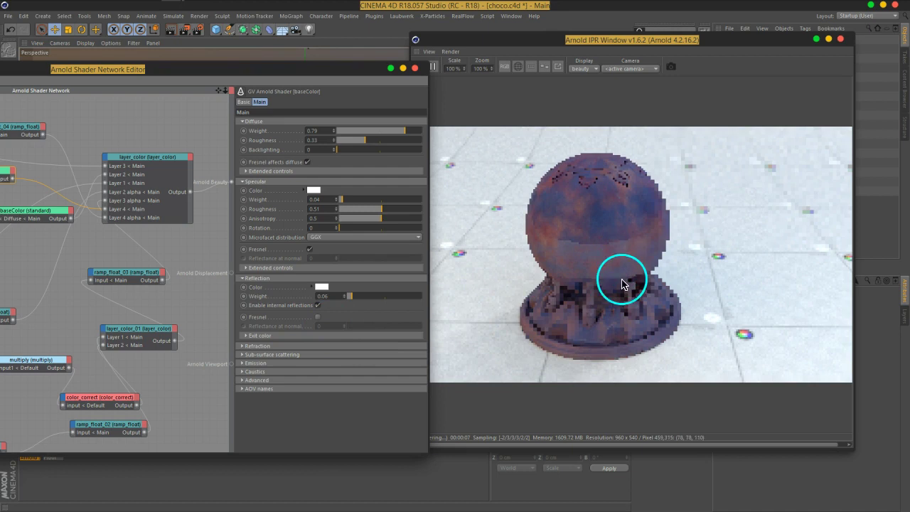
click(313, 278)
drag(341, 199, 347, 201)
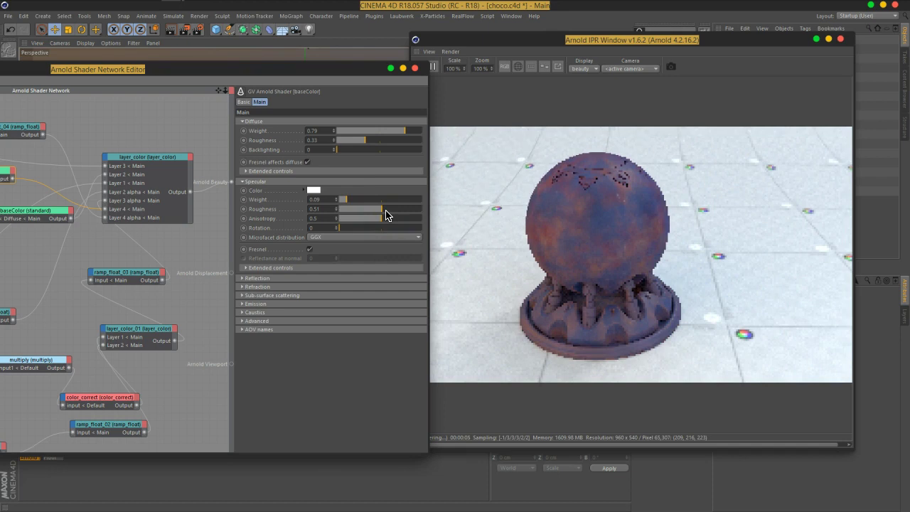
Set baseColor specular roughness to 0.03 and diffuse weight to 0.58.
drag(388, 215, 342, 215)
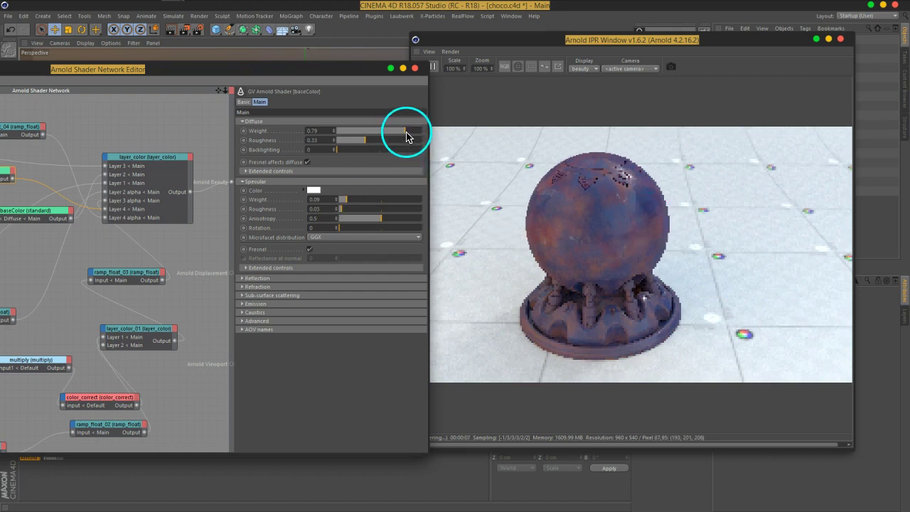
drag(405, 135, 387, 137)
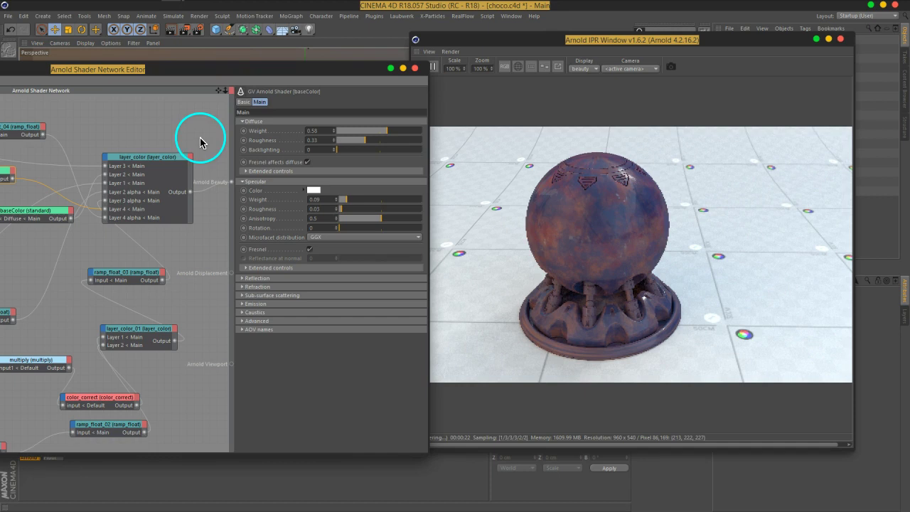
mouse_move(232, 74)
mouse_down()
mouse_move(426, 83)
mouse_move(243, 74)
mouse_up()
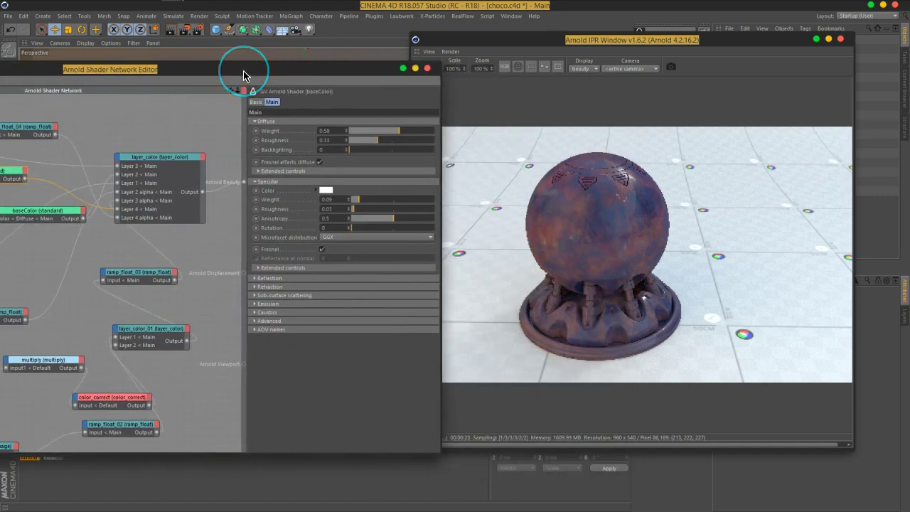
drag(243, 74, 567, 66)
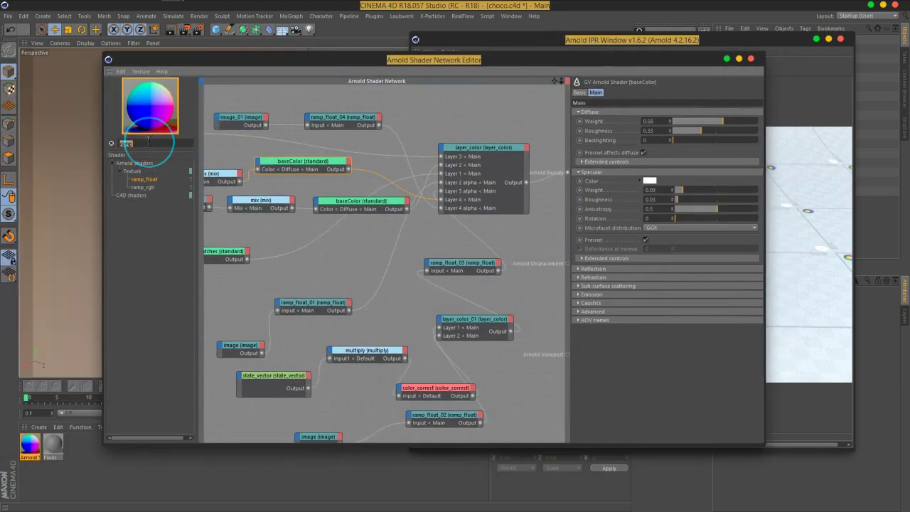
Filter the shader library by 'noise' to list noise, alCellNoise, alFlowNoise and alGaborNoise.
key(BackSpace)
key(BackSpace)
key(BackSpace)
text(noi)
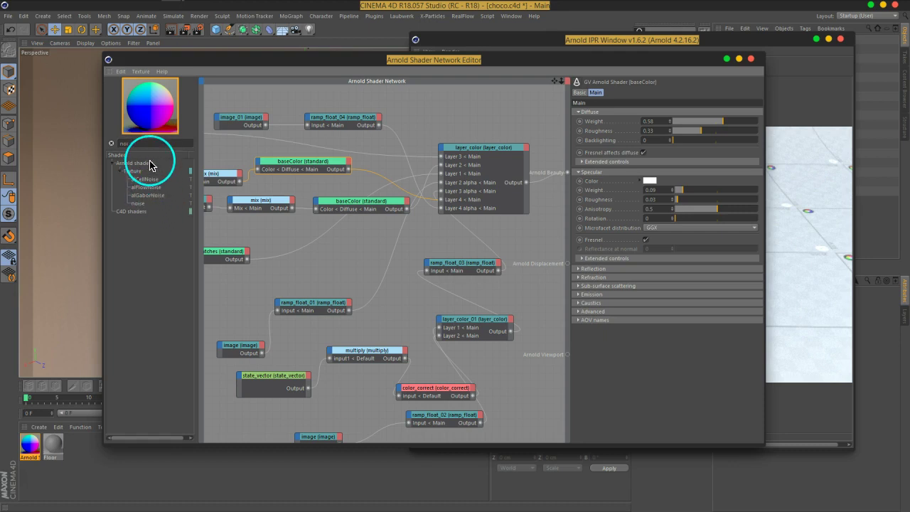
text(sw)
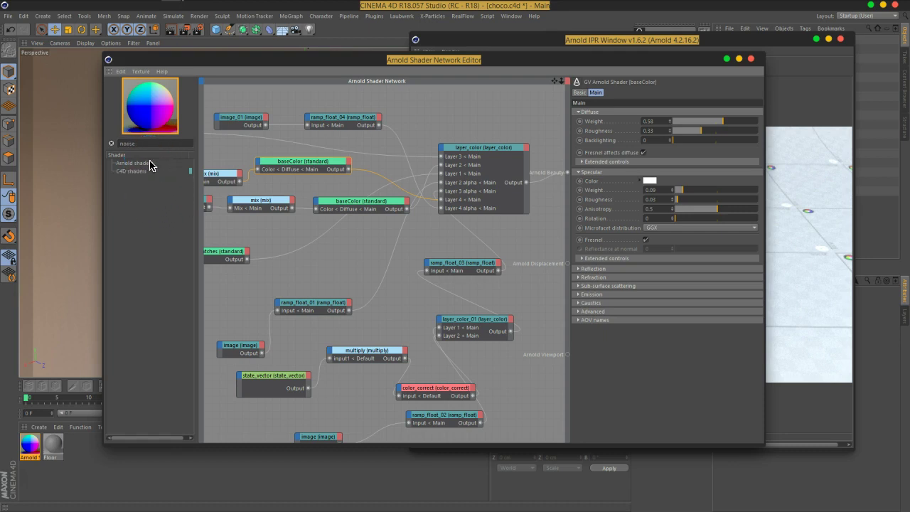
key(BackSpace)
key(BackSpace)
key(BackSpace)
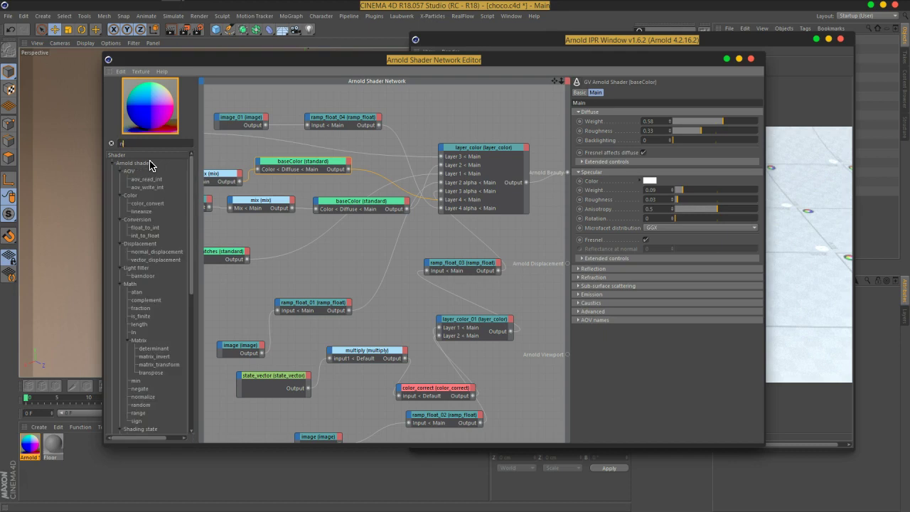
text(oise)
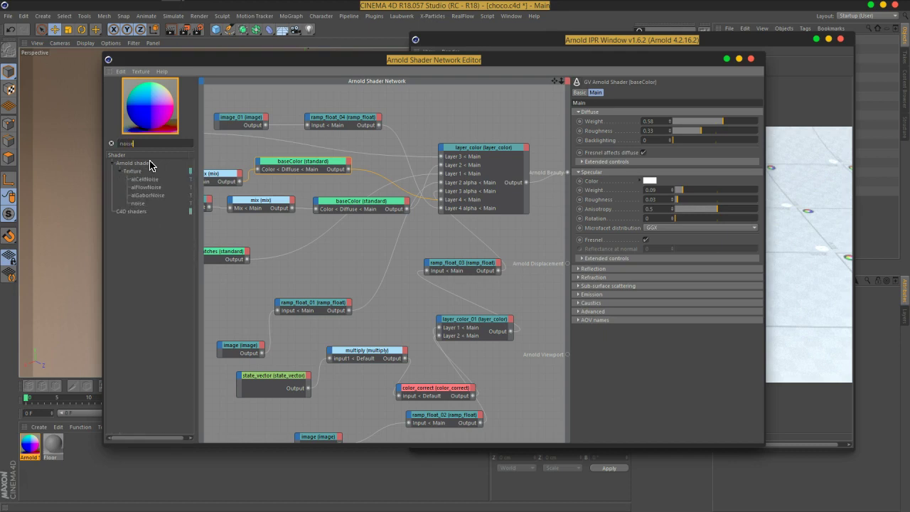
drag(392, 61, 339, 56)
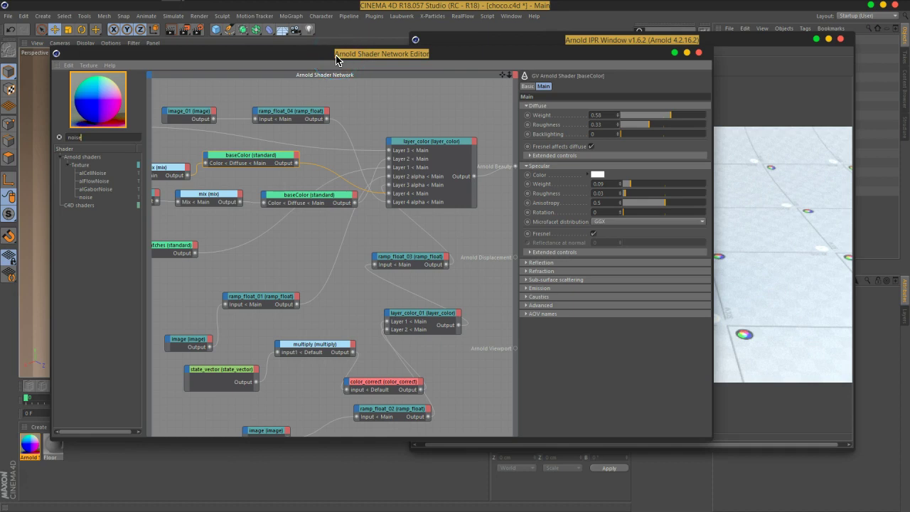
drag(106, 163, 85, 138)
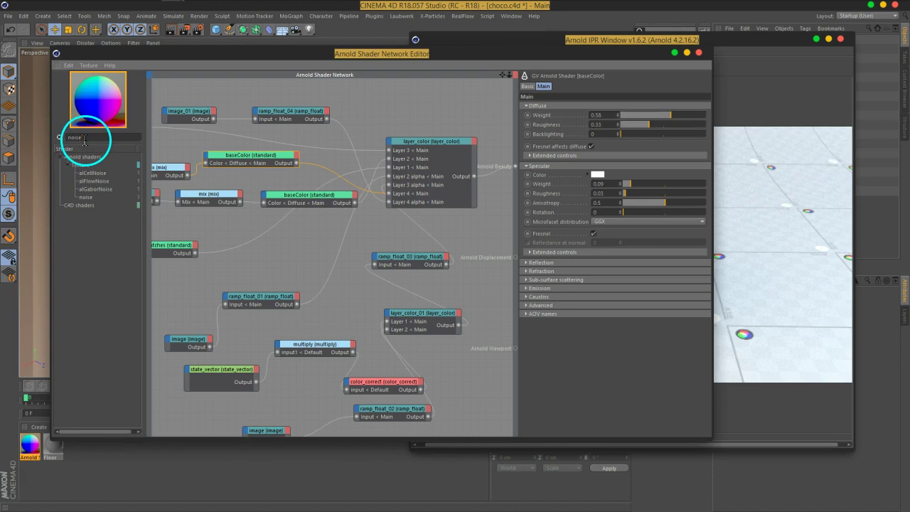